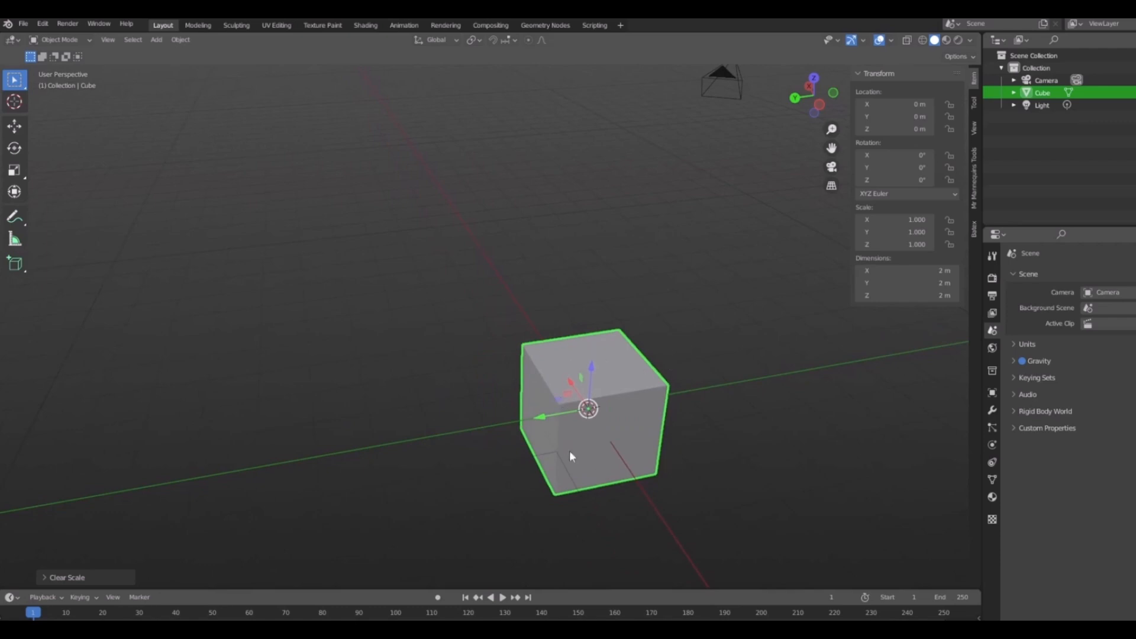
middle_click_drag(392, 352, 718, 414)
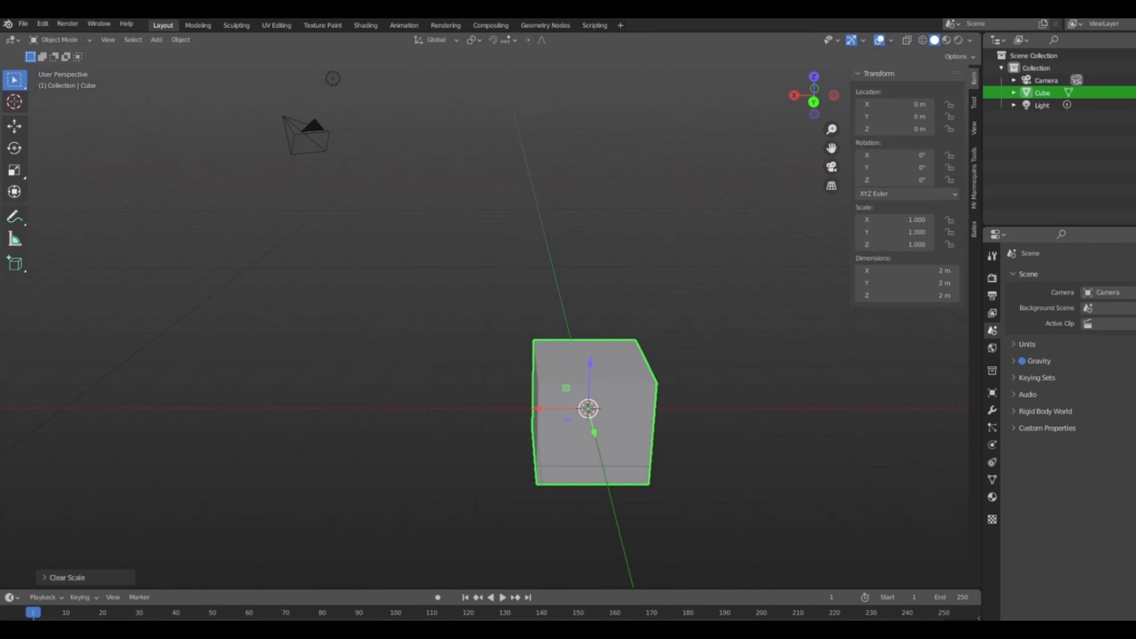
middle_click_drag(724, 317, 629, 357)
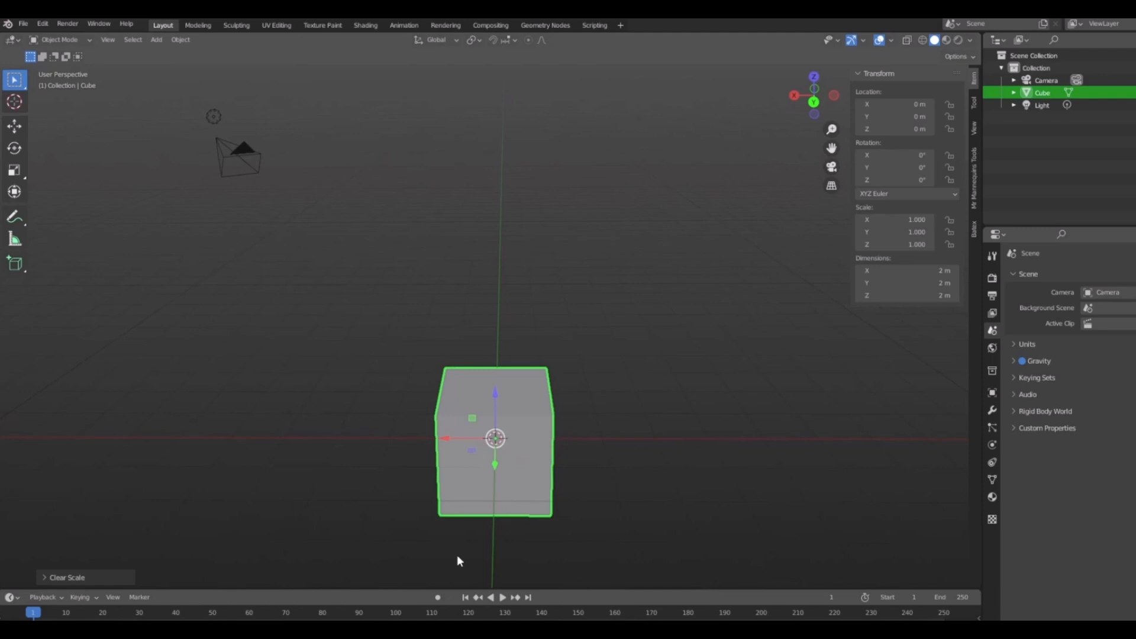
middle_click_drag(514, 426, 552, 394)
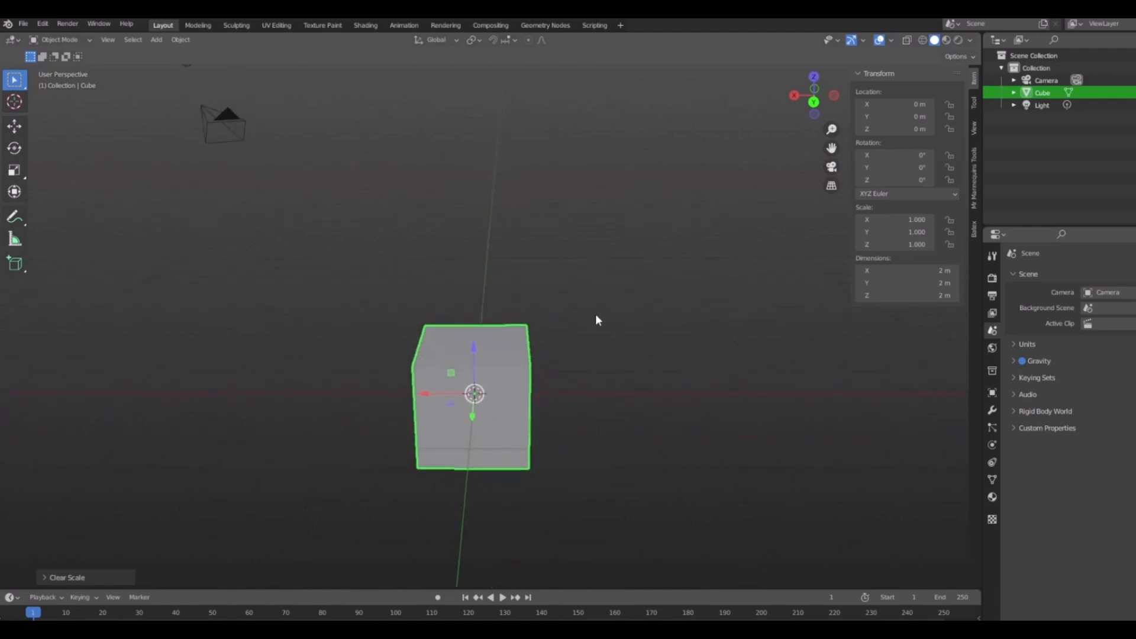
key("shift+a")
mouse_move(574, 234)
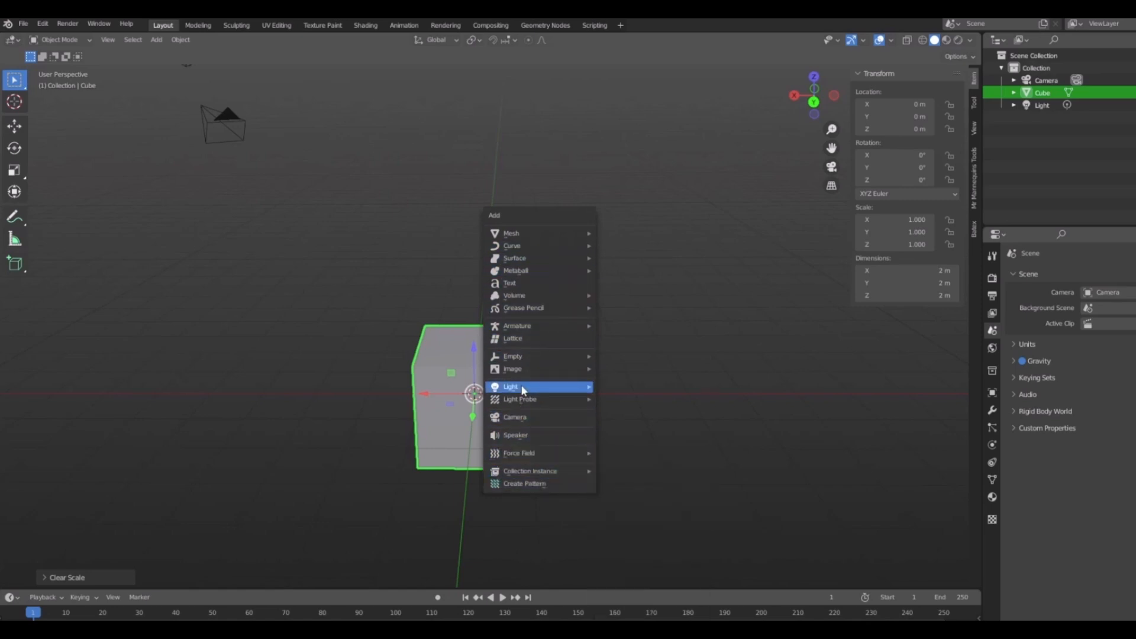
mouse_move(497, 239)
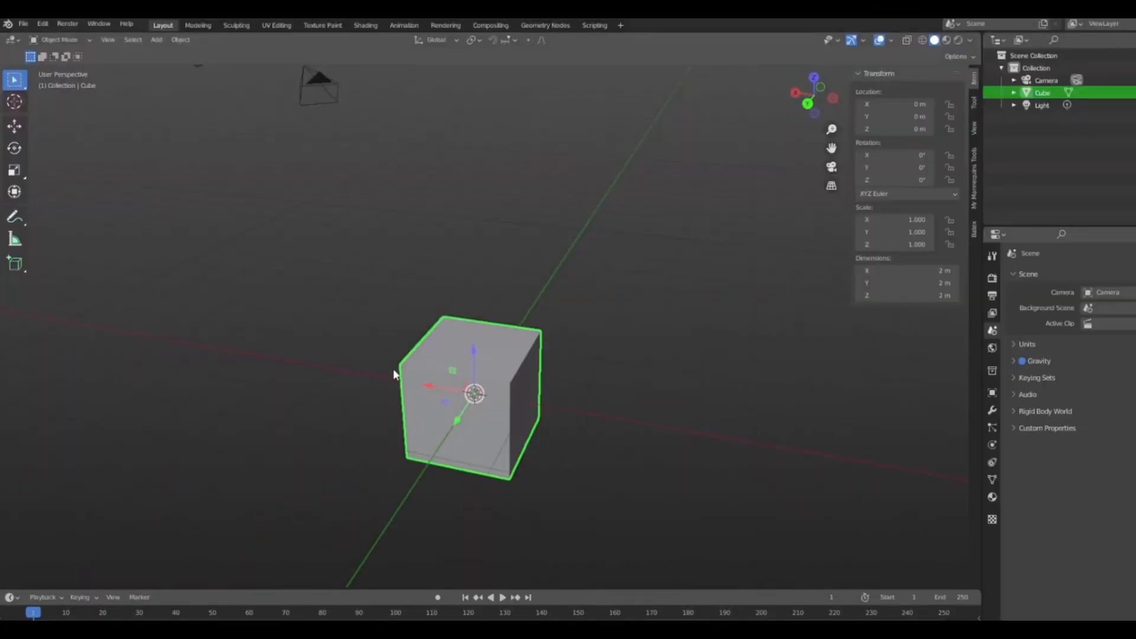
- Add a UV sphere and move it along the X axis to about 3.17 m, beside the cube
key("shift+a")
mouse_move(583, 358)
left_click(648, 394)
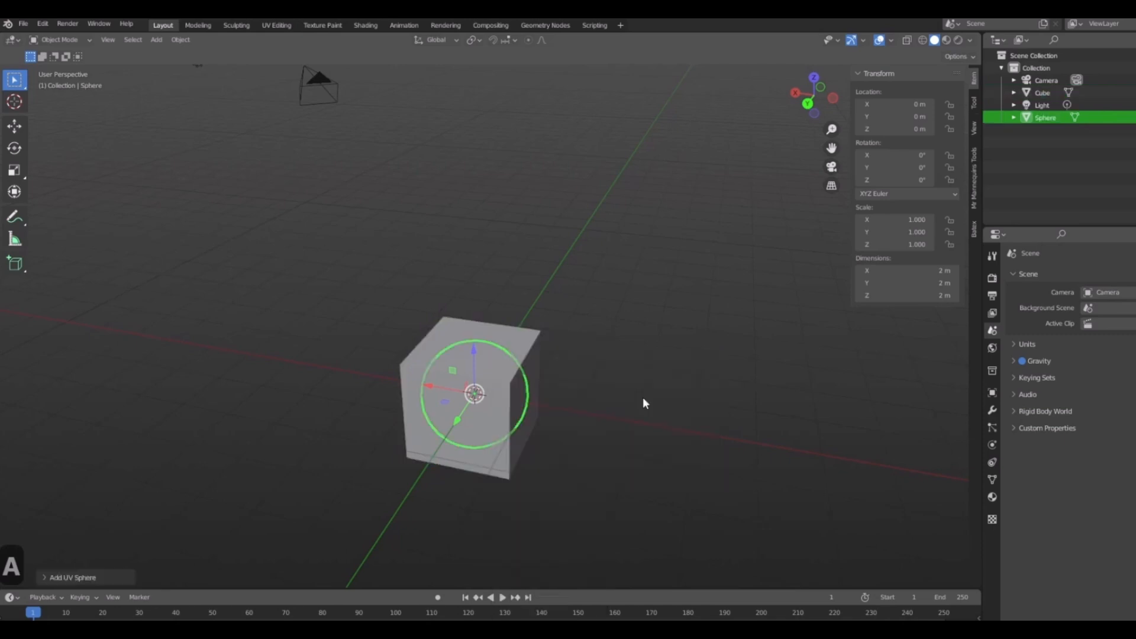
middle_click_drag(643, 396, 616, 385)
key("g")
key("x")
left_click(431, 392)
- Add a cone and move it along the X axis to about -2.97 m, on the cube's other side
key("shift+a")
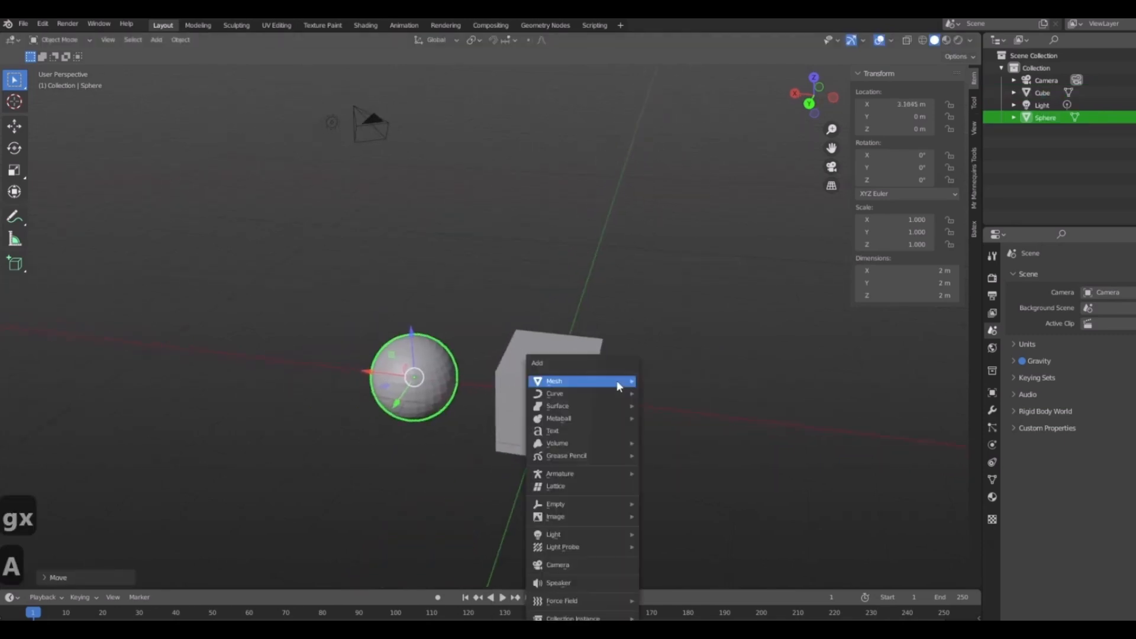
mouse_move(617, 382)
left_click(692, 456)
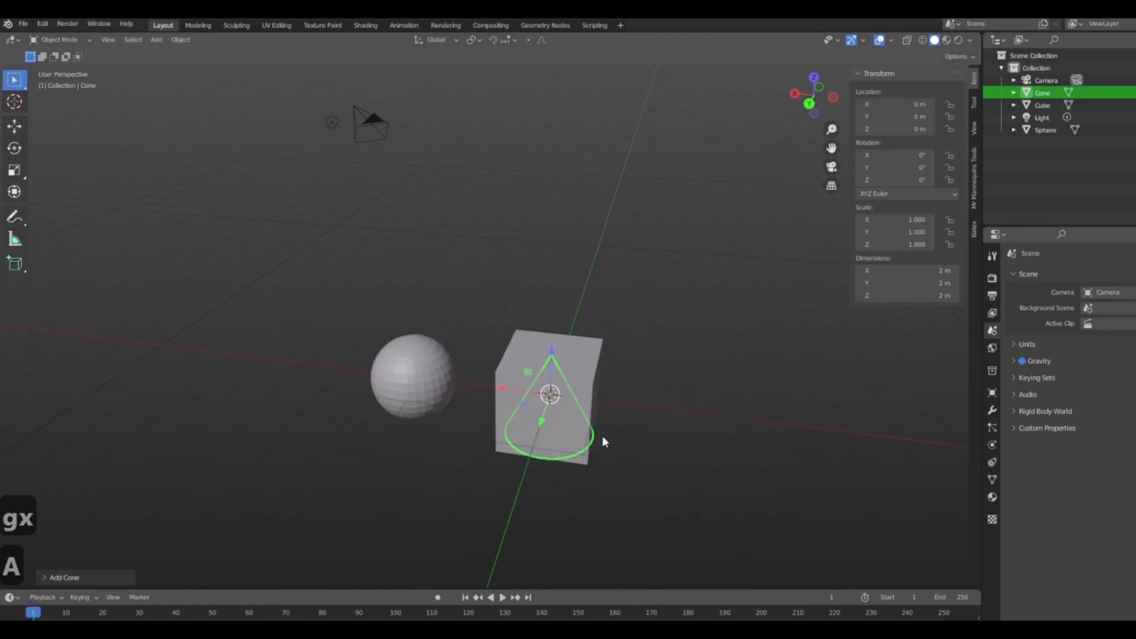
key("g")
key("x")
left_click(762, 477)
- Add a cylinder and move it along the X axis to about -5.74 m, beyond the cone
middle_click_drag(762, 477, 603, 421, "shift")
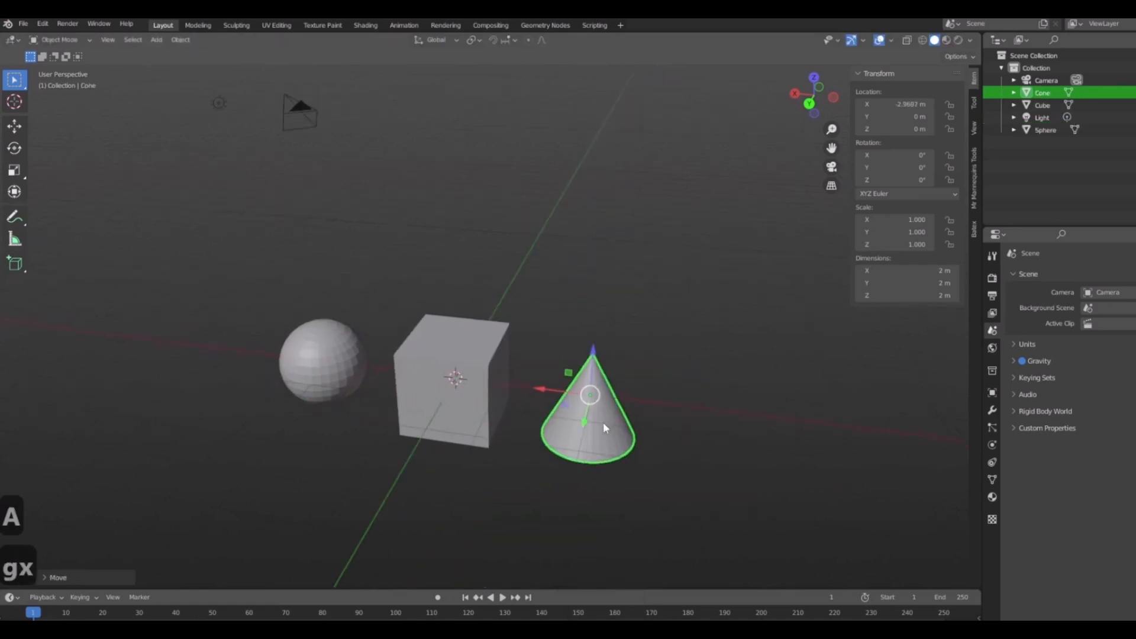
key("shift+a")
mouse_move(481, 350)
left_click(519, 412)
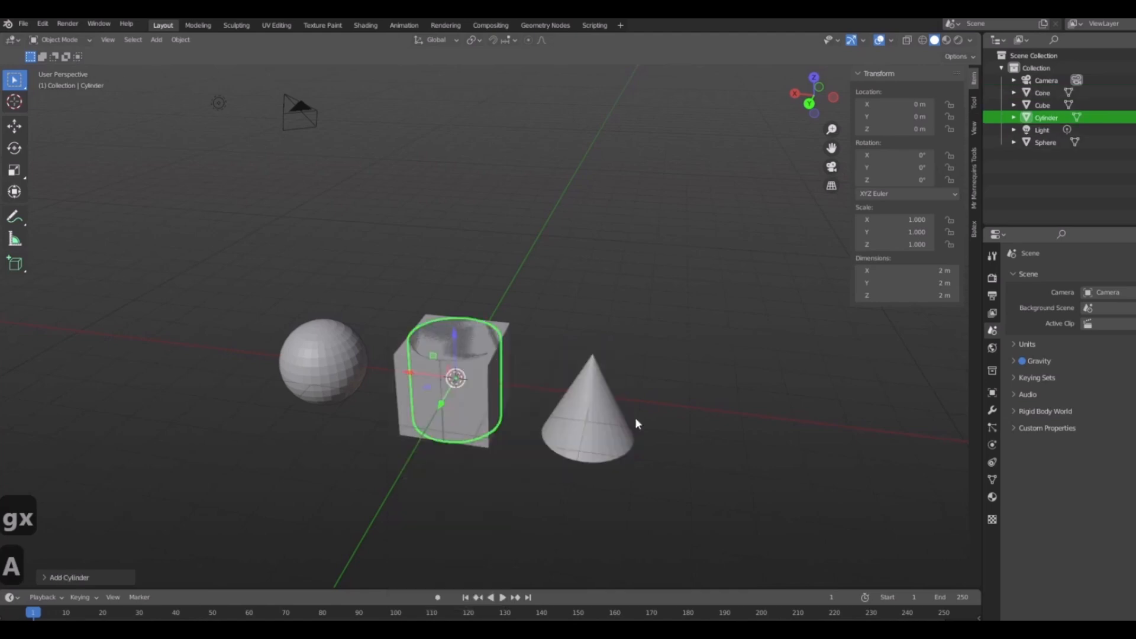
key("g")
key("x")
left_click(781, 456)
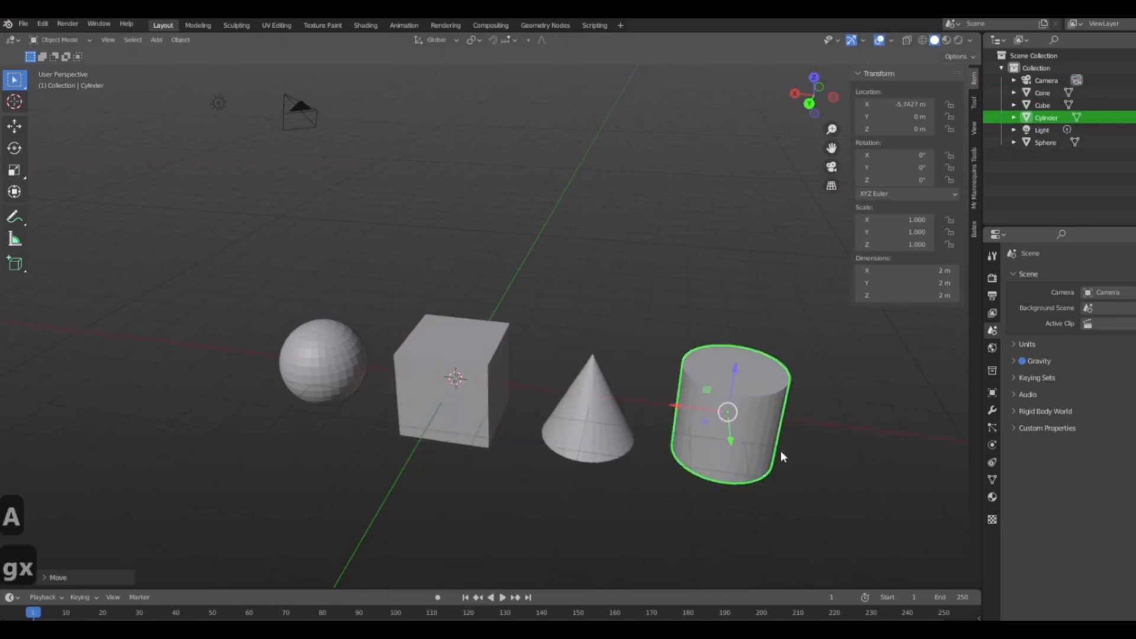
- Add a plane and move it along the Y axis to about -3.05 m, clear of the cube
middle_click_drag(799, 373, 735, 359, "shift")
middle_click_drag(624, 409, 426, 337, "shift")
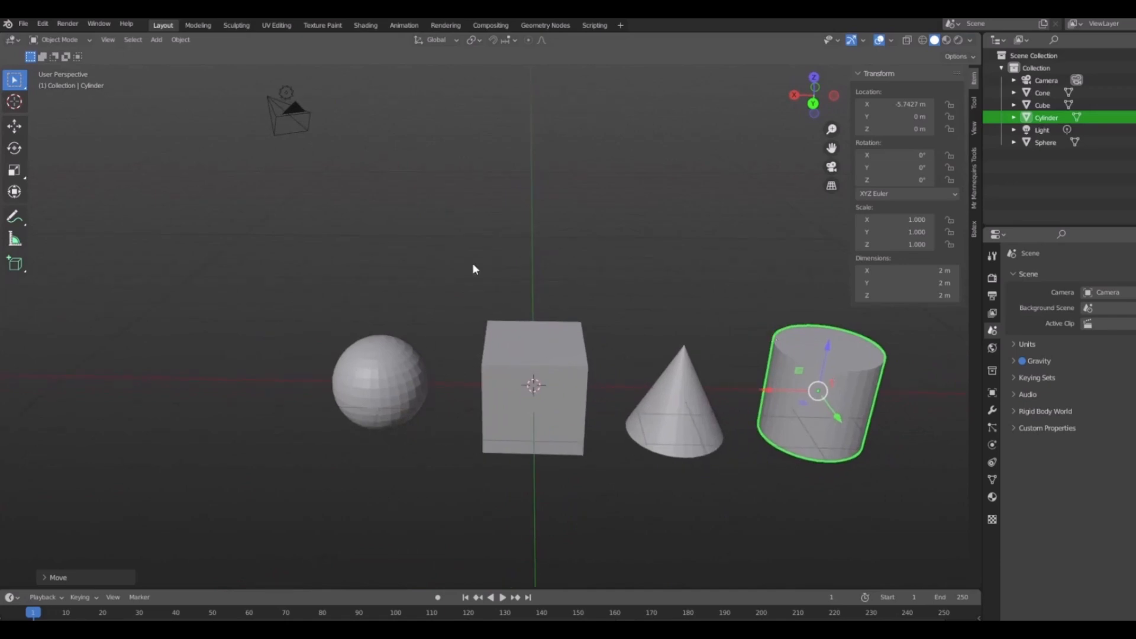
middle_click_drag(718, 445, 804, 437)
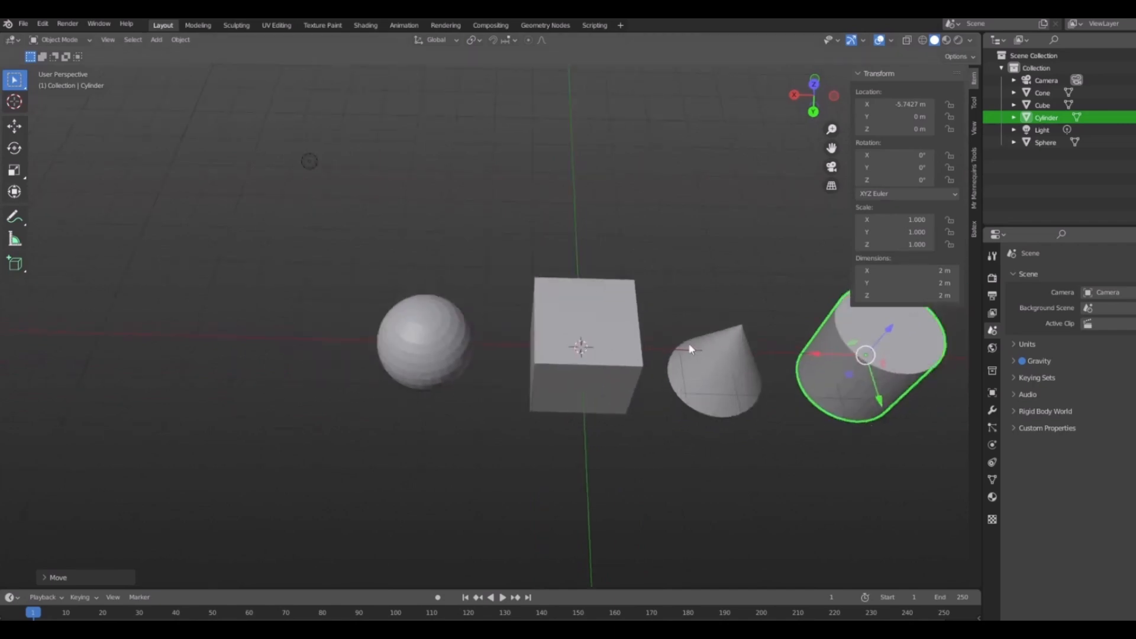
middle_click_drag(689, 346, 625, 386, "shift")
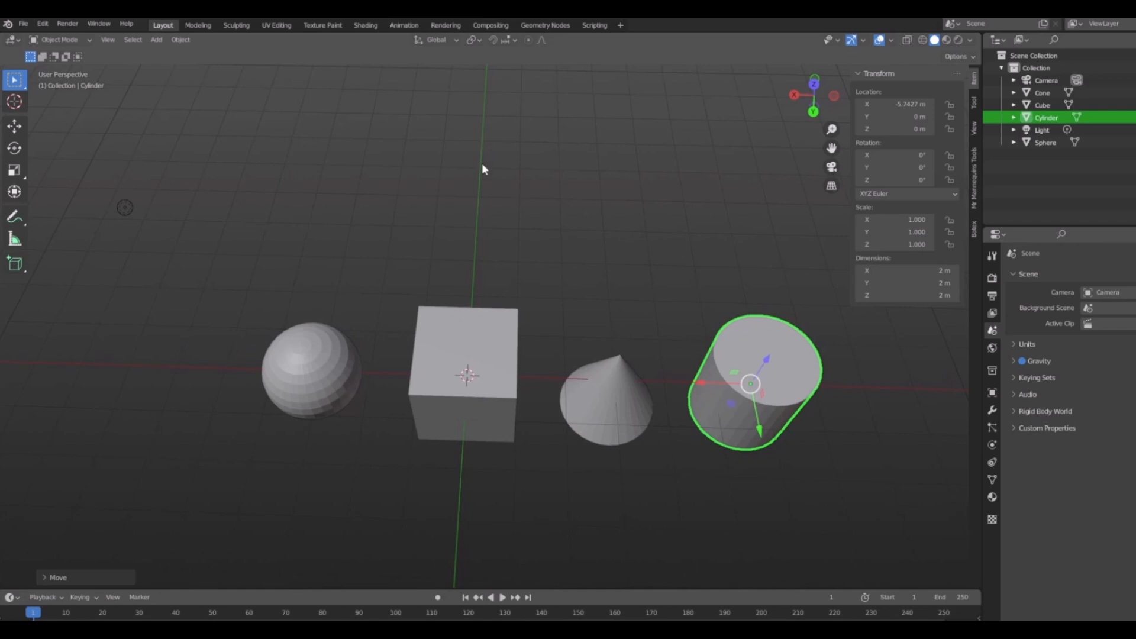
left_click(157, 41)
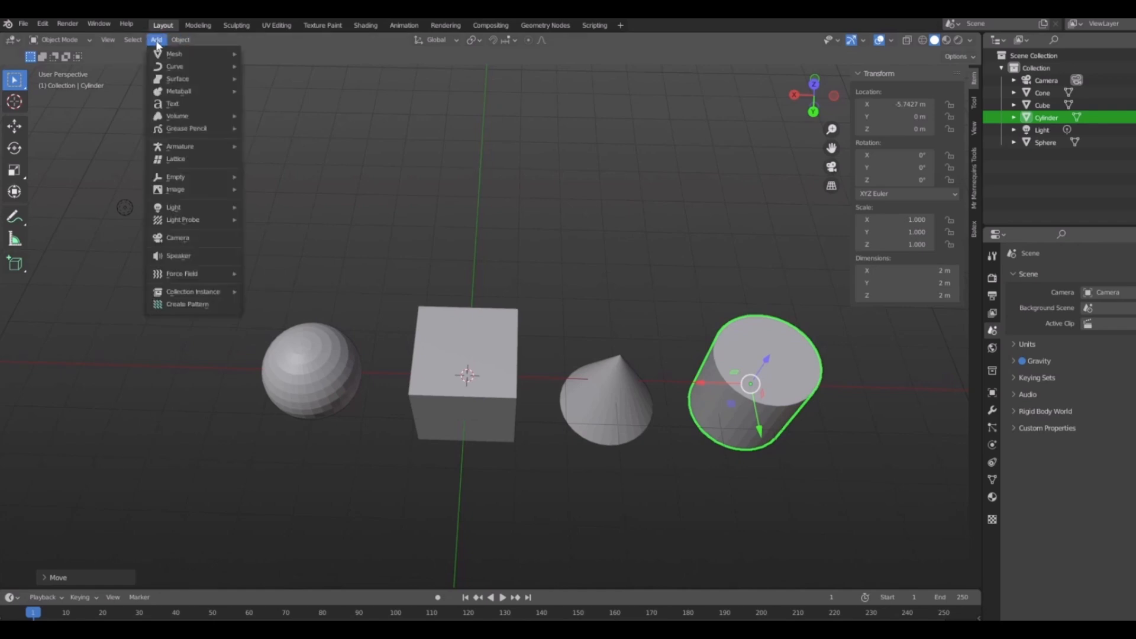
mouse_move(163, 55)
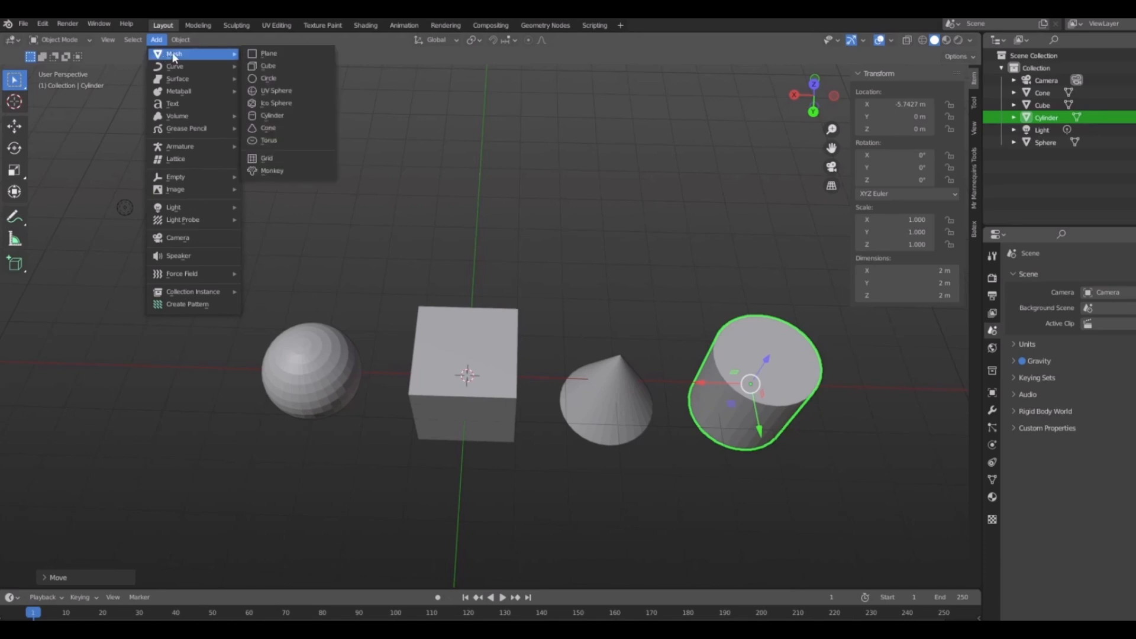
left_click(279, 52)
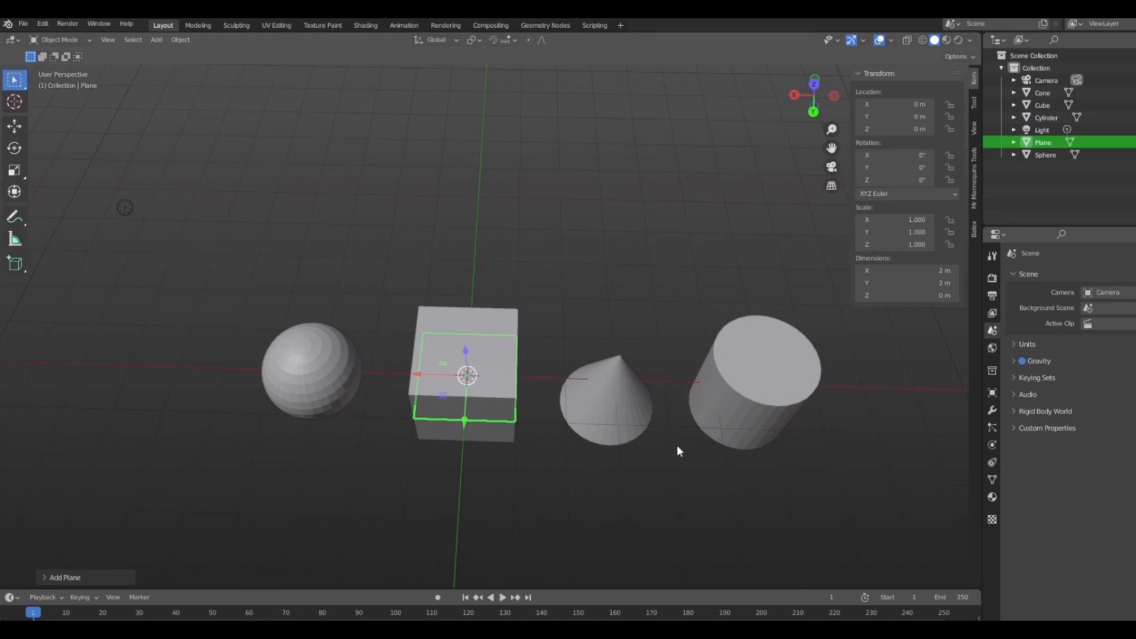
middle_click_drag(678, 447, 502, 440)
key("g")
key("y")
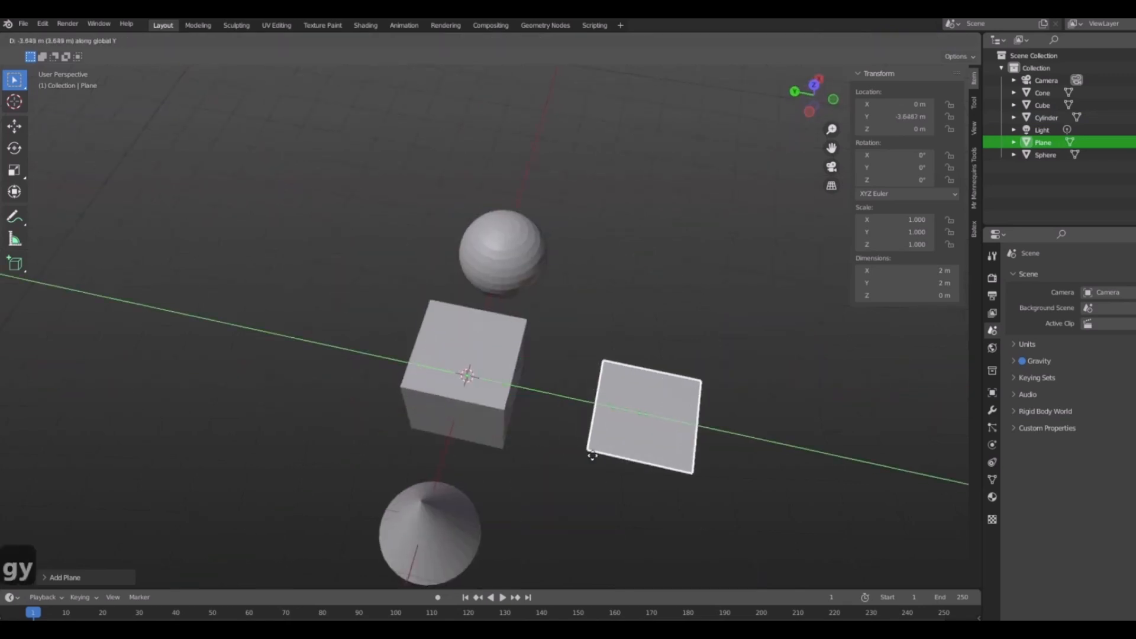
left_click(560, 444)
middle_click_drag(560, 444, 340, 402)
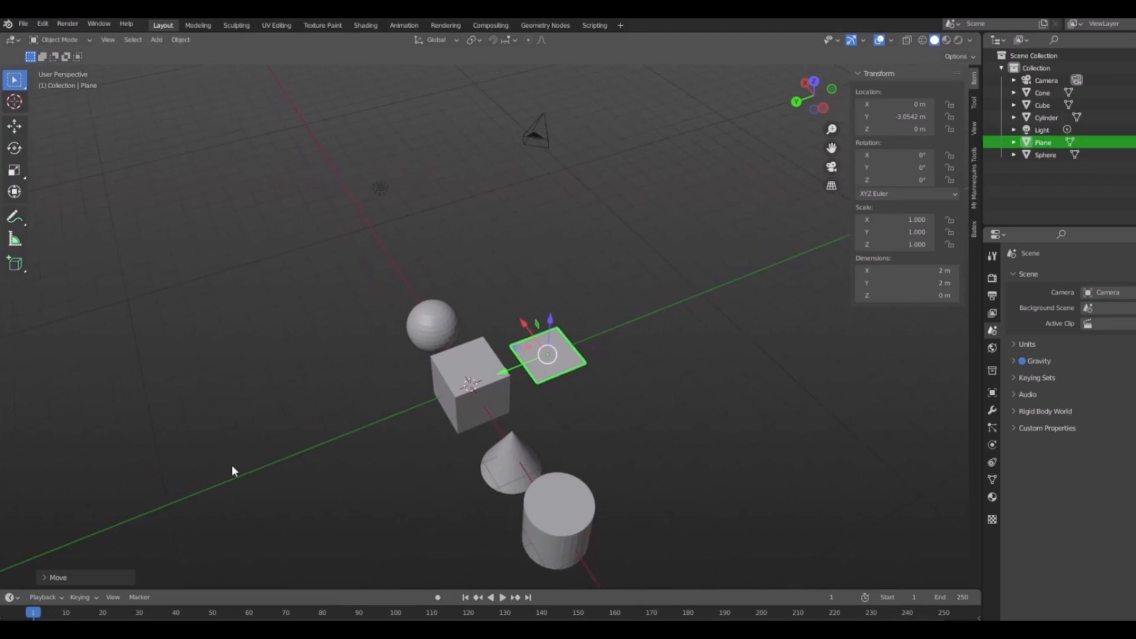
key("shift+a")
left_click(341, 450)
key("ctrl+z")
- Delete all the mesh objects and the light from the scene, leaving only the camera
key("a")
key("Delete")
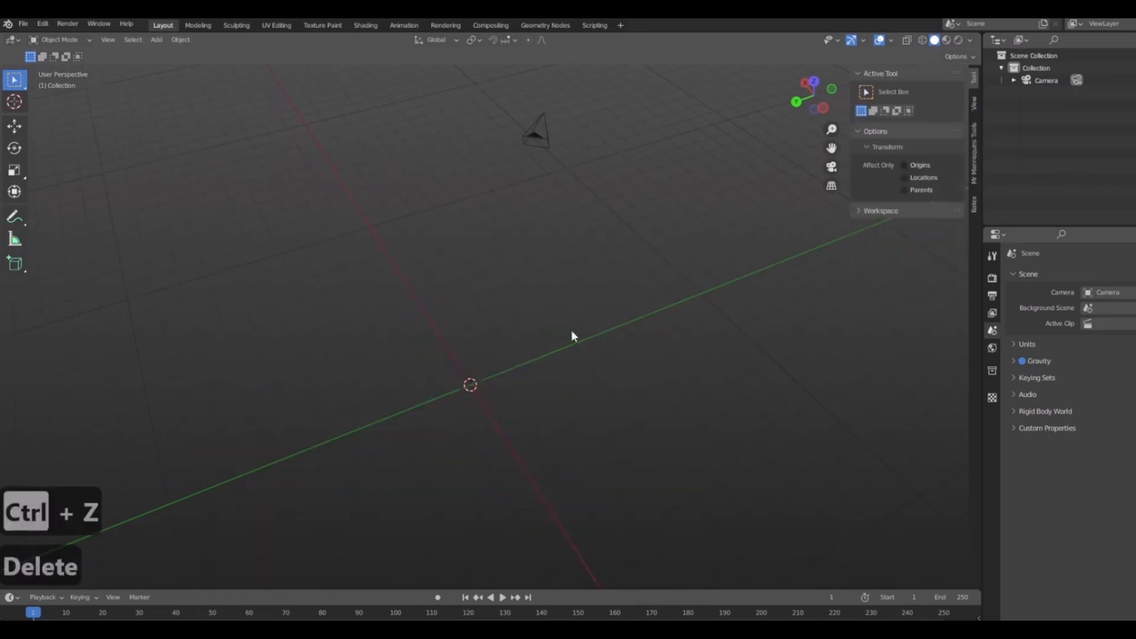
- Add a cylinder at the origin and expand its creation settings
key("shift+a")
mouse_move(570, 330)
left_click(638, 364)
middle_click_drag(304, 469, 253, 496)
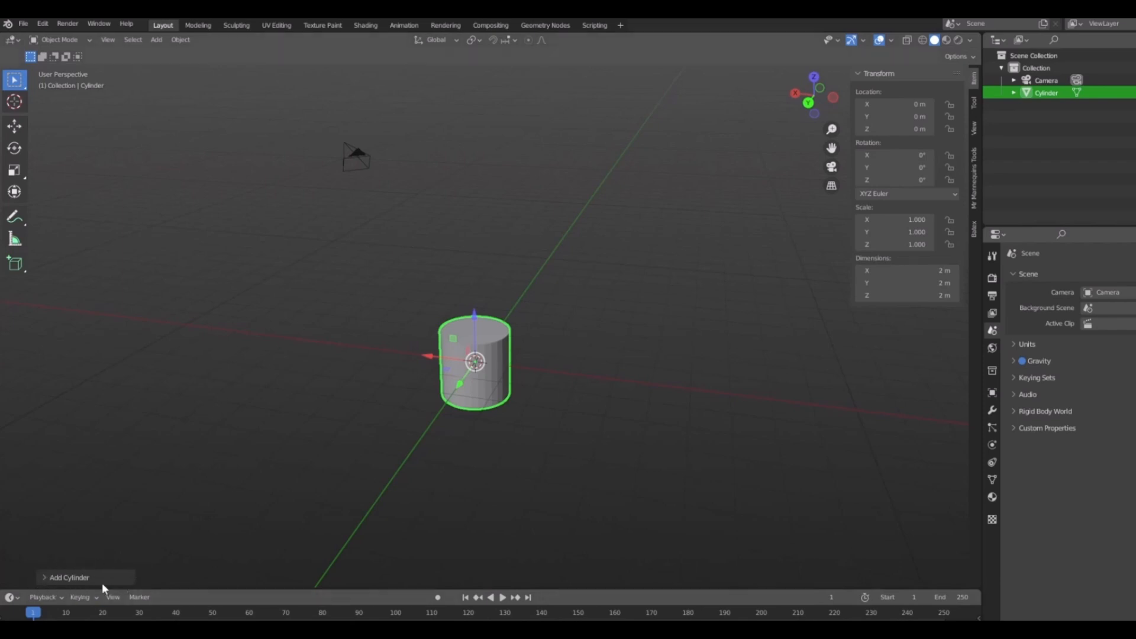
left_click(44, 576)
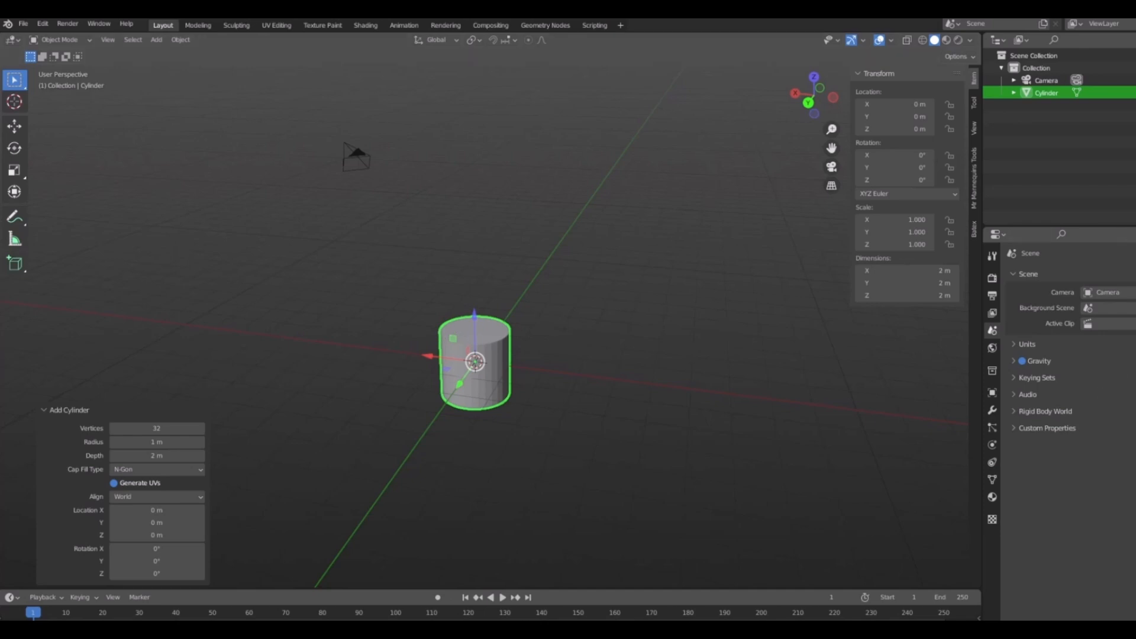
middle_click_drag(610, 334, 652, 388)
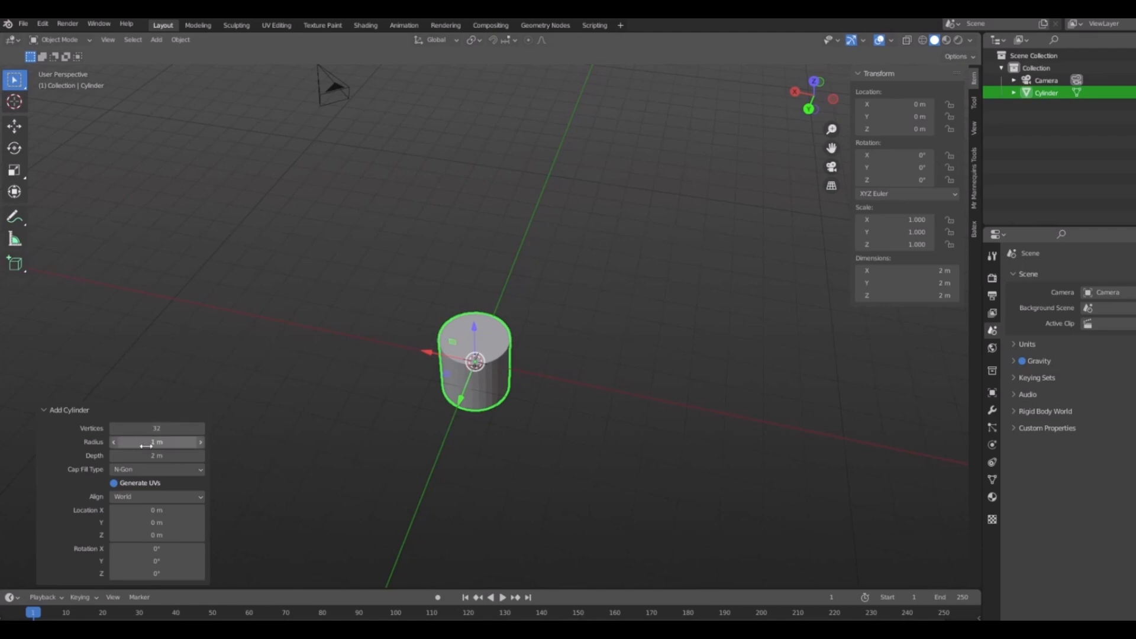
- Set the new cylinder's vertex count to 6 and inspect the hexagonal shape from several sides
left_click(176, 427)
type("6")
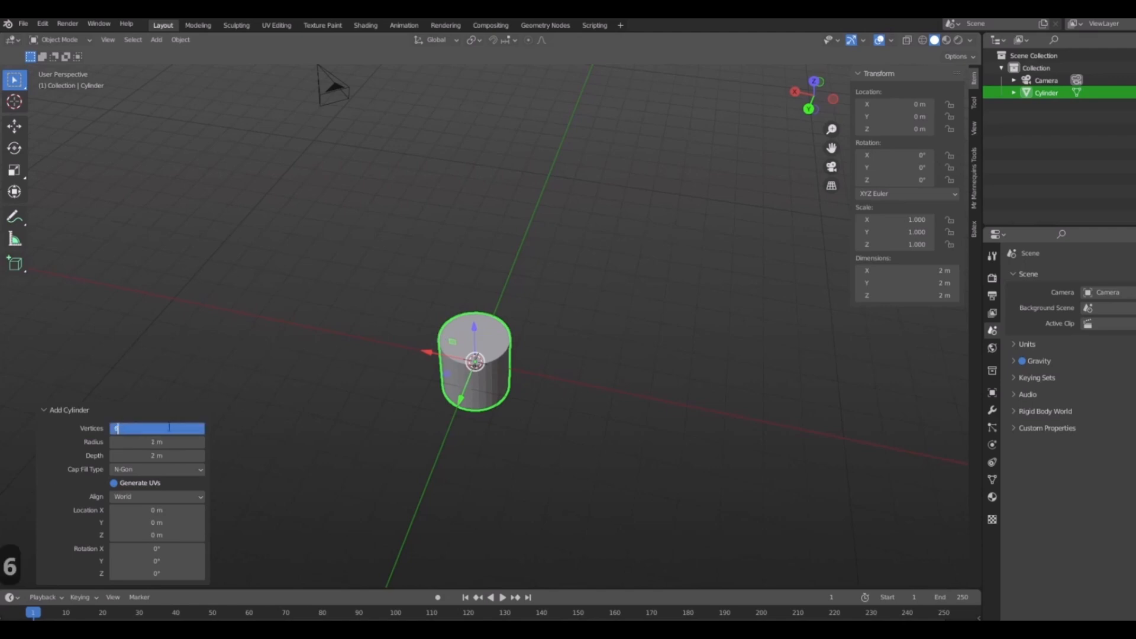
key("Return")
scroll(418, 396, "up", 3)
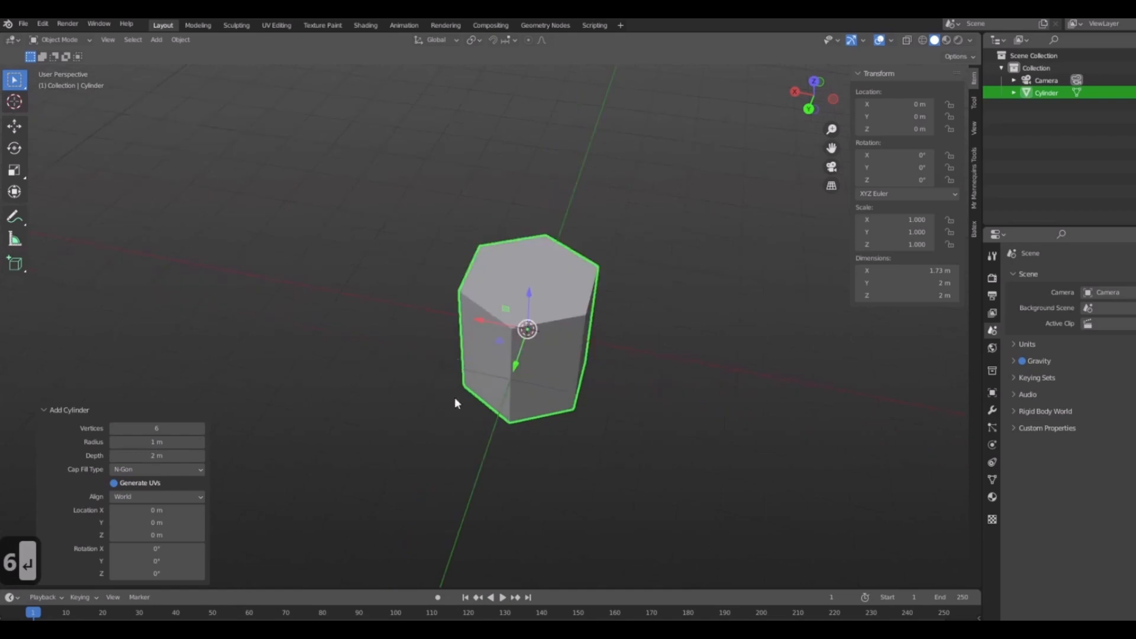
middle_click_drag(454, 396, 566, 241)
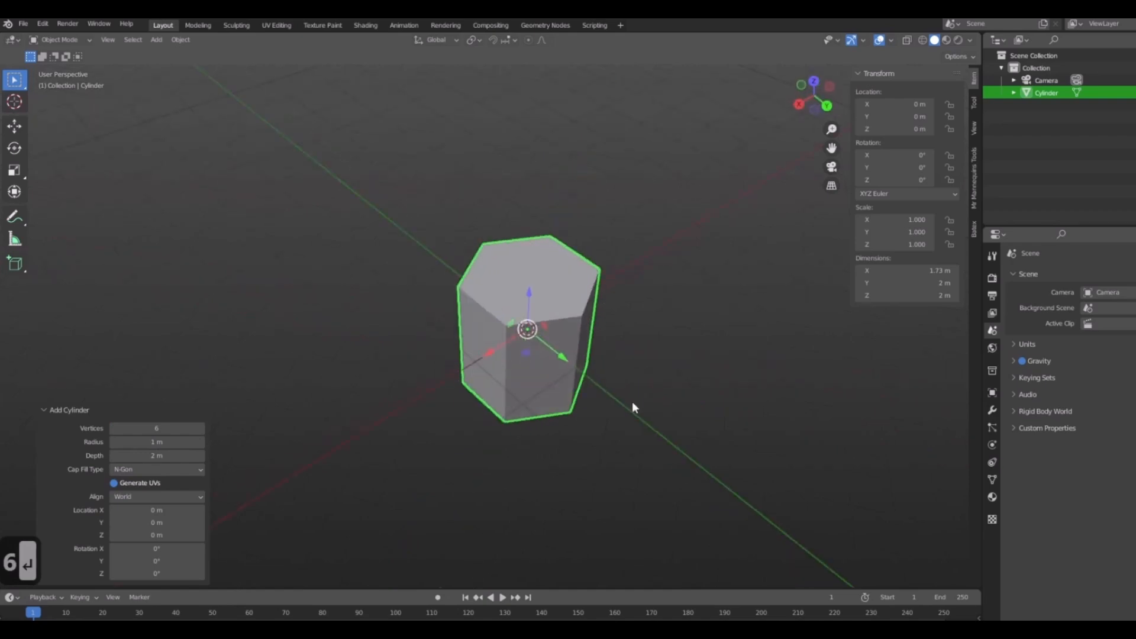
middle_click_drag(632, 408, 542, 325)
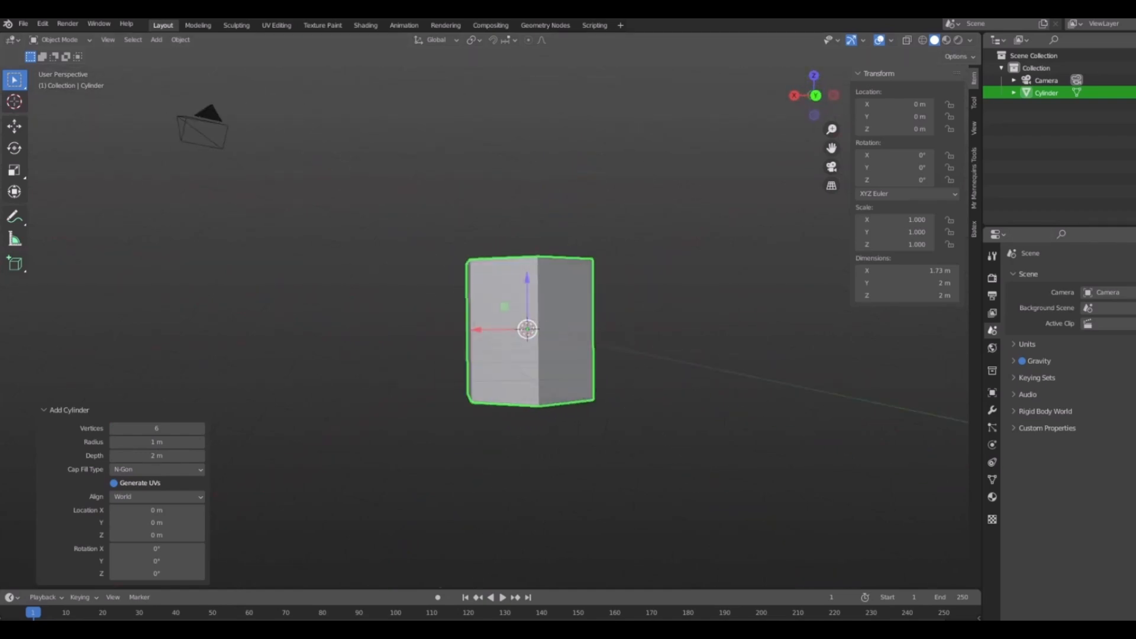
middle_click_drag(770, 437, 609, 338)
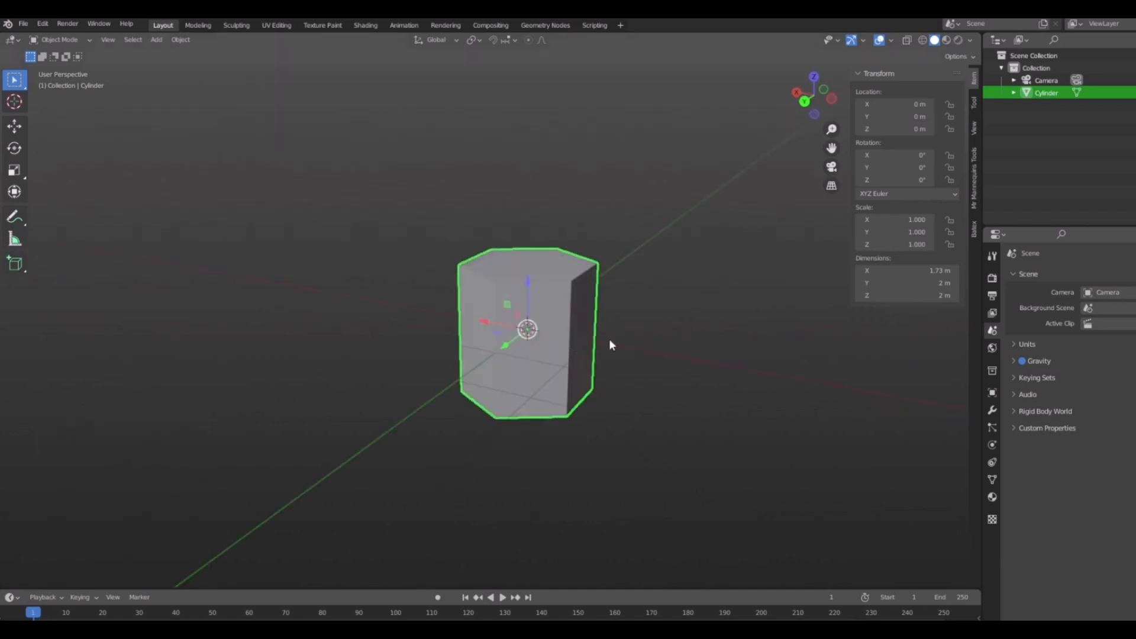
- Delete the hexagonal cylinder and add a UV sphere at the origin
key("x")
left_click(600, 336)
key("shift+a")
mouse_move(493, 336)
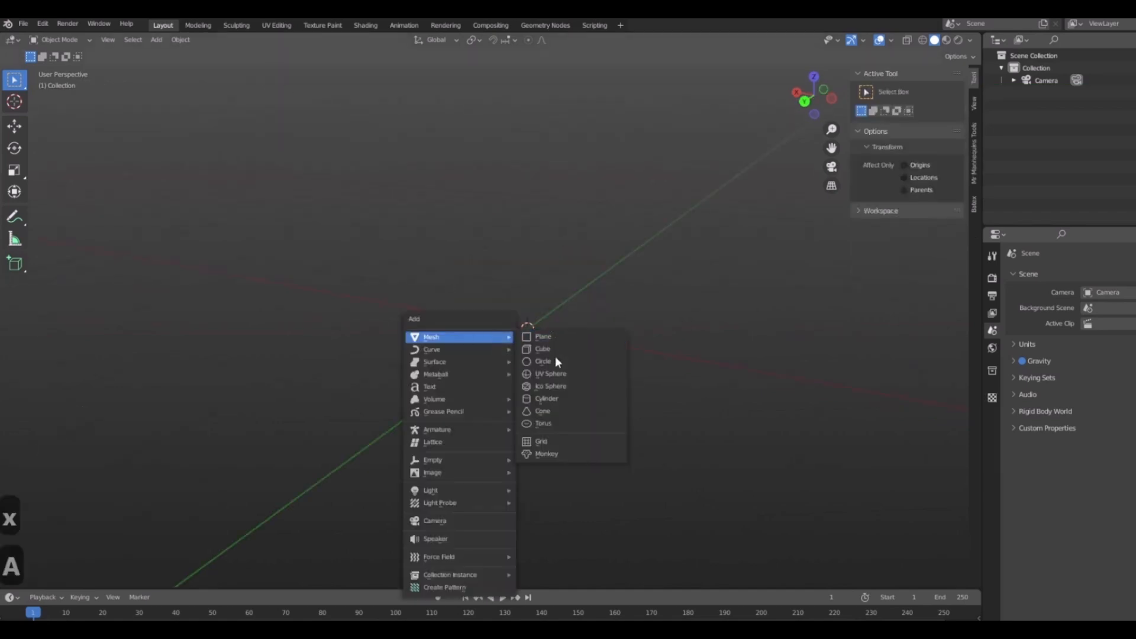
left_click(547, 379)
middle_click_drag(612, 347, 610, 373, "shift")
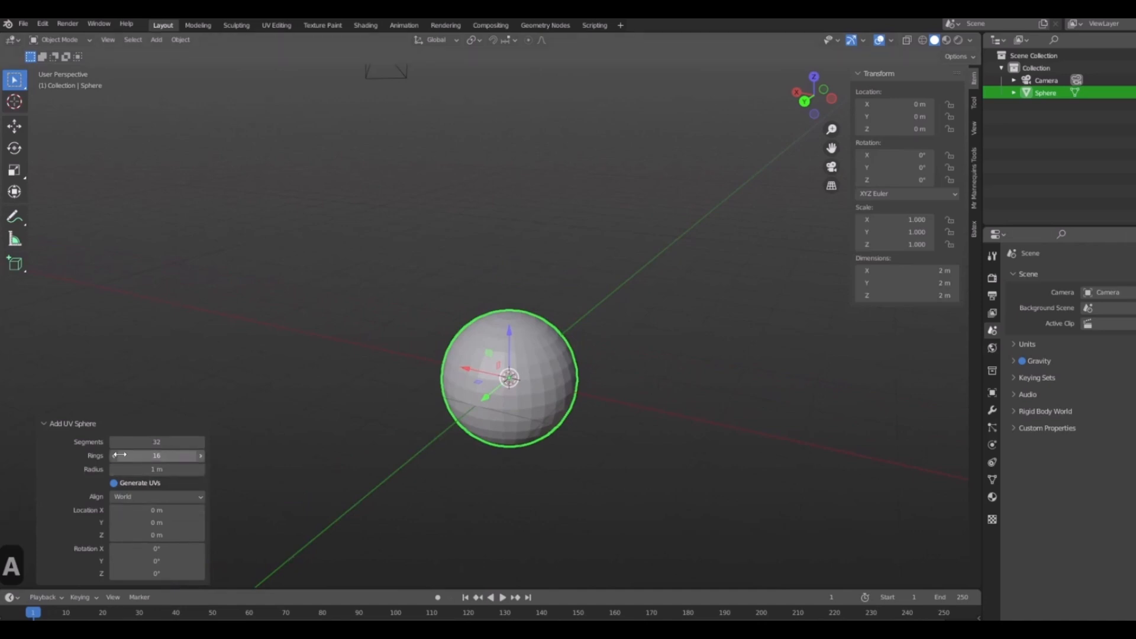
- Set the new UV sphere to 23 segments, 4 rings and a 1.18 m radius, and deselect it
left_click(51, 422)
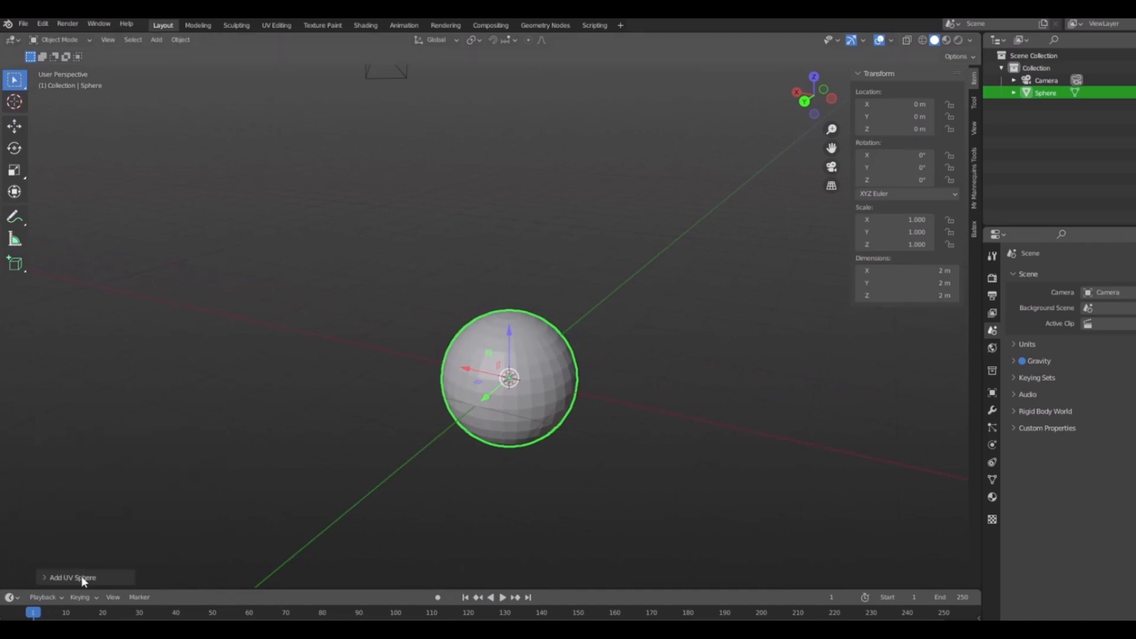
left_click(42, 577)
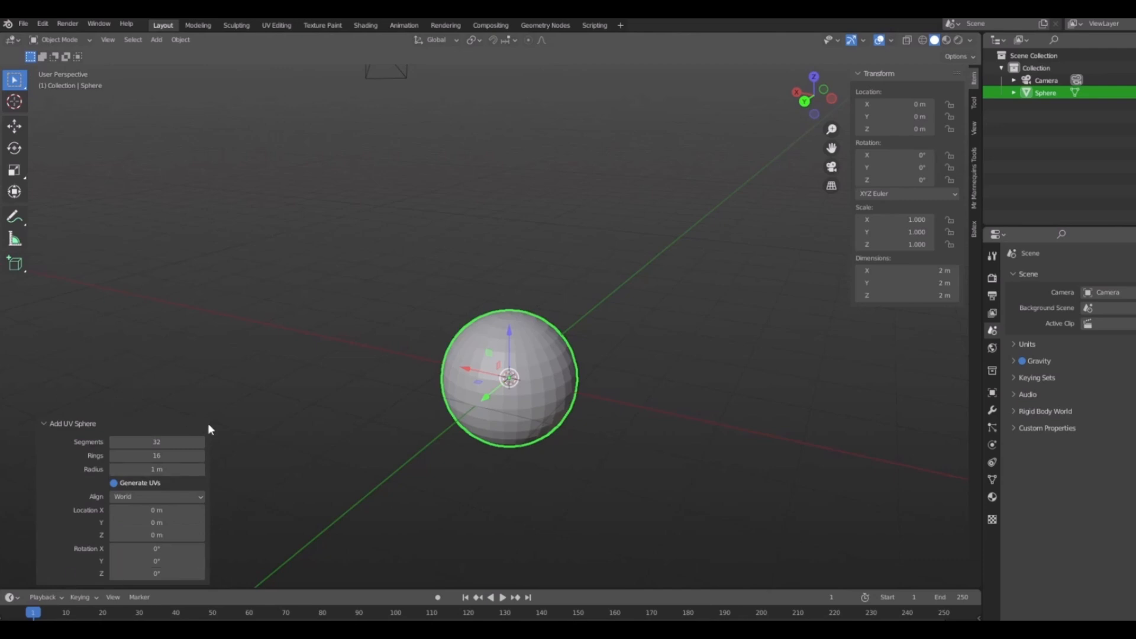
middle_click_drag(410, 485, 392, 539, "shift")
mouse_move(163, 445)
left_mouse_down()
mouse_move(146, 447)
mouse_move(161, 454)
mouse_move(155, 442)
mouse_move(168, 443)
mouse_move(154, 470)
mouse_move(238, 491)
mouse_move(264, 481)
mouse_move(155, 474)
mouse_move(151, 456)
left_mouse_up()
mouse_move(591, 478)
middle_mouse_down()
mouse_move(471, 485)
mouse_move(584, 374)
mouse_move(439, 484)
mouse_move(331, 426)
middle_mouse_up()
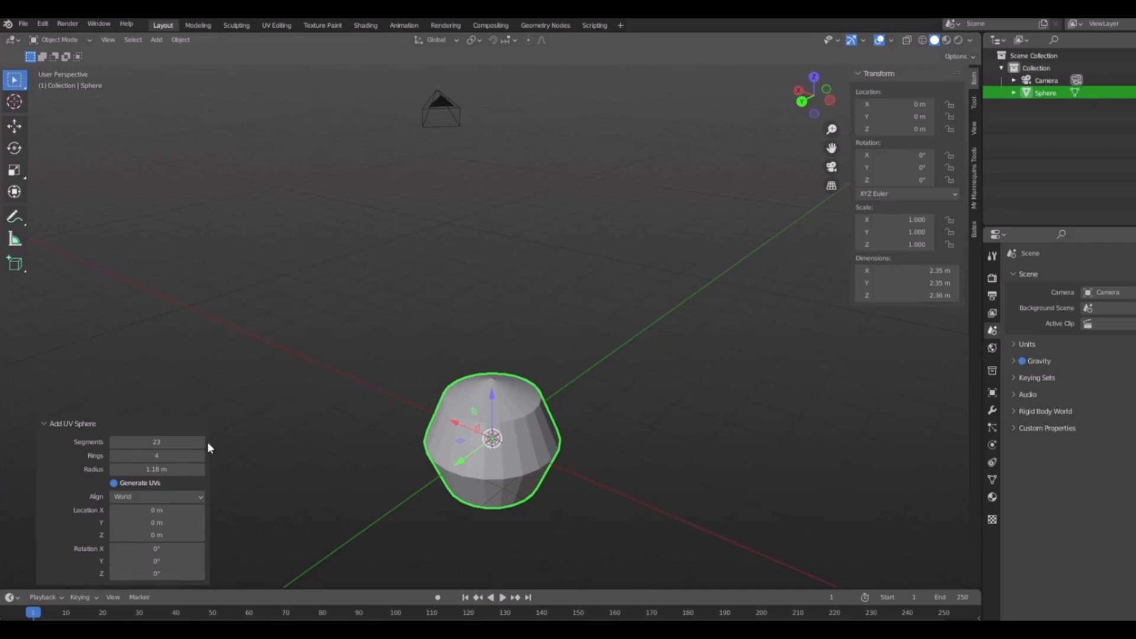
middle_click_drag(465, 532, 496, 469)
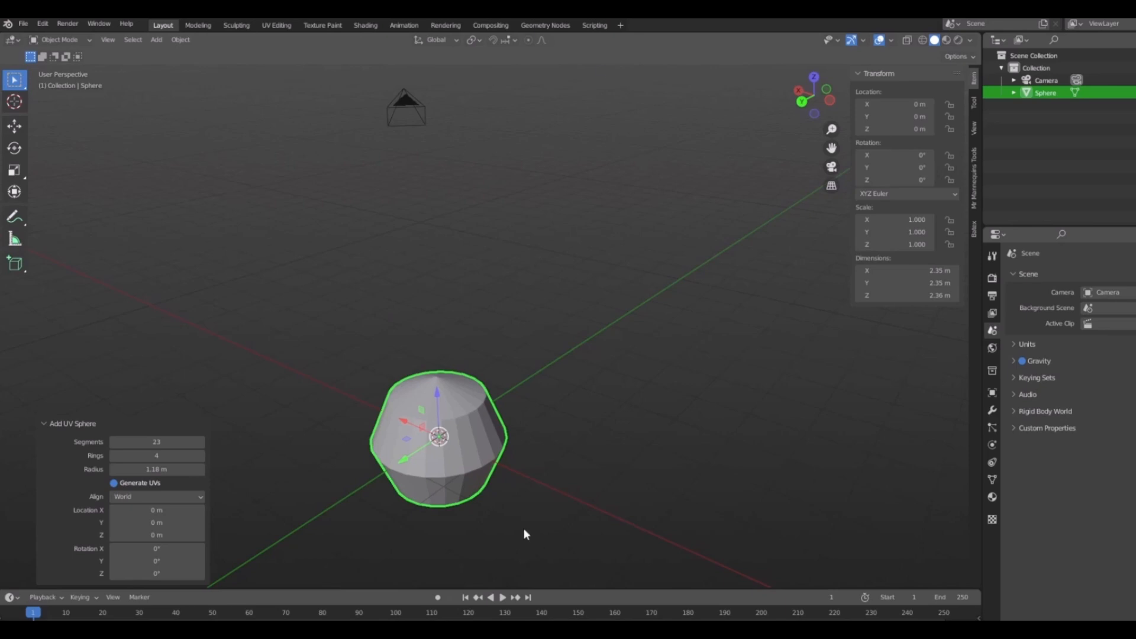
left_click(681, 269)
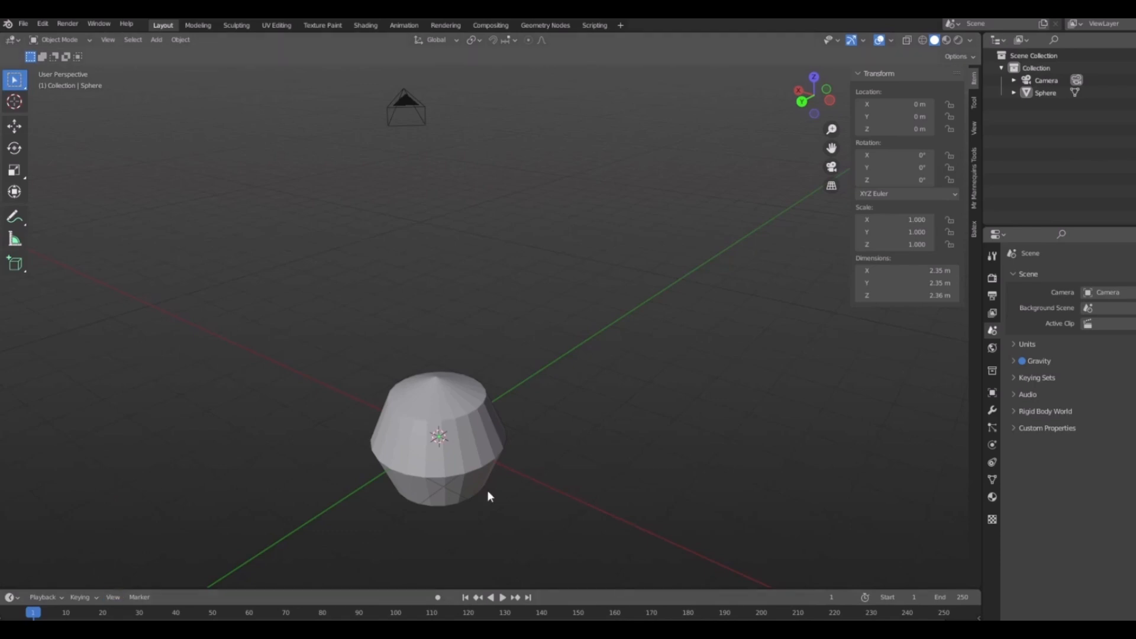
- Delete the faceted UV sphere and add a cylinder mesh at the origin
middle_click_drag(487, 490, 497, 448)
left_click(497, 448)
key("x")
left_click(598, 477)
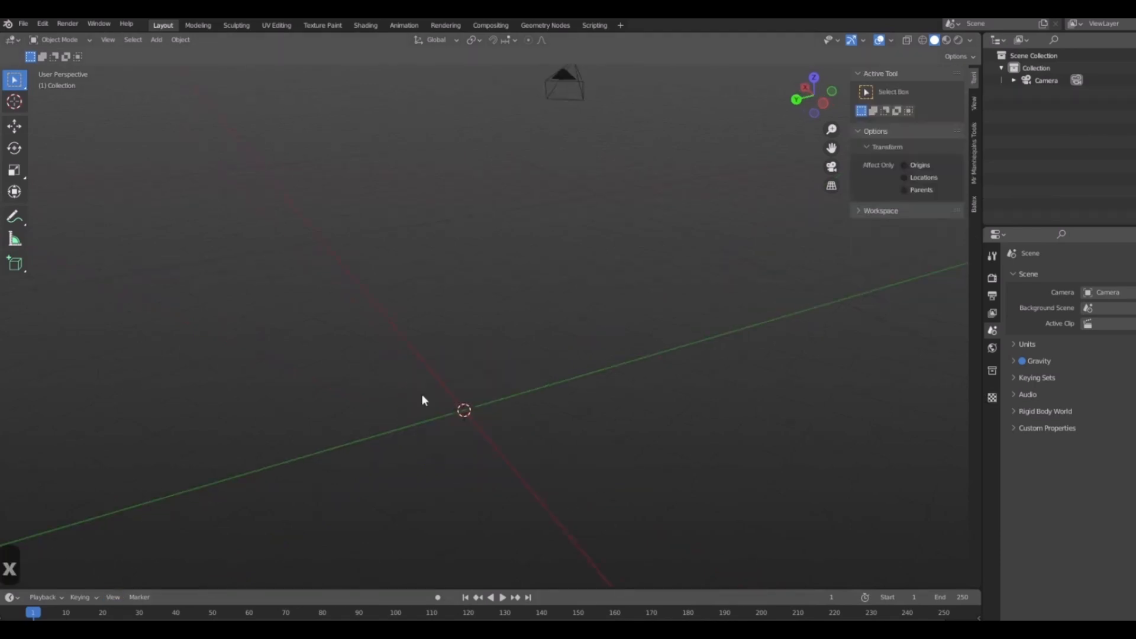
key("shift+a")
mouse_move(446, 372)
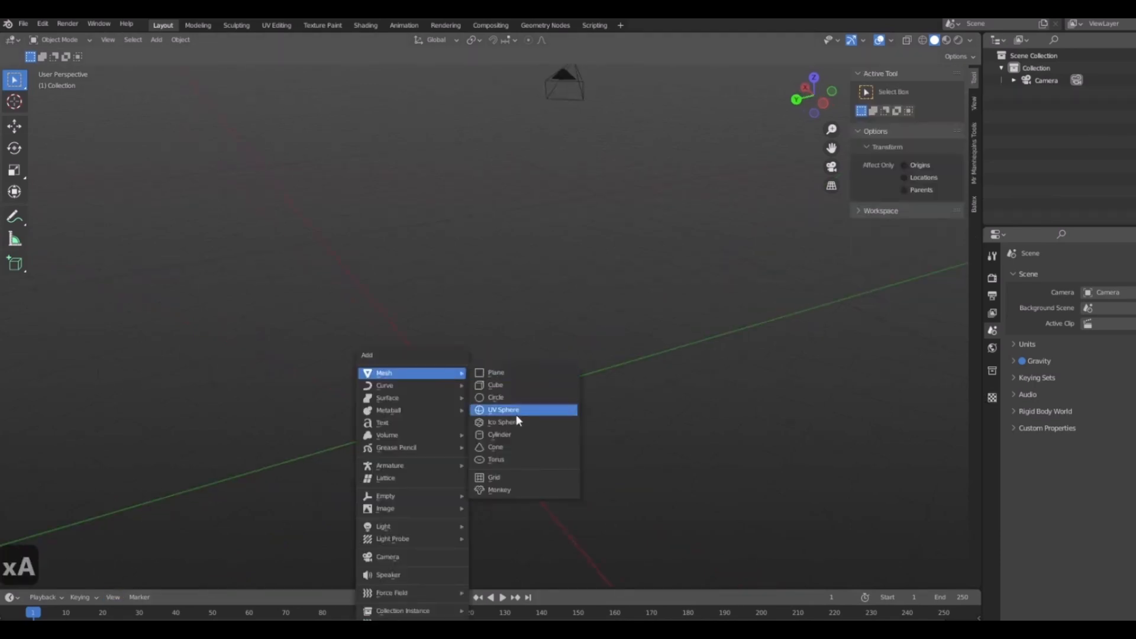
left_click(505, 448)
- Set the new cylinder's vertex count to 43 and deselect it
middle_click_drag(213, 485, 265, 463)
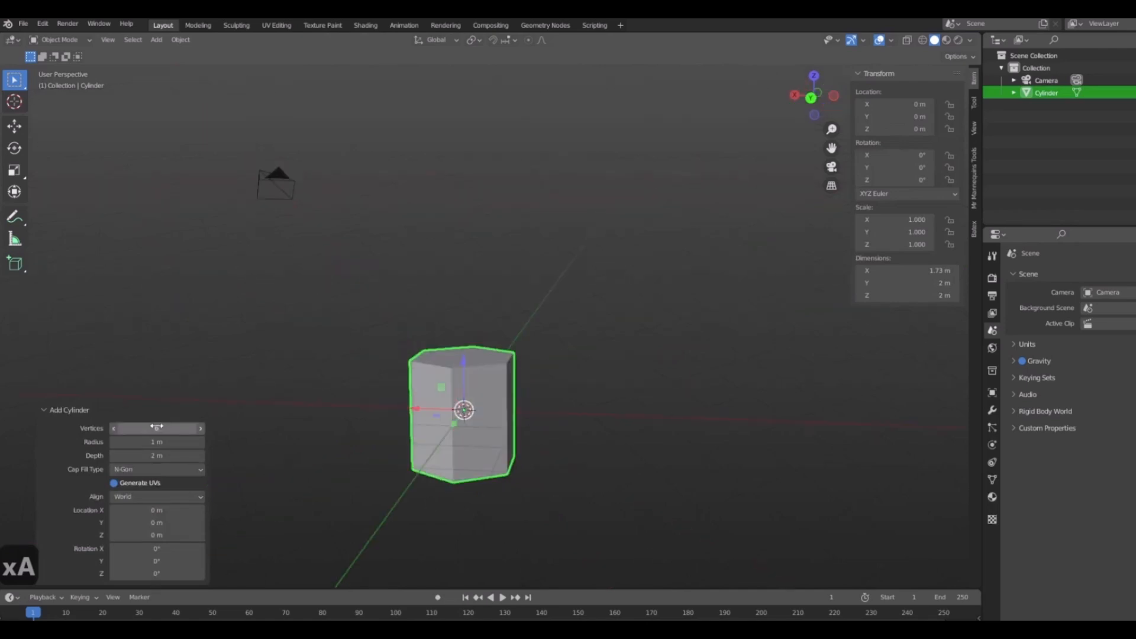
left_click_drag(166, 428, 187, 428)
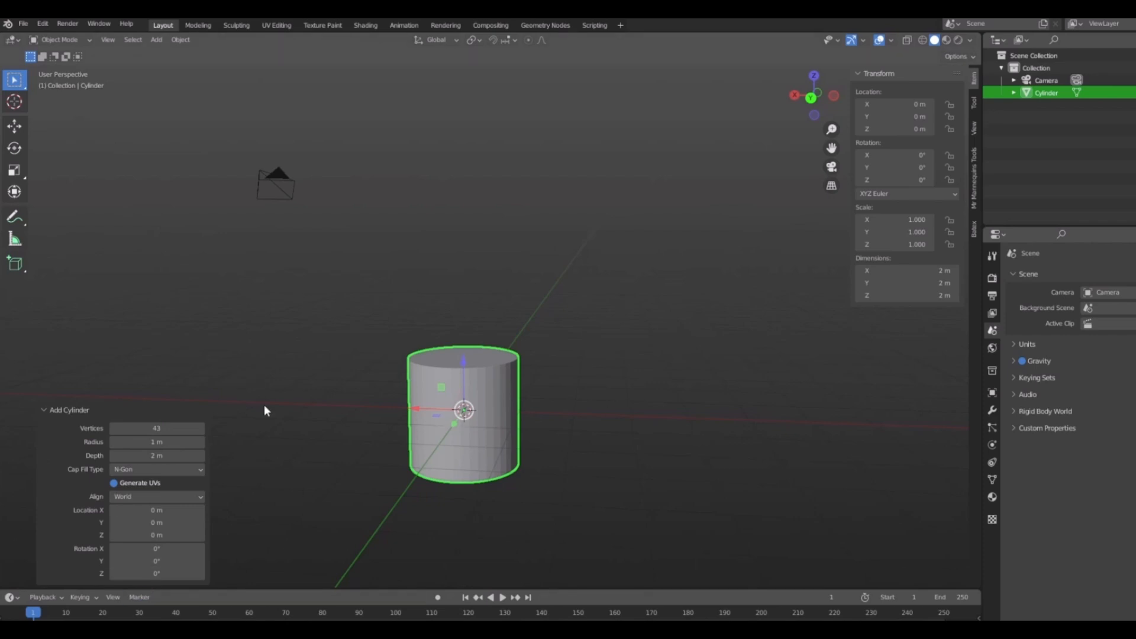
left_click(774, 351)
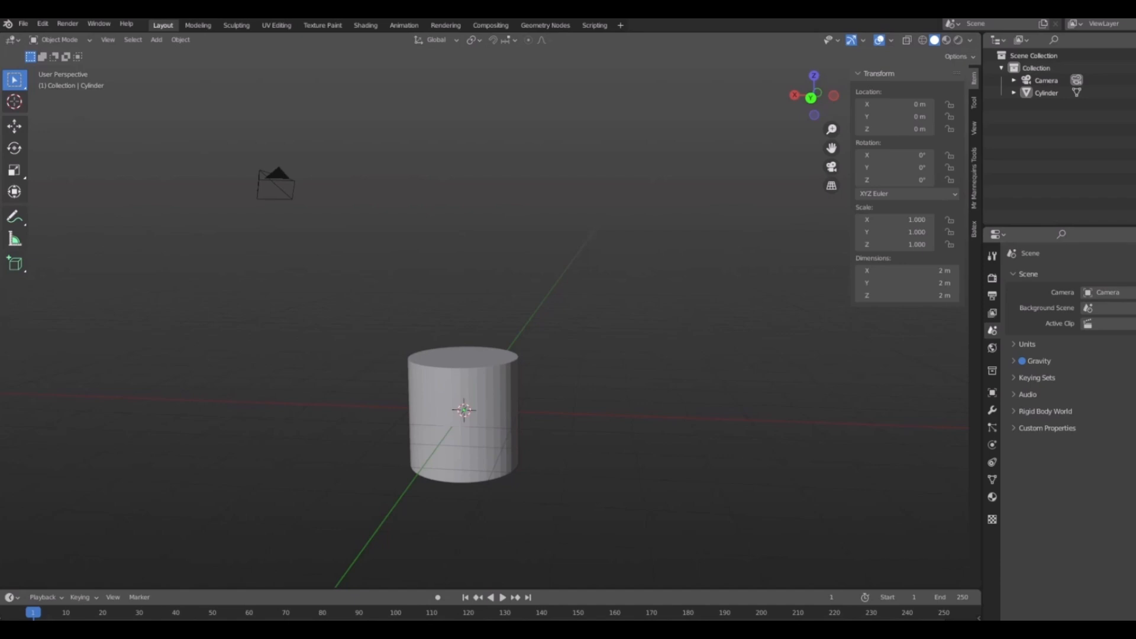
- Delete the 43-sided cylinder and add a monkey mesh at the origin
middle_click_drag(649, 454, 497, 408)
left_click(509, 388)
key("x")
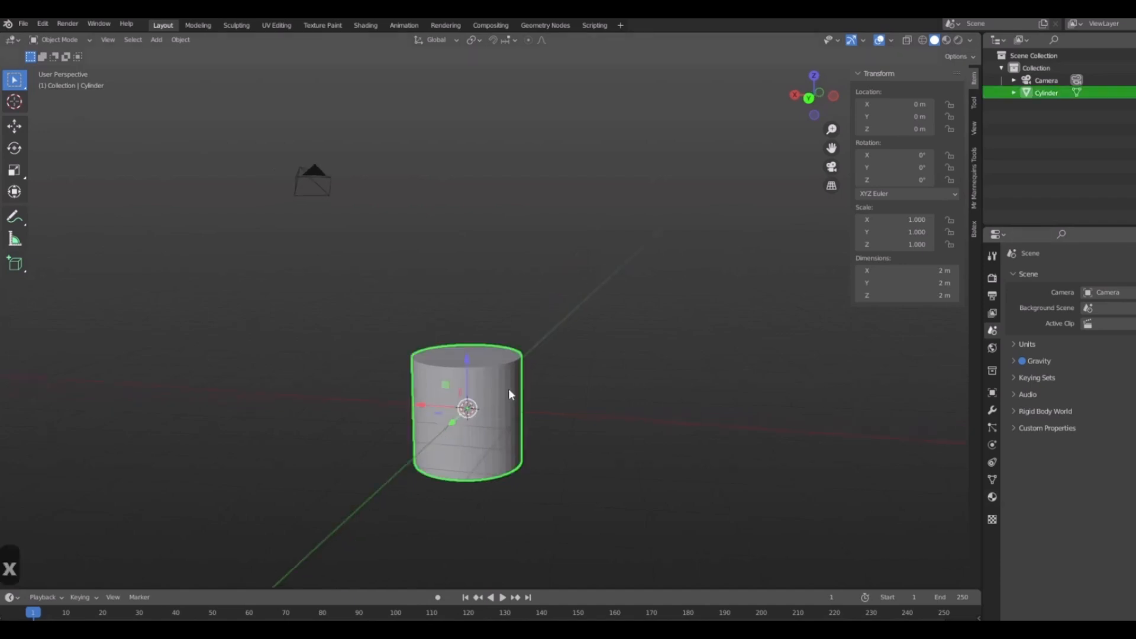
middle_click_drag(649, 406, 423, 397)
key("shift+a")
mouse_move(406, 380)
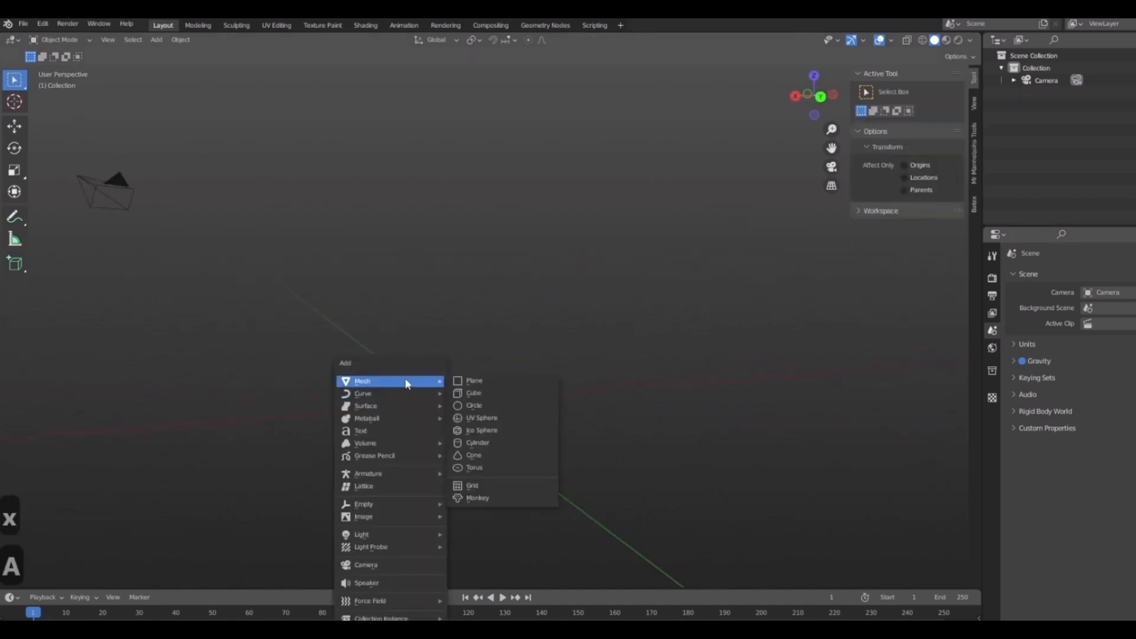
left_click(493, 498)
- Examine the monkey head up close from the front, both sides and above
middle_click_drag(646, 431, 311, 440)
scroll(314, 439, "up", 5)
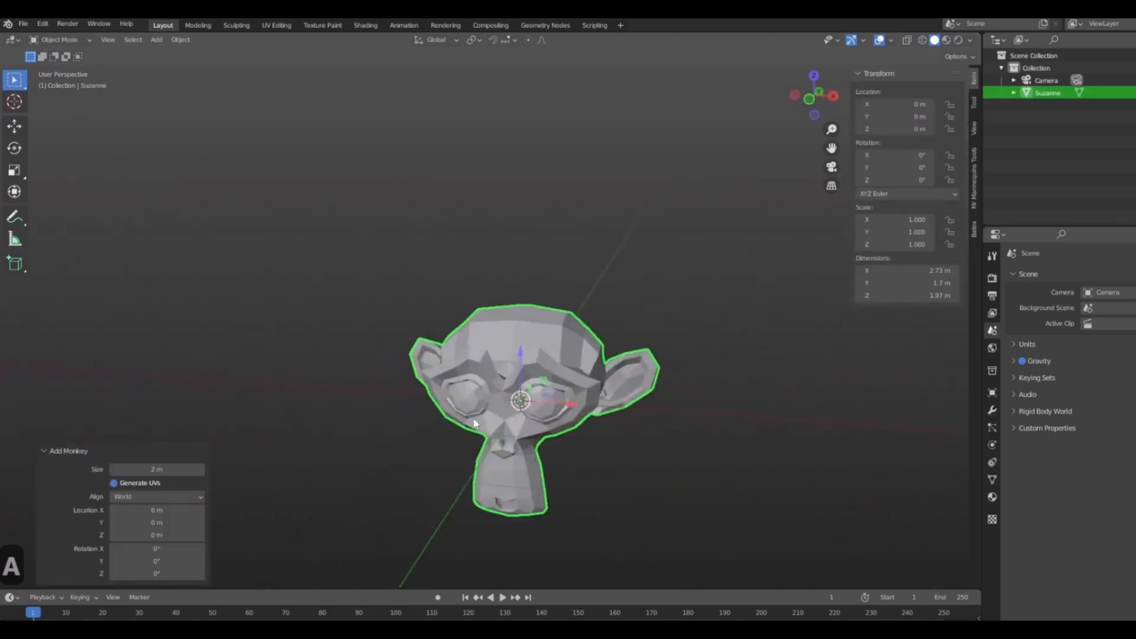
middle_click_drag(543, 441, 665, 534)
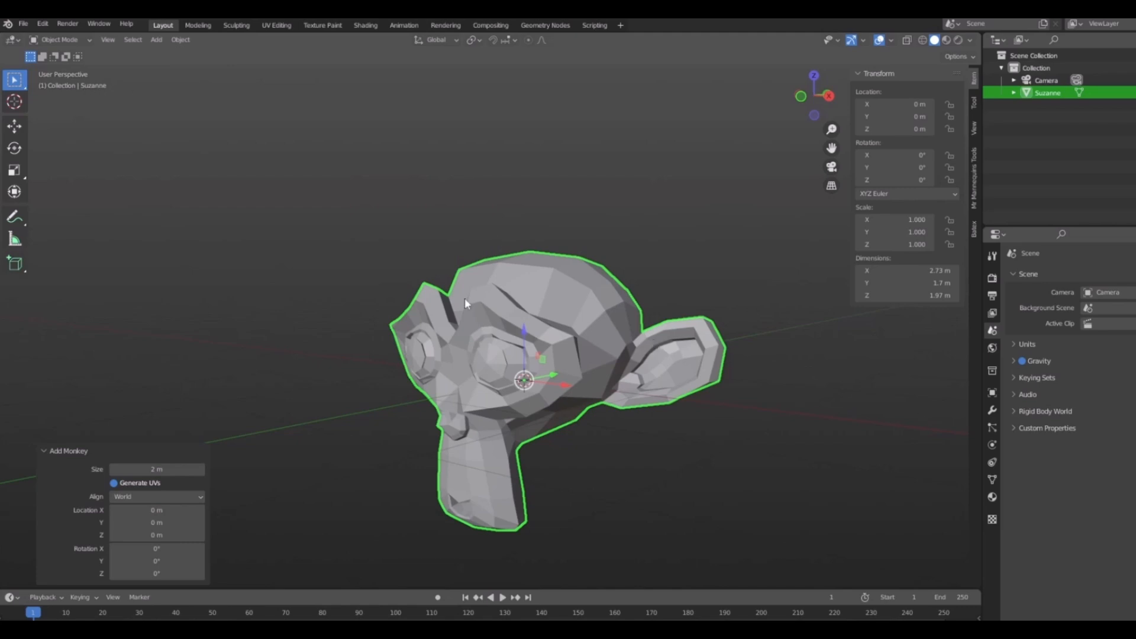
middle_click_drag(465, 302, 684, 347)
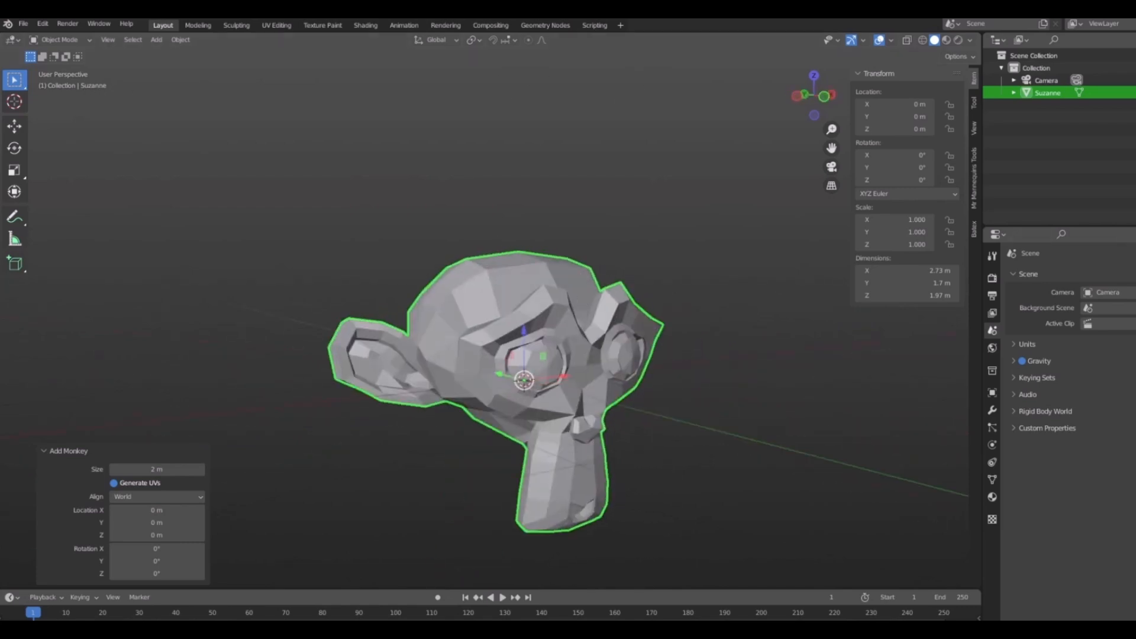
middle_click_drag(486, 405, 478, 264)
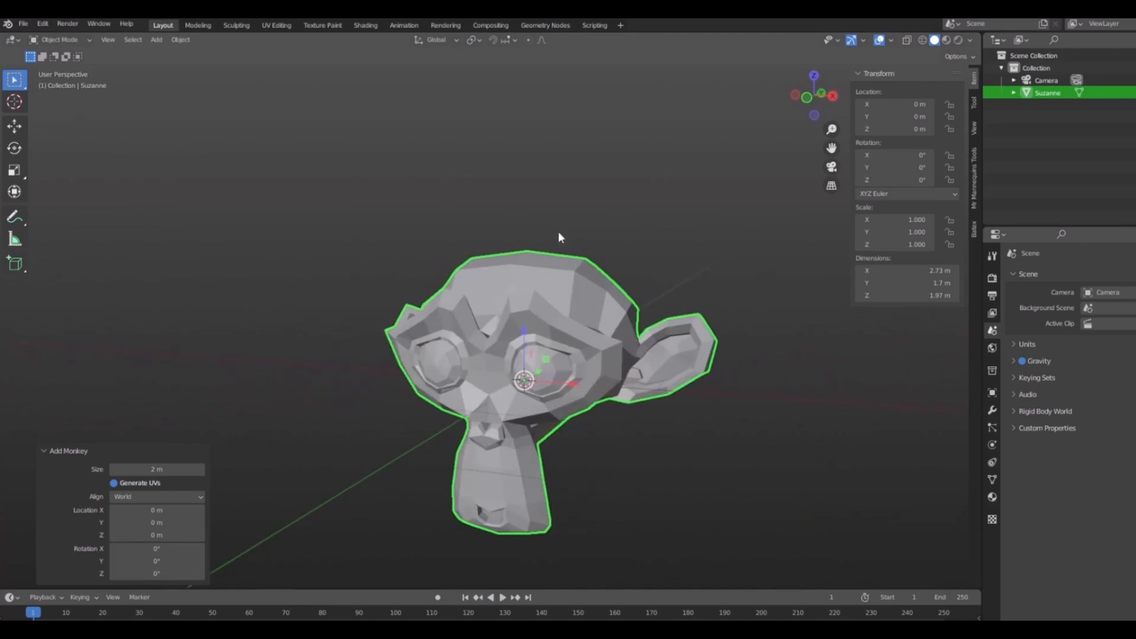
middle_click_drag(650, 337, 670, 361)
middle_click_drag(472, 296, 594, 307)
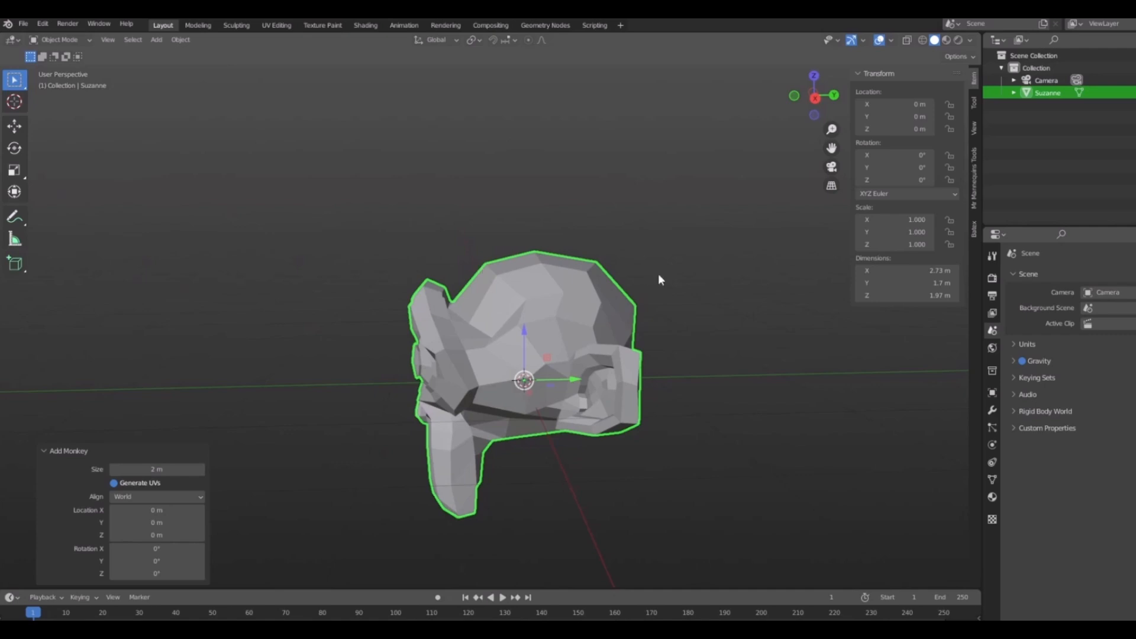
middle_click_drag(458, 372, 678, 334)
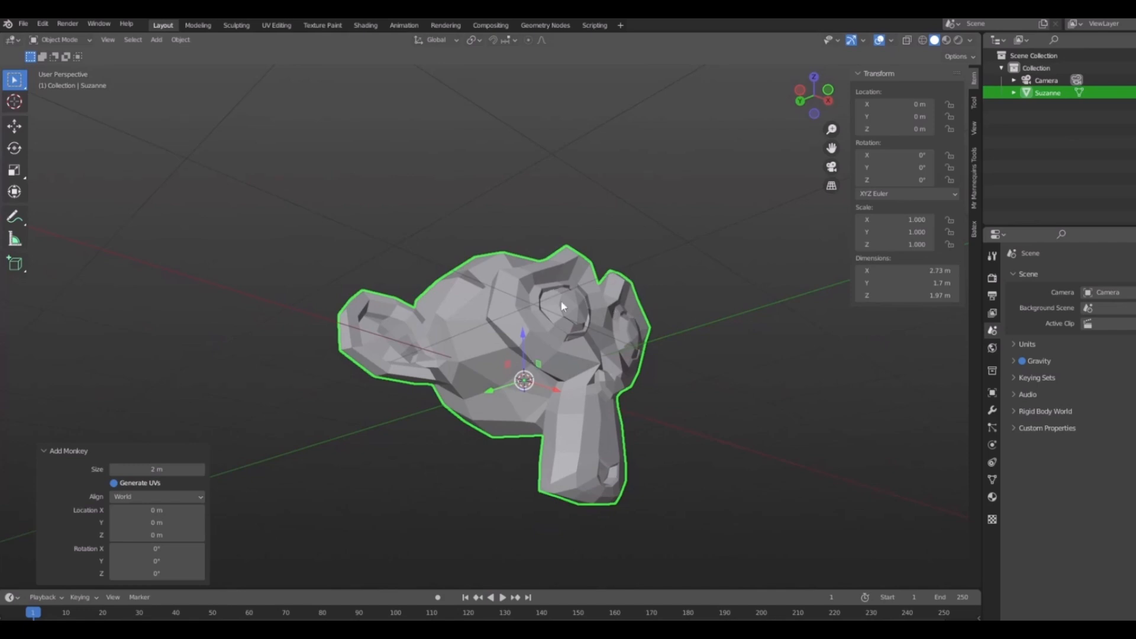
middle_click_drag(504, 289, 629, 256)
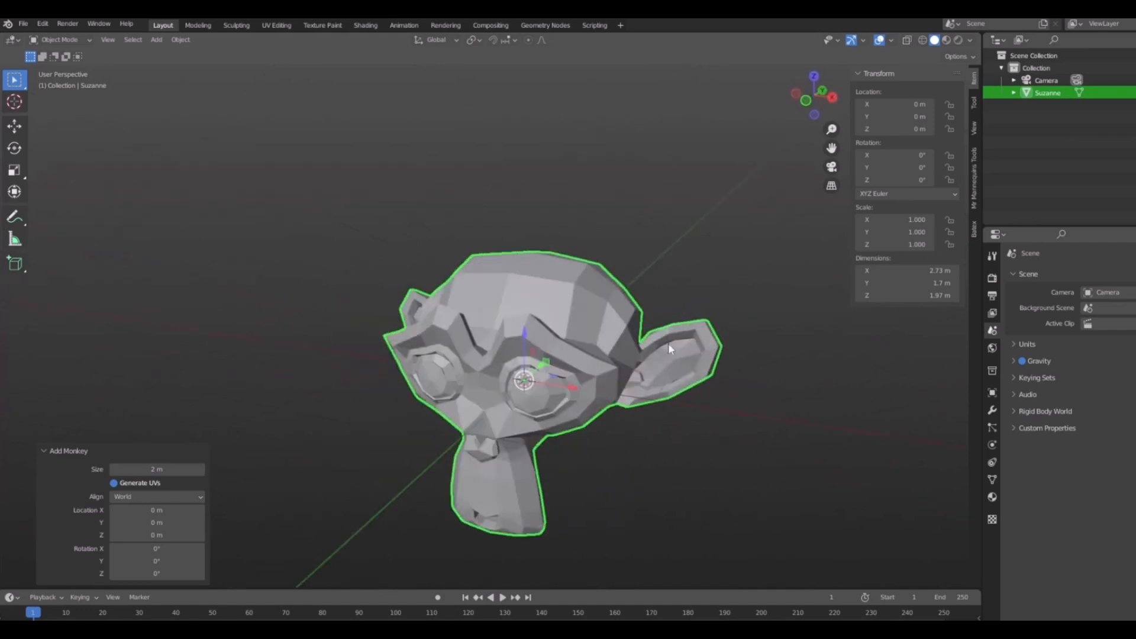
middle_click_drag(668, 343, 671, 395)
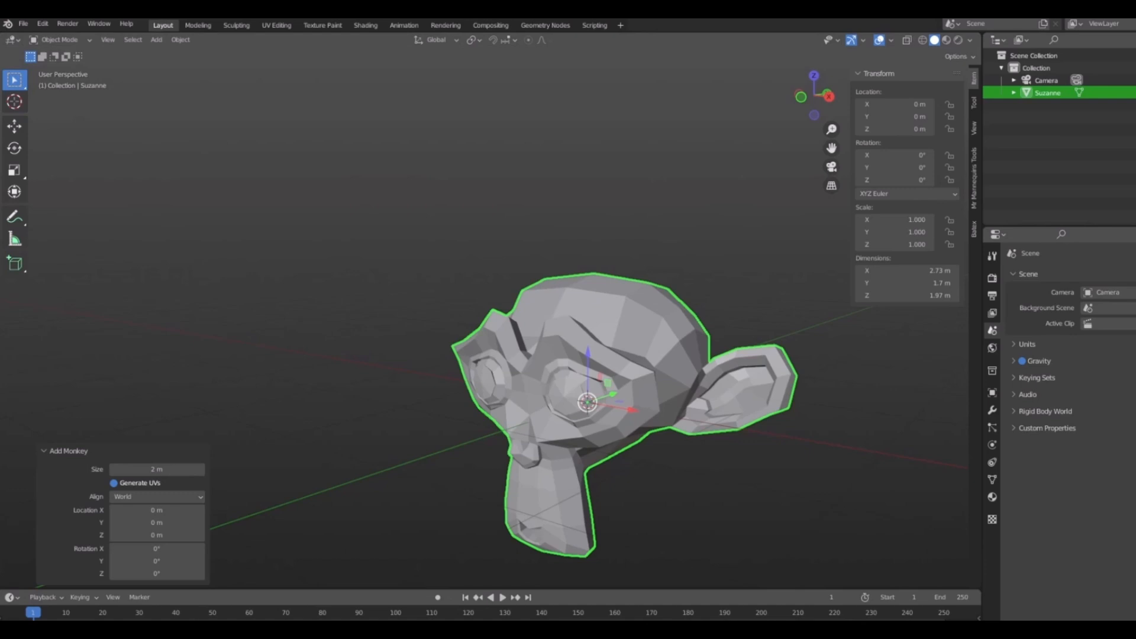
middle_click_drag(532, 379, 651, 408)
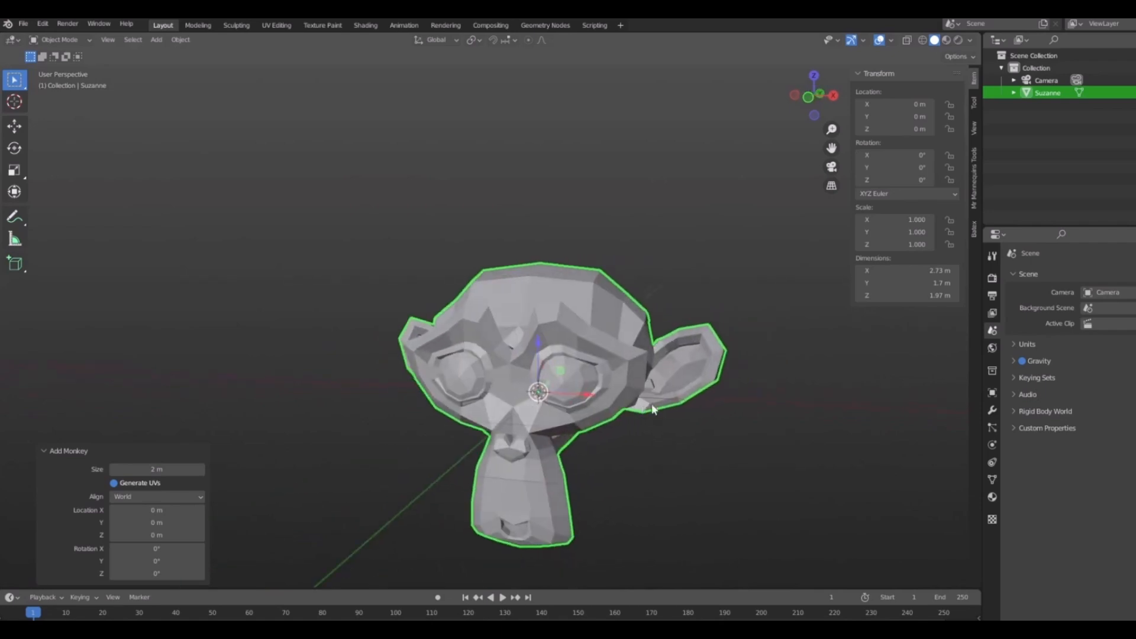
- Deselect the monkey head and add a cone mesh with the default settings at the origin
left_click(699, 300)
middle_click_drag(699, 301, 751, 293)
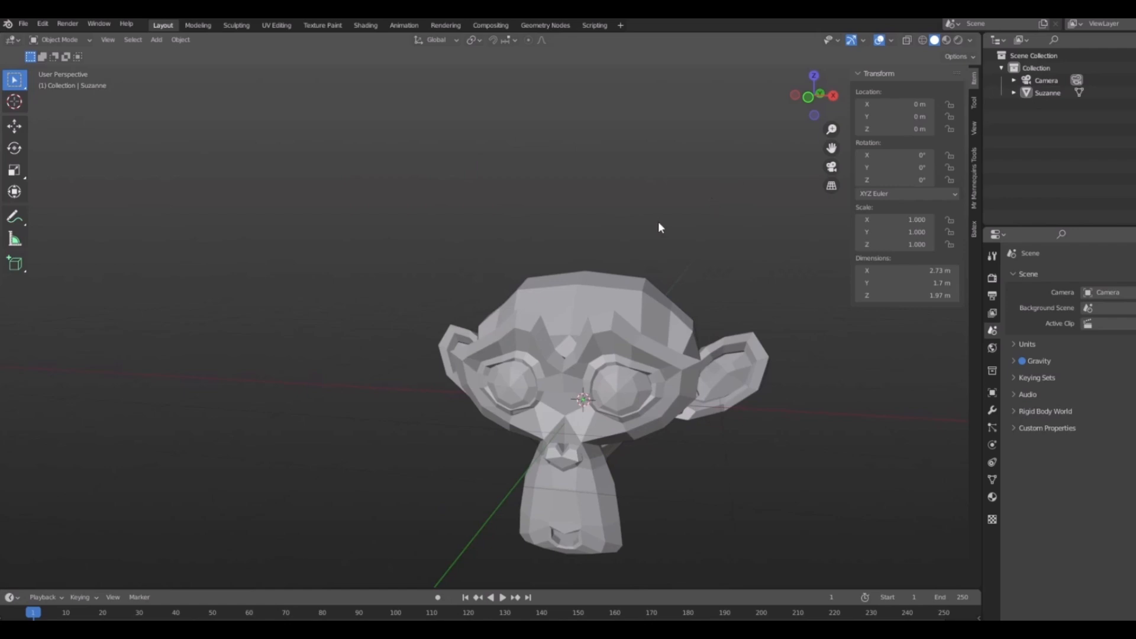
key("shift+a")
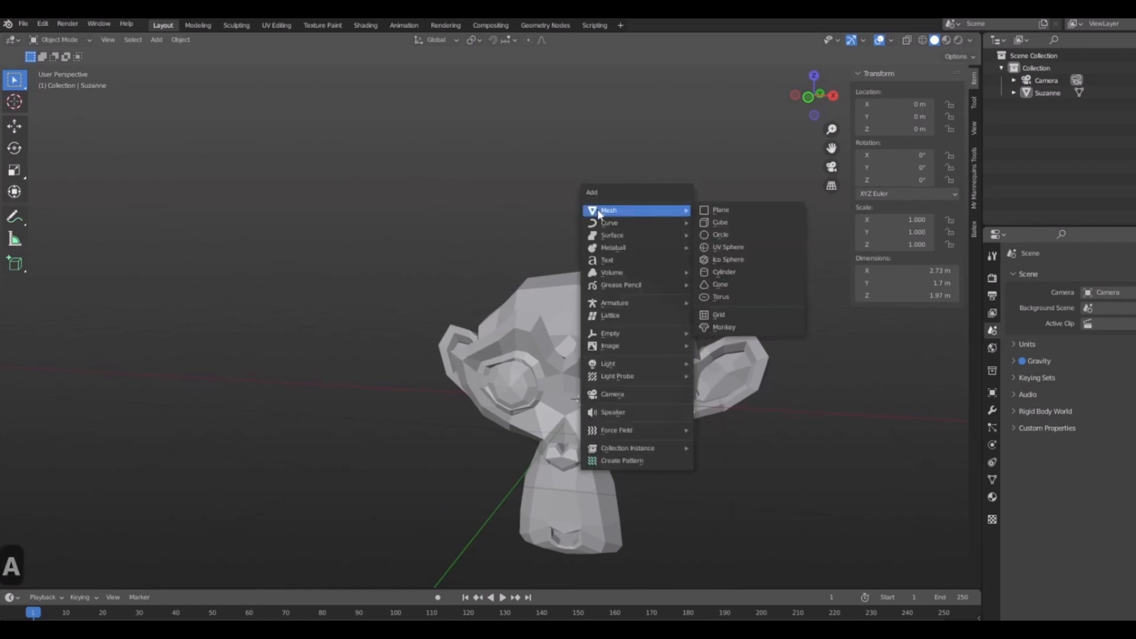
left_click(738, 284)
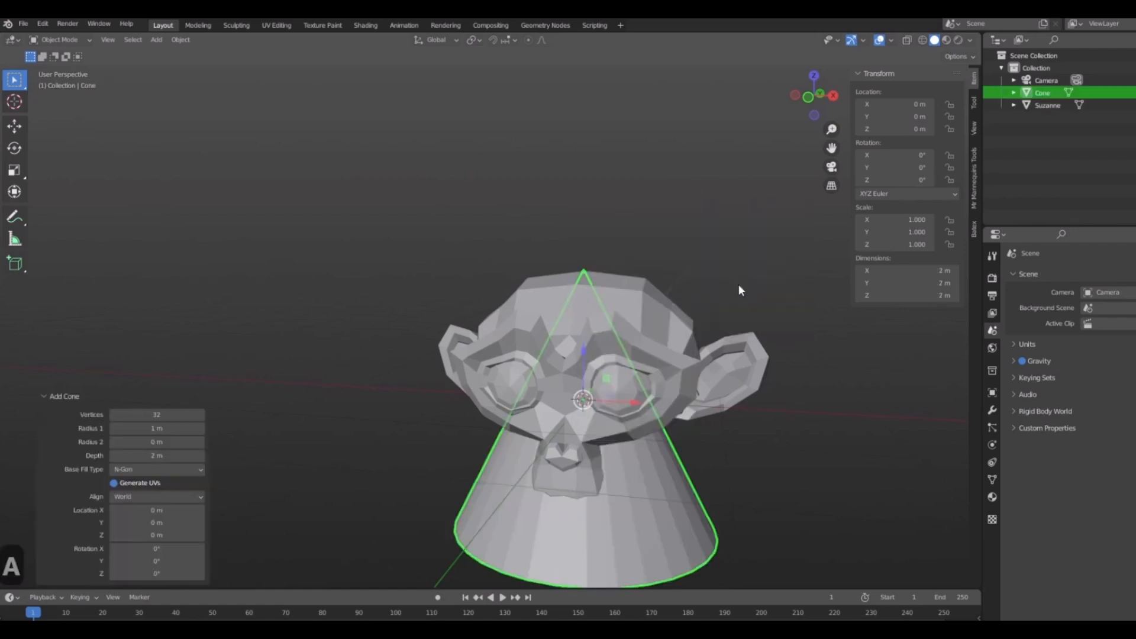
- Move the cone up along the Z axis by about 1.4 m so it sits on the monkey's head
middle_click_drag(916, 456, 819, 491)
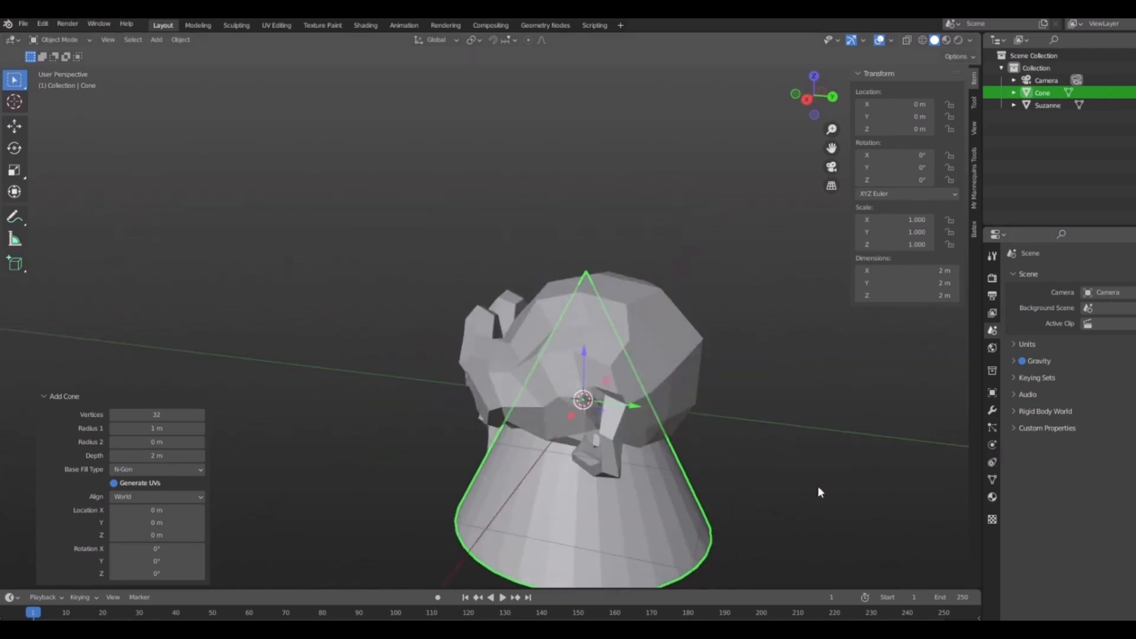
middle_click_drag(701, 444, 744, 398, "shift")
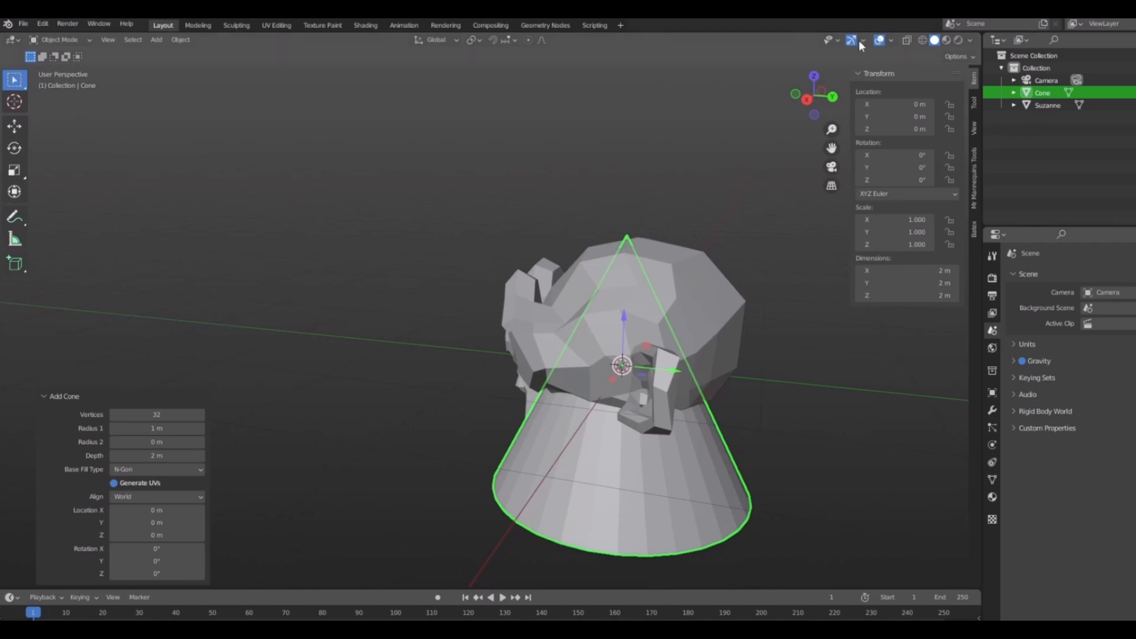
middle_click_drag(635, 325, 700, 311)
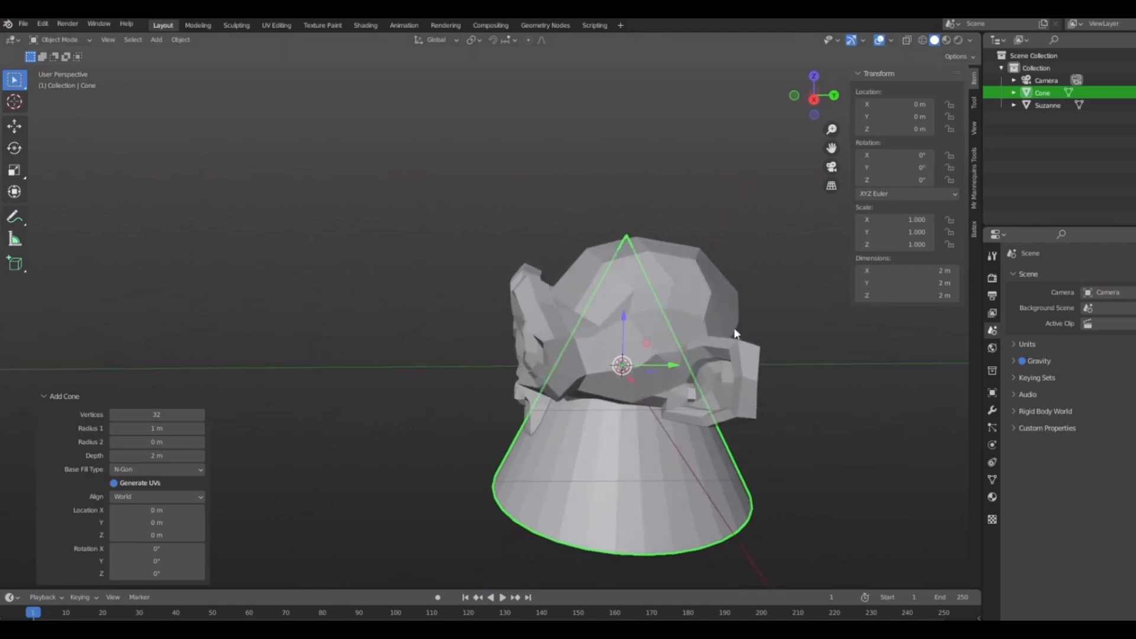
middle_click_drag(647, 226, 580, 265, "shift")
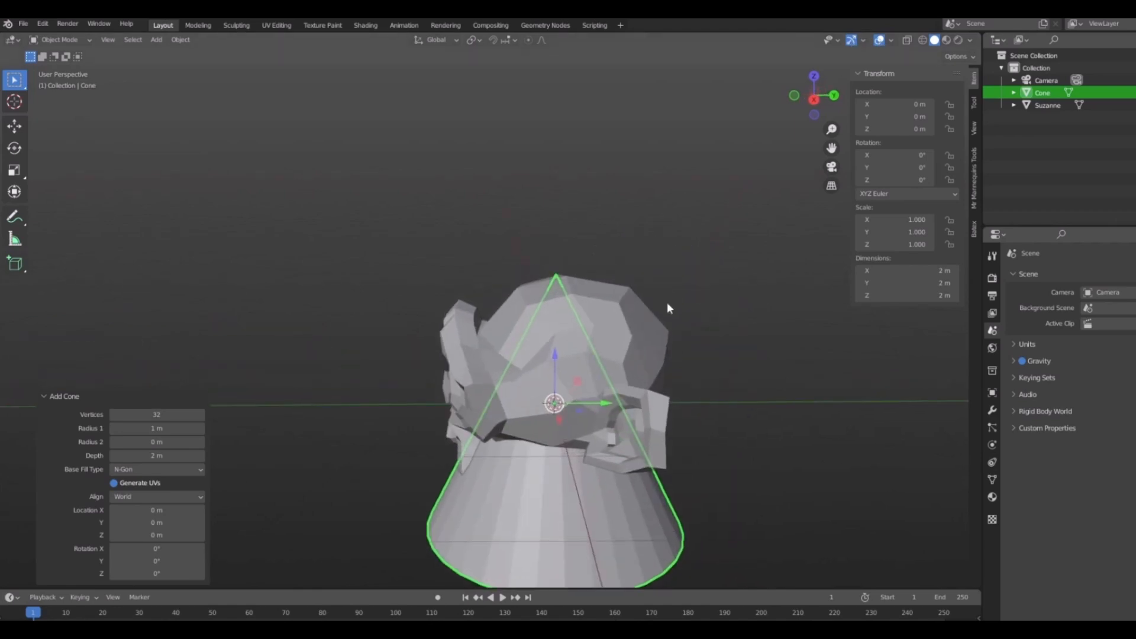
mouse_move(740, 375)
middle_mouse_down()
mouse_move(669, 396)
mouse_move(720, 416)
mouse_move(712, 427)
mouse_move(694, 421)
mouse_move(744, 424)
mouse_move(717, 427)
middle_mouse_up()
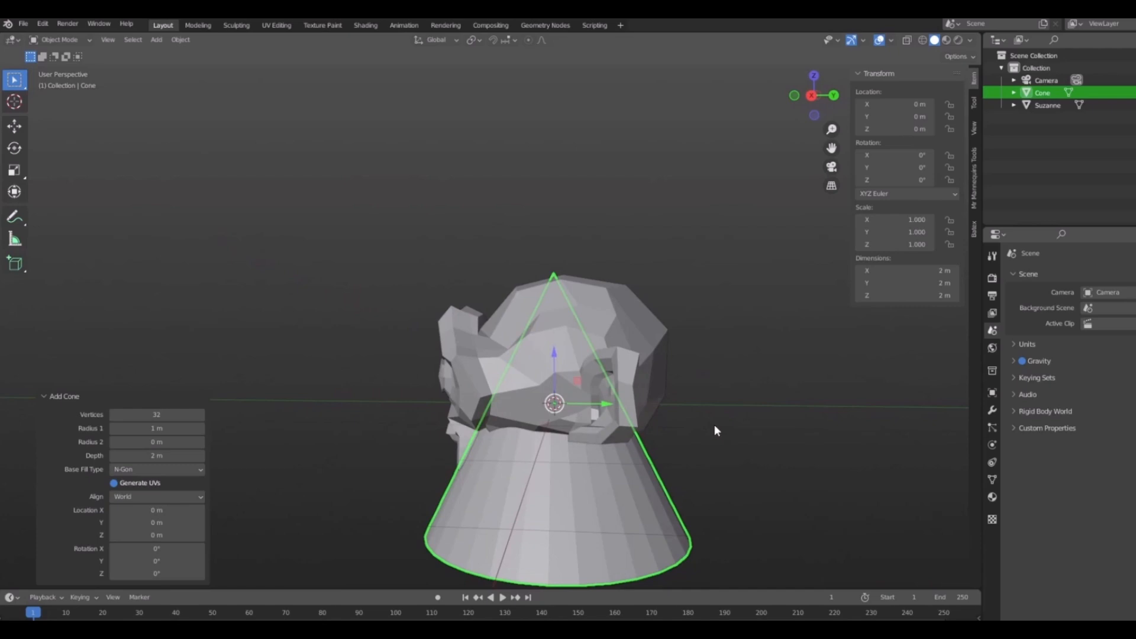
key("g")
key("z")
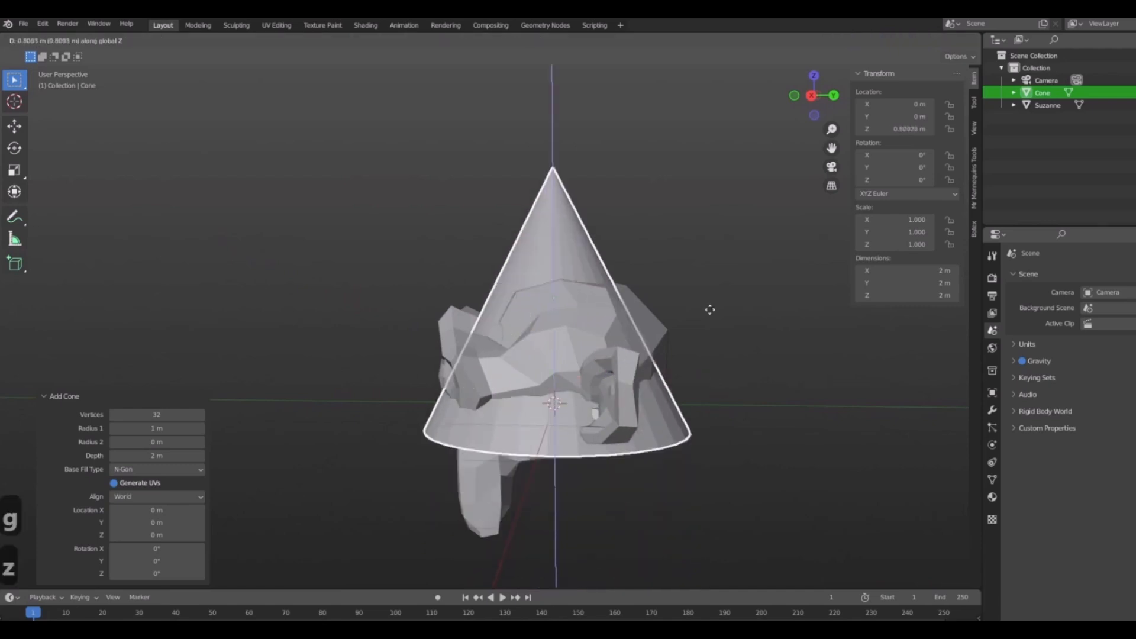
left_click(715, 243)
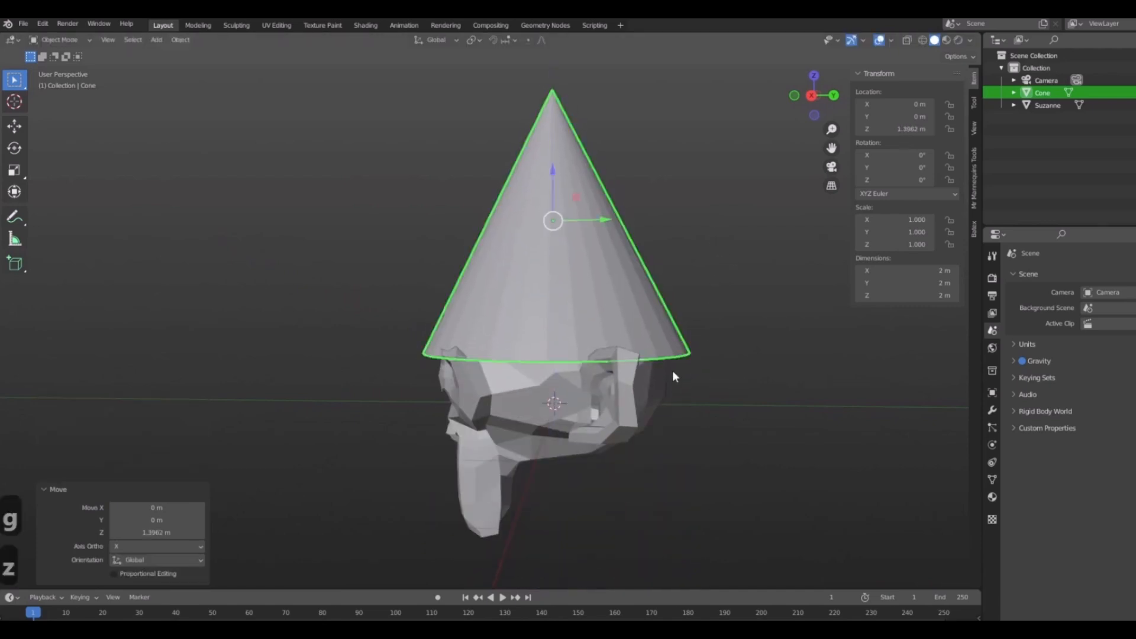
- Switch to the right orthographic view and frame both the cone and the monkey head
mouse_move(673, 371)
middle_mouse_down()
mouse_move(691, 357)
mouse_move(677, 361)
mouse_move(712, 376)
mouse_move(666, 382)
middle_mouse_up()
key("3")
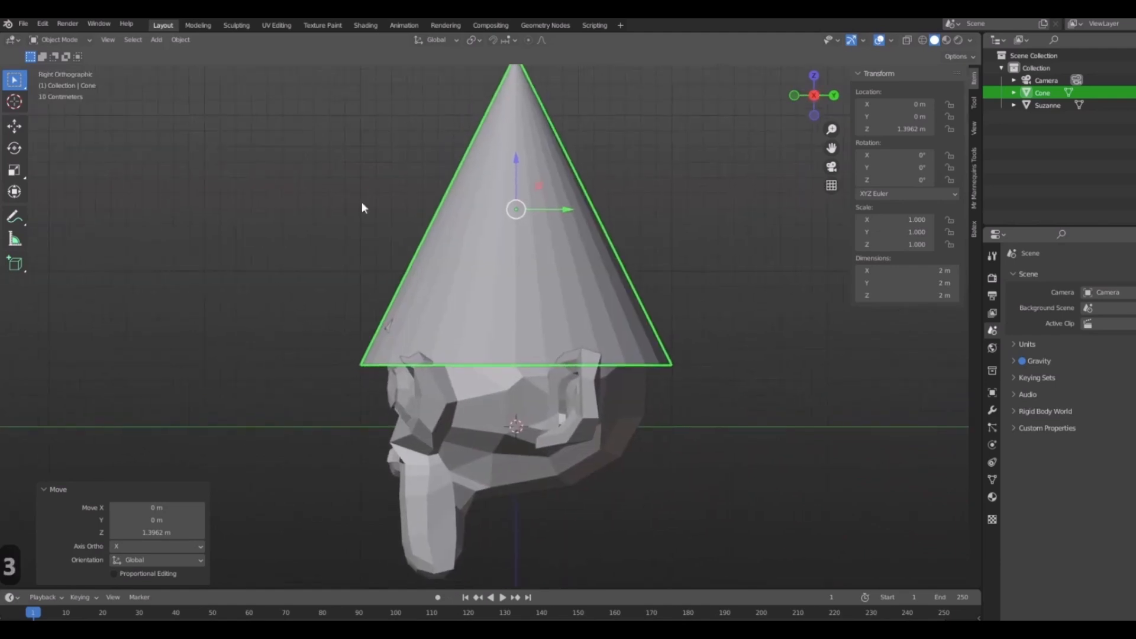
middle_click_drag(745, 452, 752, 479, "shift")
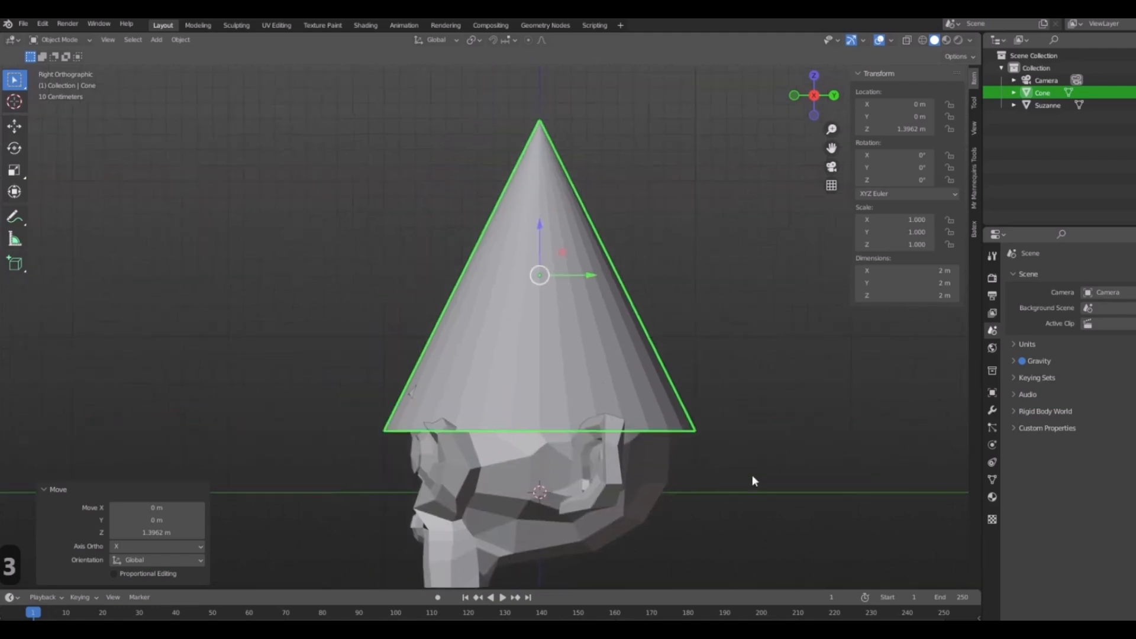
scroll(776, 370, "down", 2)
middle_click_drag(776, 371, 682, 357, "shift")
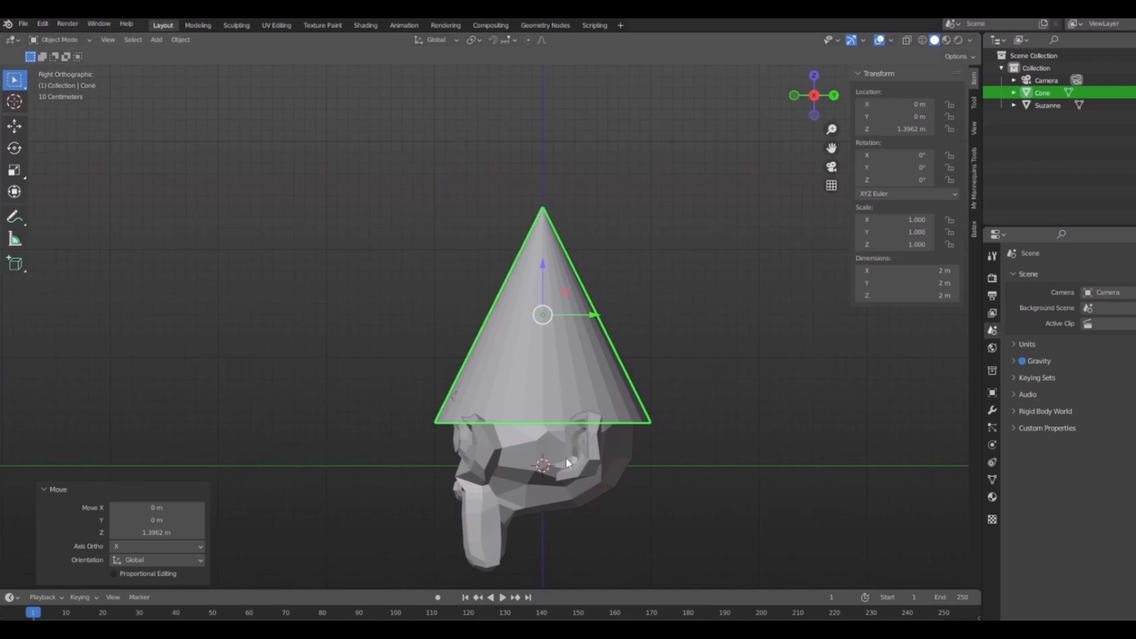
- Move the cone freely in the side view by about 1.29 m along Y and 0.72 m along Z, and check its position in perspective
key("g")
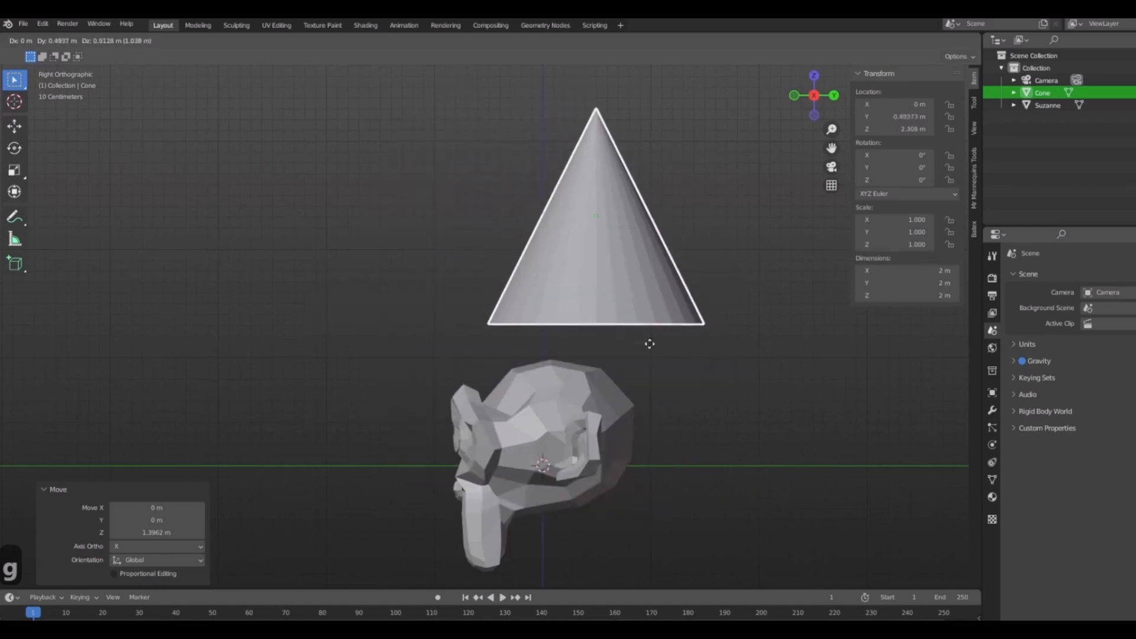
key("Escape")
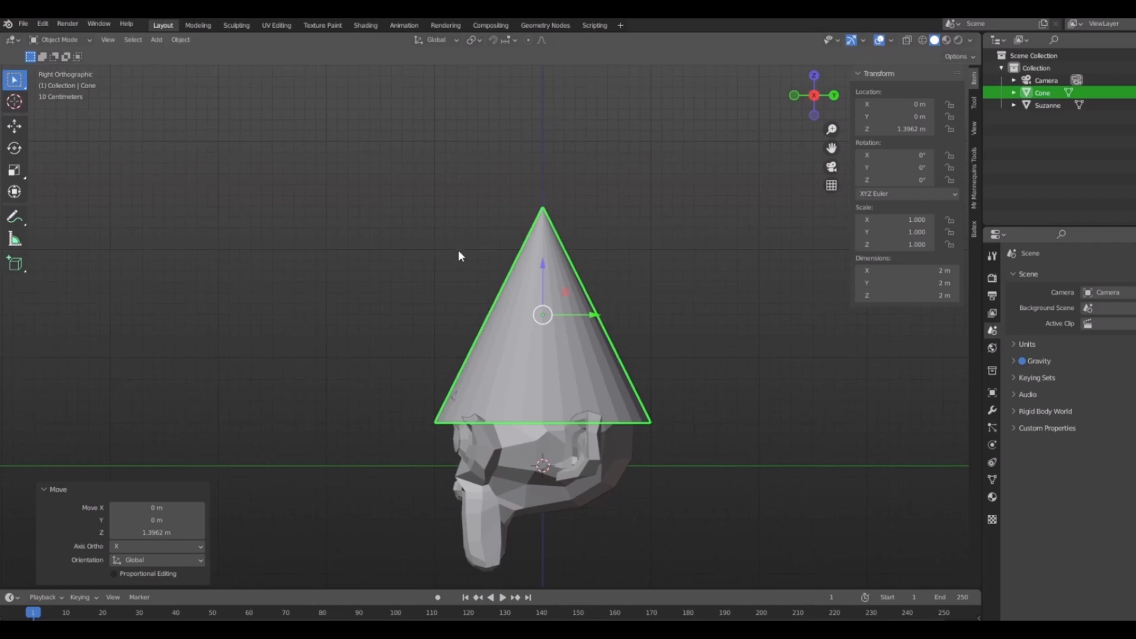
middle_click_drag(695, 414, 607, 361, "shift")
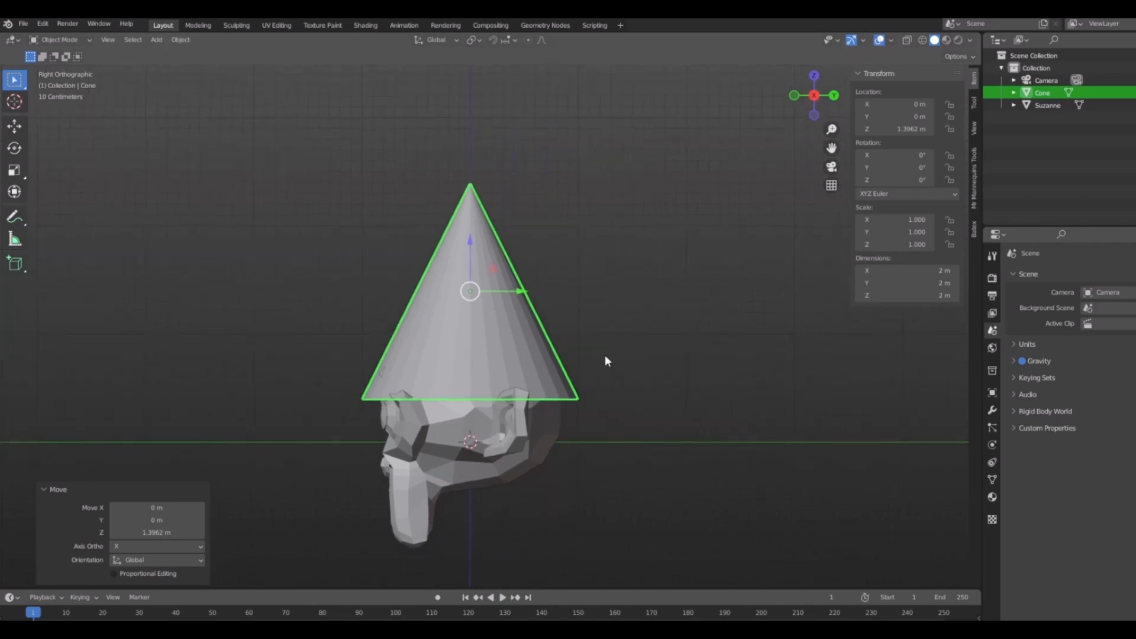
key("g")
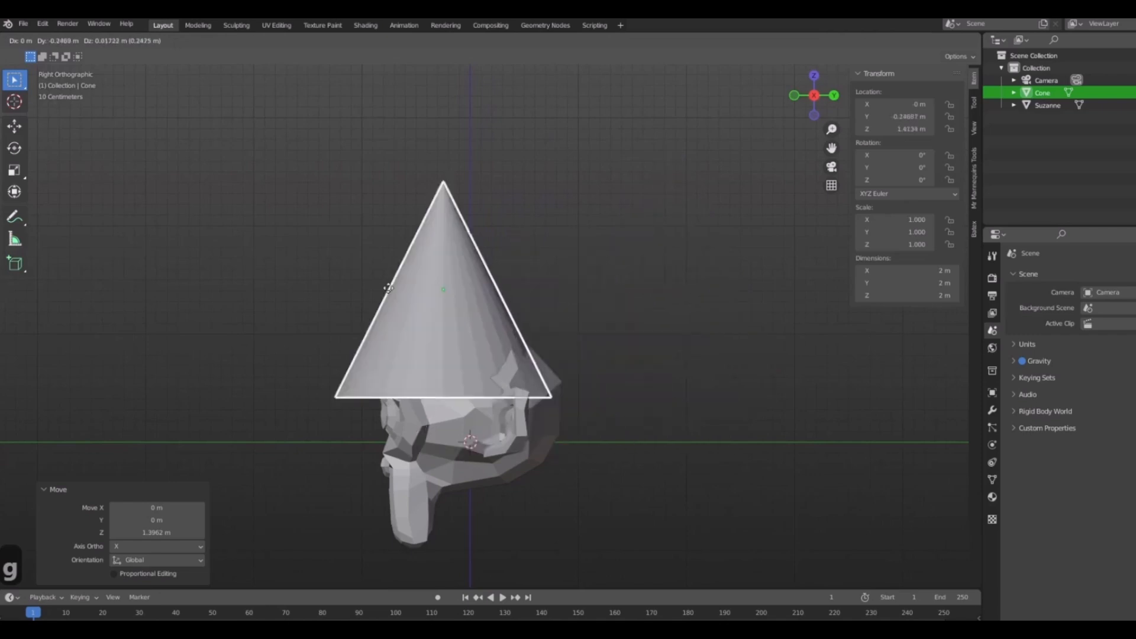
left_click(561, 234)
scroll(463, 375, "down", 3)
middle_click_drag(464, 375, 622, 402)
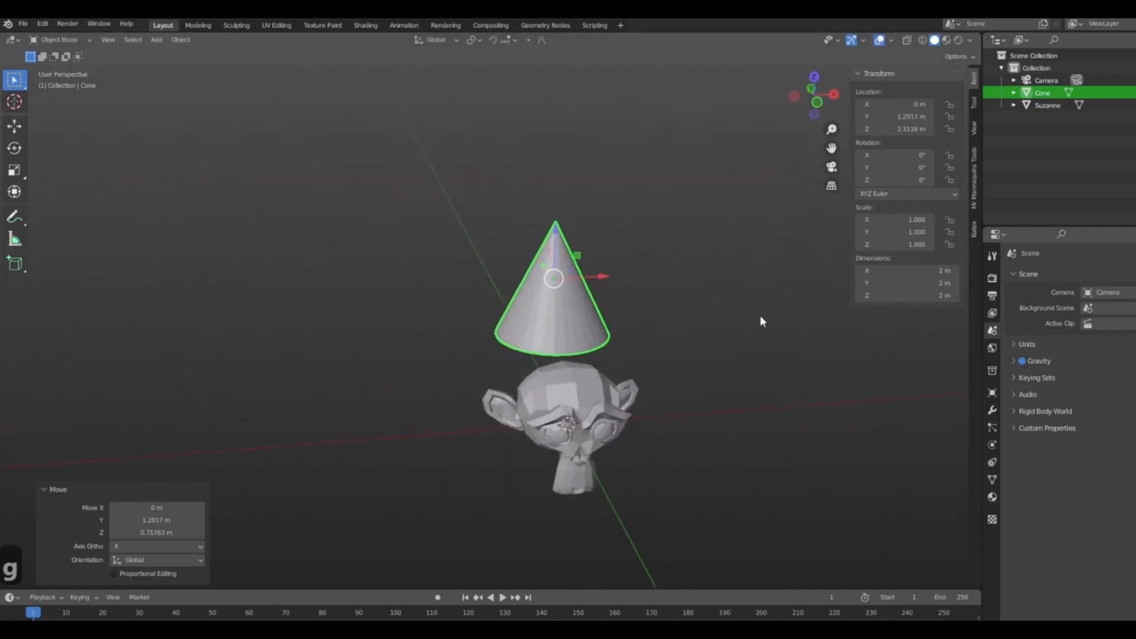
middle_click_drag(641, 335, 647, 399)
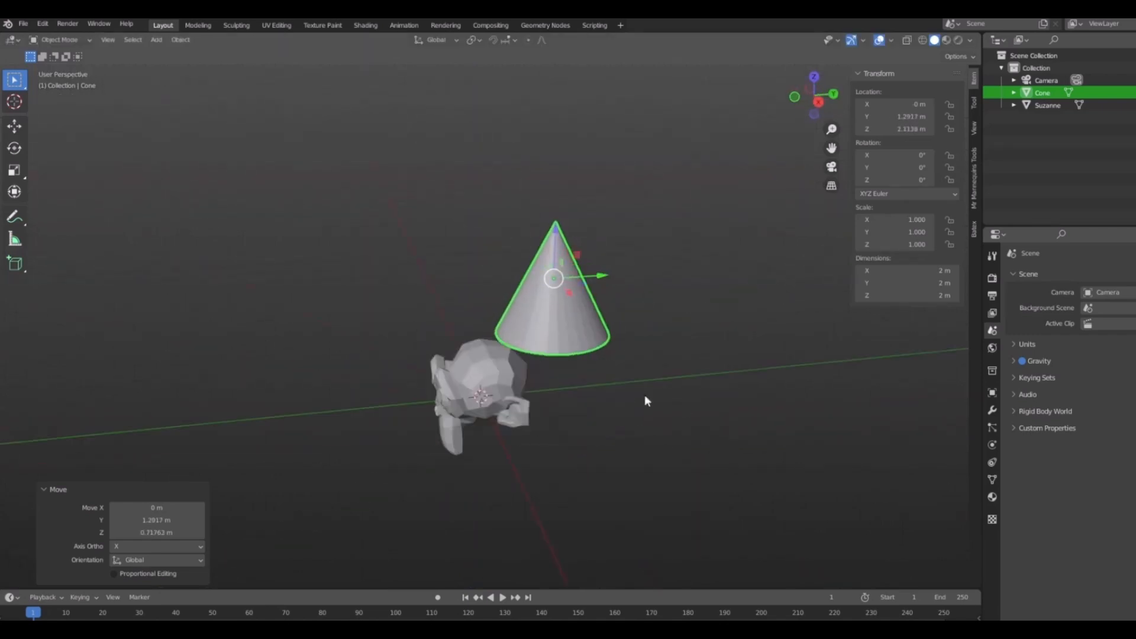
- Switch to the right orthographic view and hide the viewport gizmos
middle_click_drag(741, 358, 573, 466)
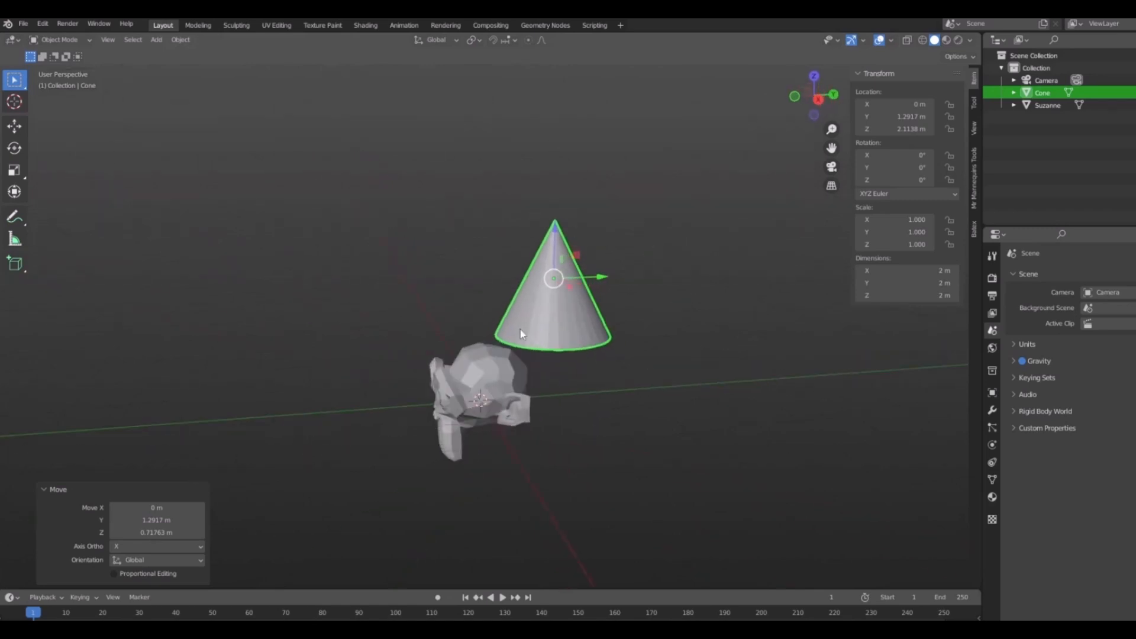
key("KP_3")
scroll(583, 312, "up", 5)
middle_click_drag(506, 291, 652, 270, "shift")
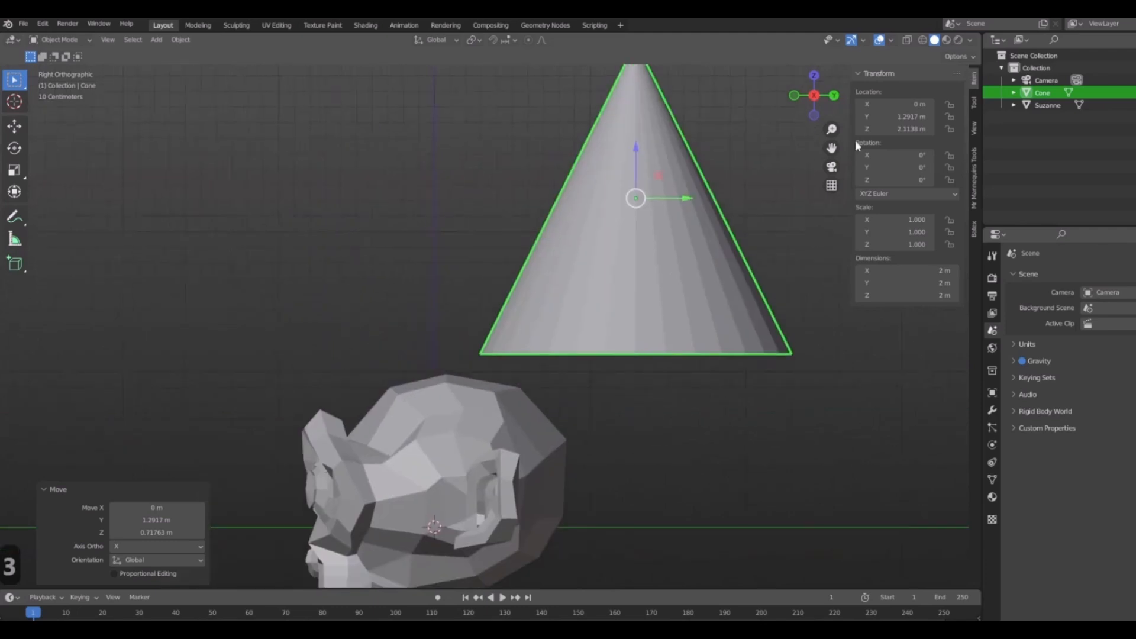
left_click(851, 39)
middle_click_drag(521, 264, 646, 270, "shift")
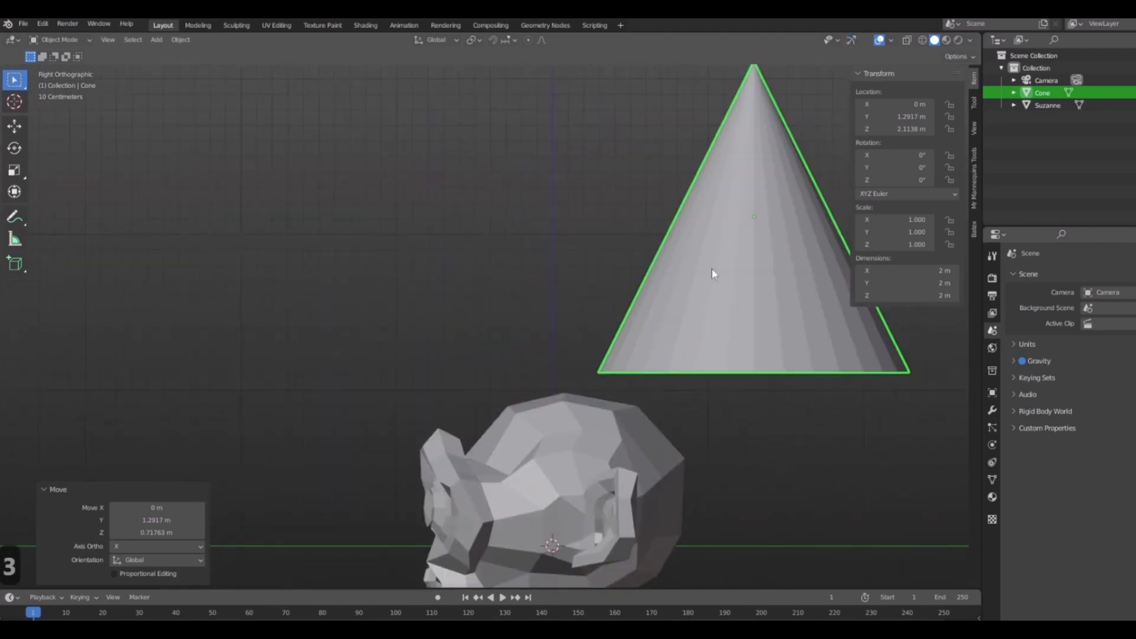
- Move the cone back onto the monkey's head, tilted about -23.6° around X, ending near Y 0.62 m and Z 1.43 m
key("g")
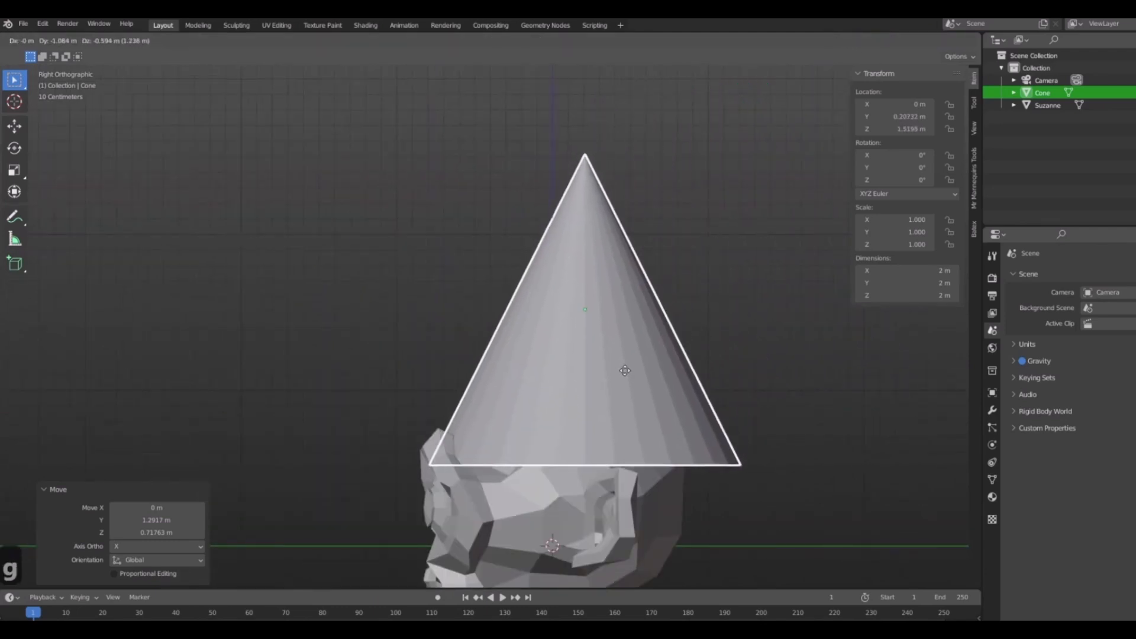
left_click(626, 374)
key("r")
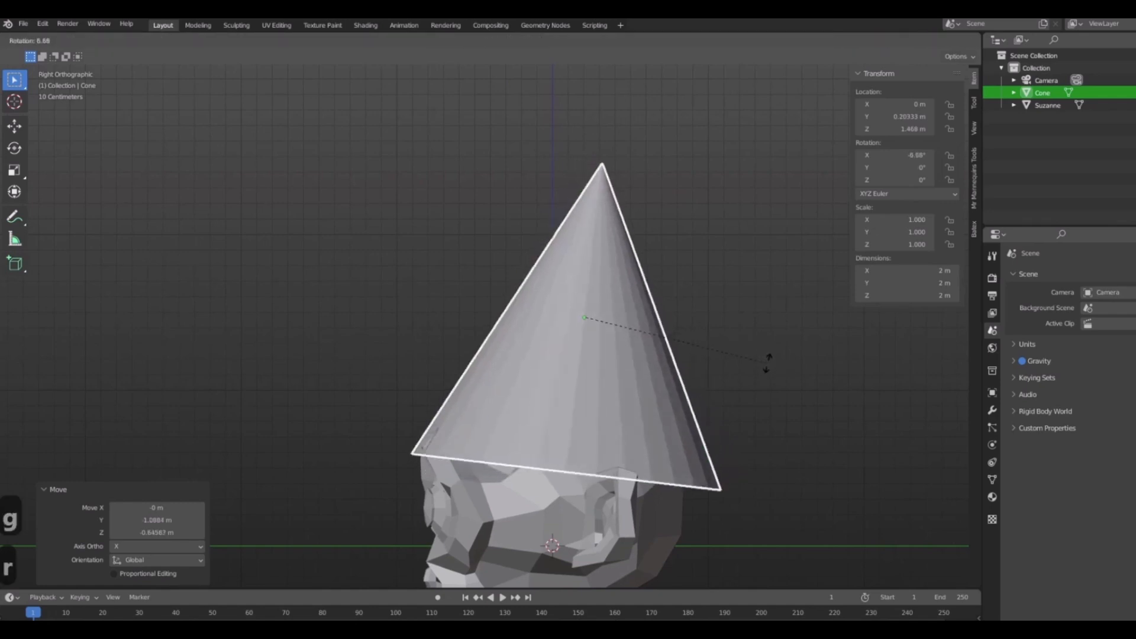
left_click(644, 390)
key("g")
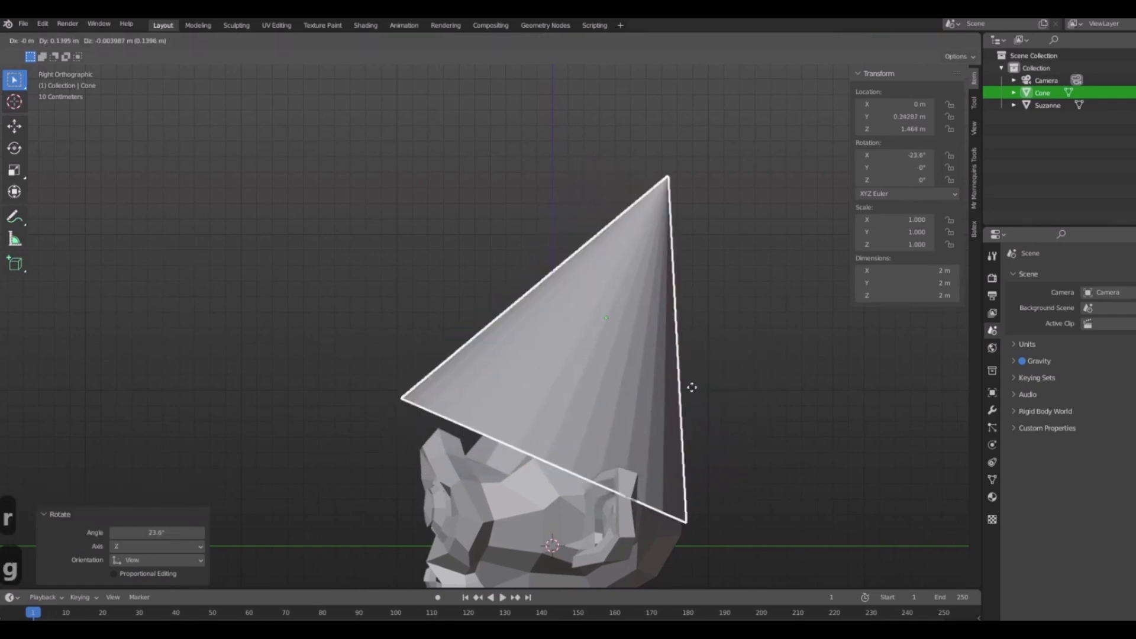
left_click(722, 393)
- Scale the cone down to about 0.78 and lower it by about 0.13 m so it fits the monkey's head
middle_click_drag(861, 528, 792, 453)
key("s")
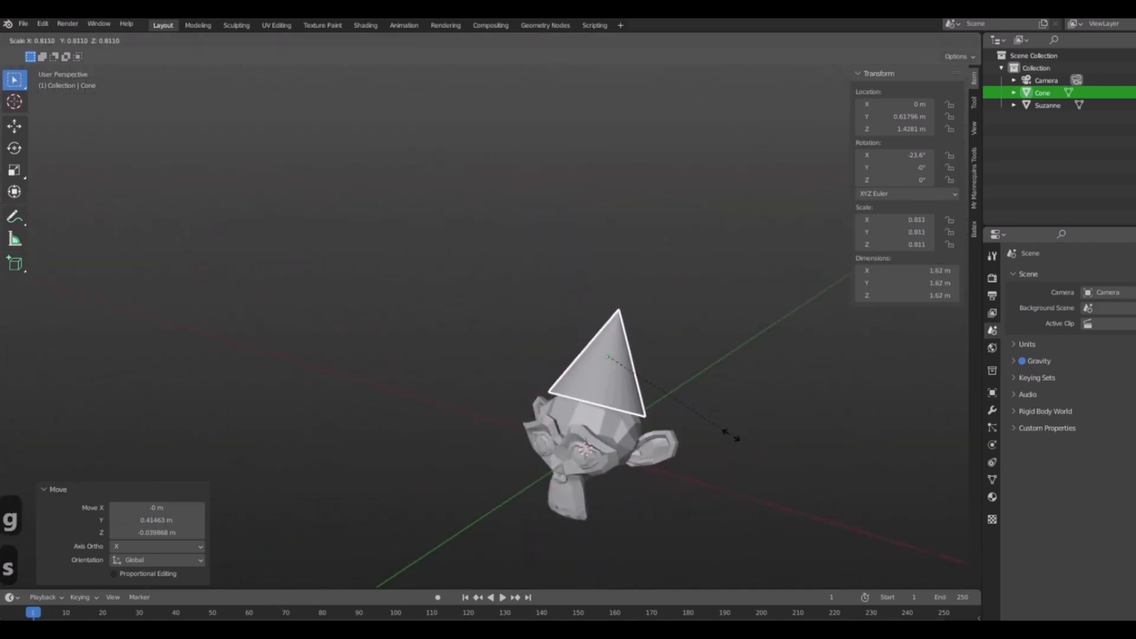
left_click(736, 423)
middle_click_drag(738, 415, 661, 410)
scroll(639, 391, "up", 4)
middle_click_drag(614, 379, 698, 450)
key("g")
left_click(719, 442)
- Centre the cone on the head near X 0 in the front orthographic view, deselect it and check the hat from several angles
key("KP_1")
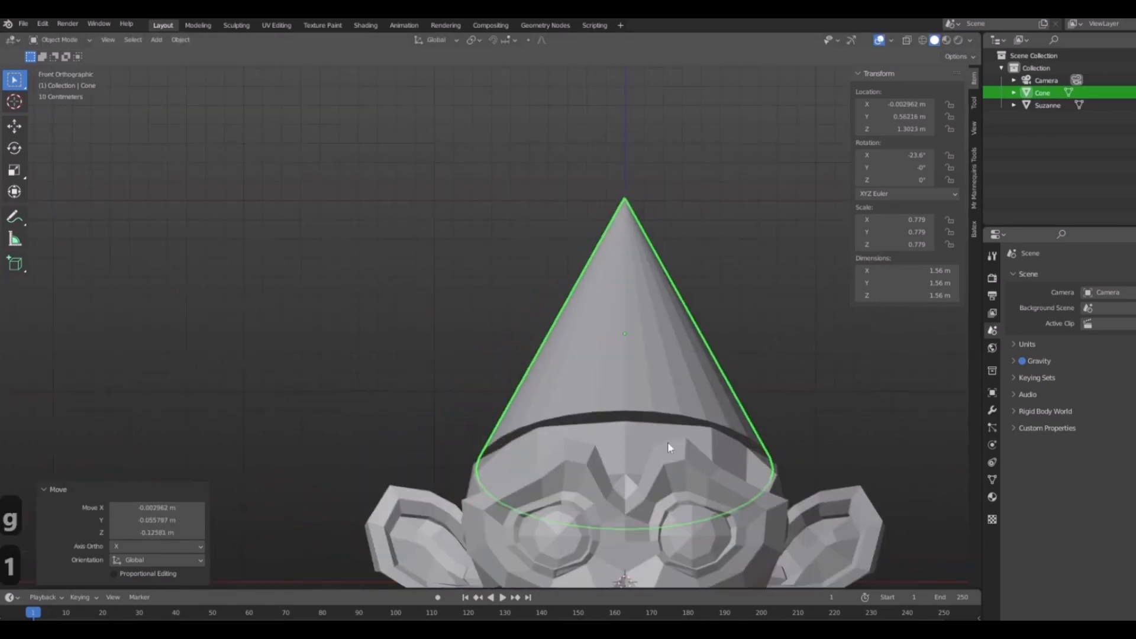
key("g")
left_click(761, 451)
scroll(734, 414, "down", 6)
left_click(723, 393)
middle_click_drag(723, 392, 629, 490)
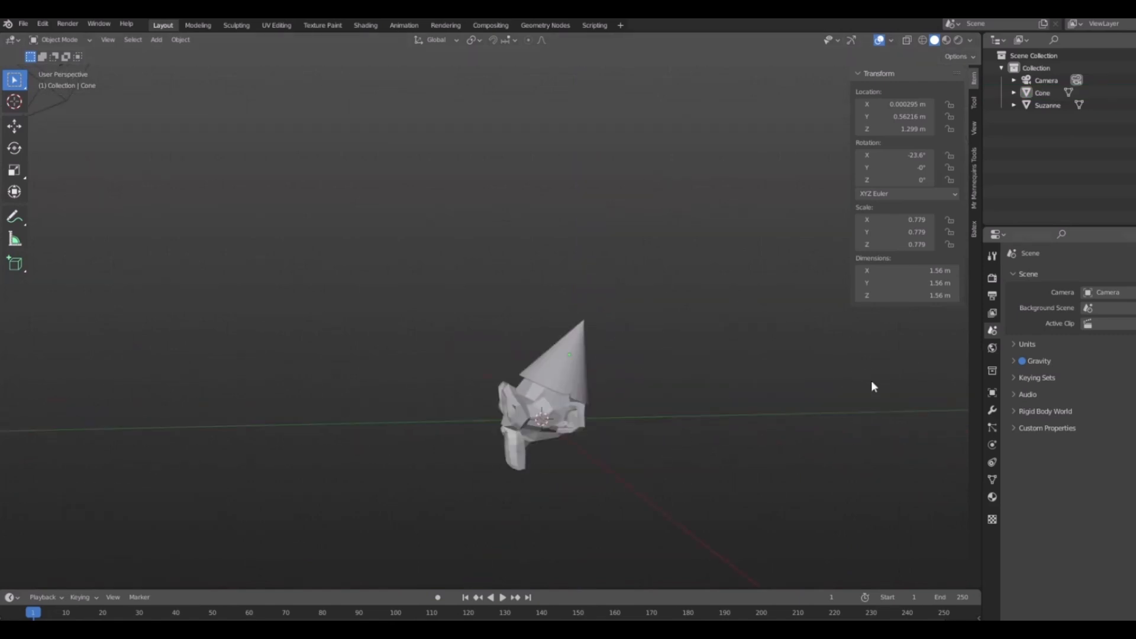
middle_click_drag(416, 350, 753, 345)
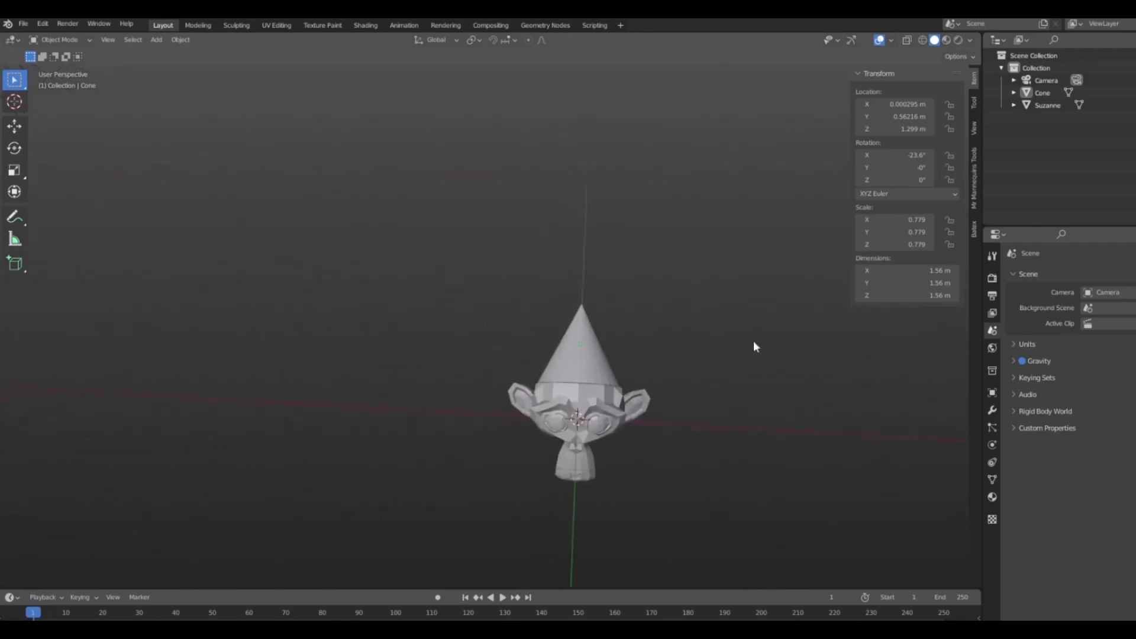
scroll(755, 355, "up", 5)
middle_click_drag(614, 296, 563, 286)
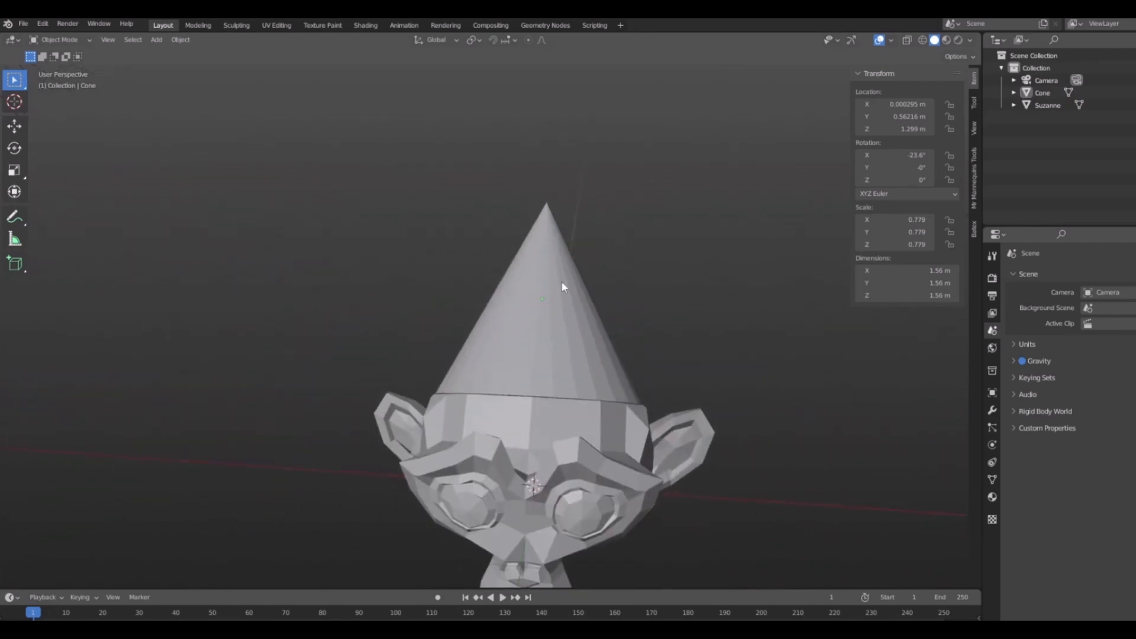
- Select the cone hat and look closely at the 3D cursor at the world origin
left_click(484, 308)
middle_click_drag(600, 493, 518, 370)
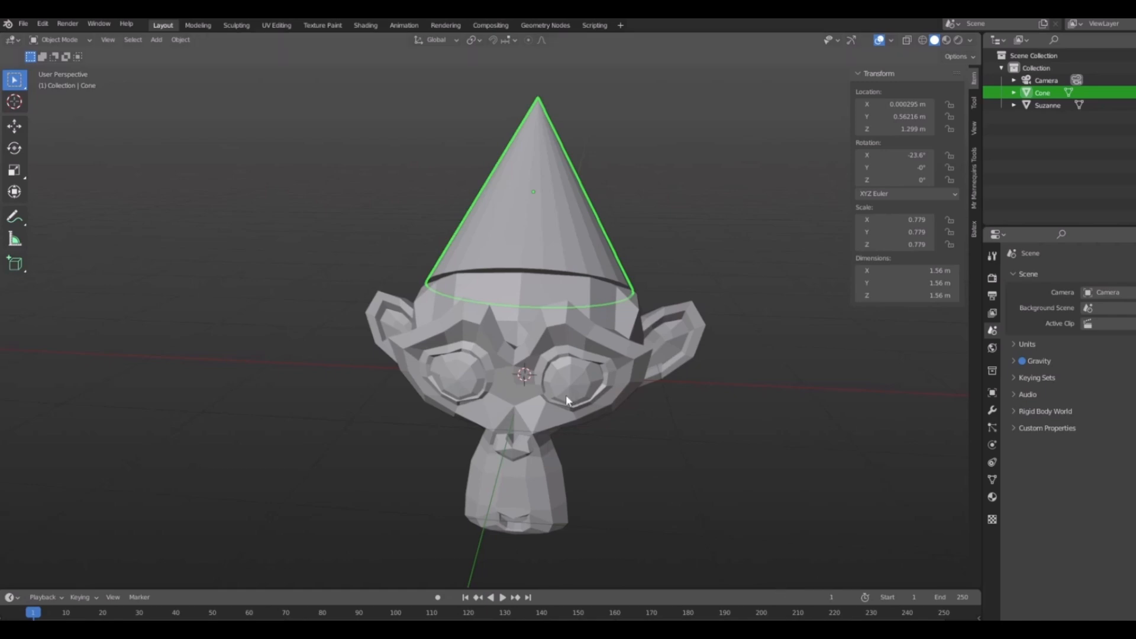
scroll(527, 395, "up", 5)
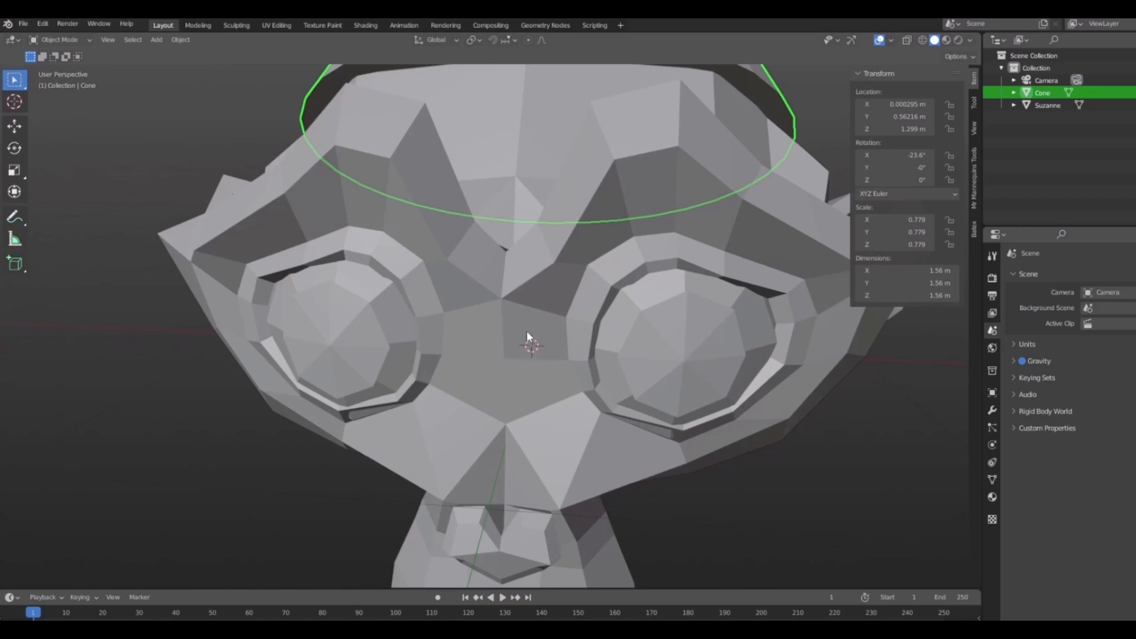
scroll(528, 362, "down", 5)
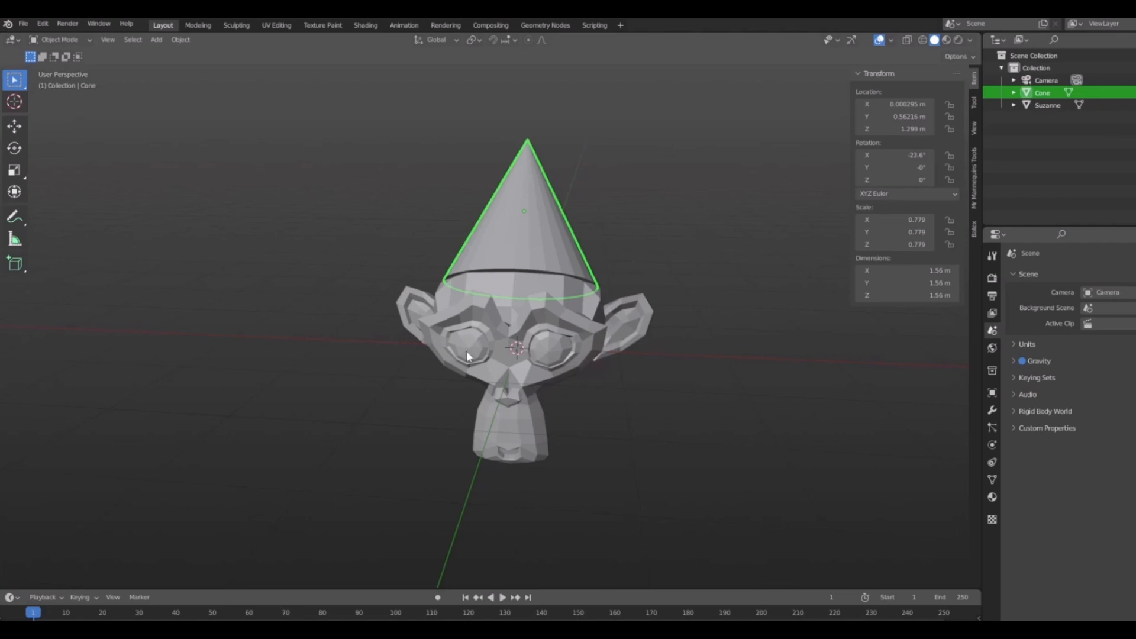
middle_click_drag(545, 378, 652, 429)
middle_click_drag(565, 445, 584, 402)
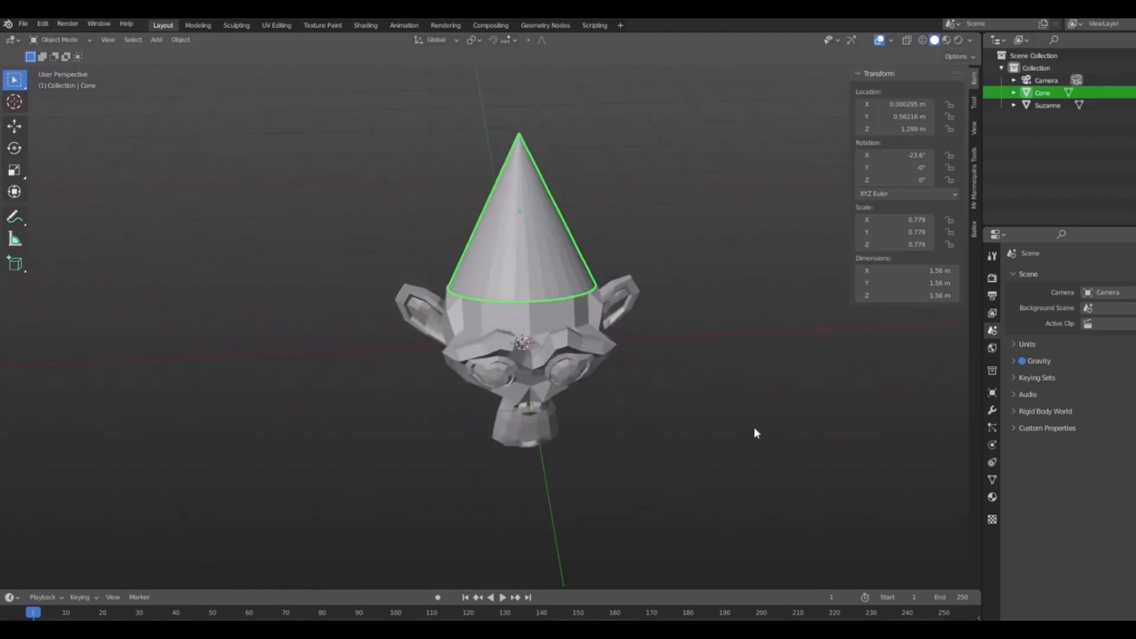
middle_click_drag(756, 437, 710, 395)
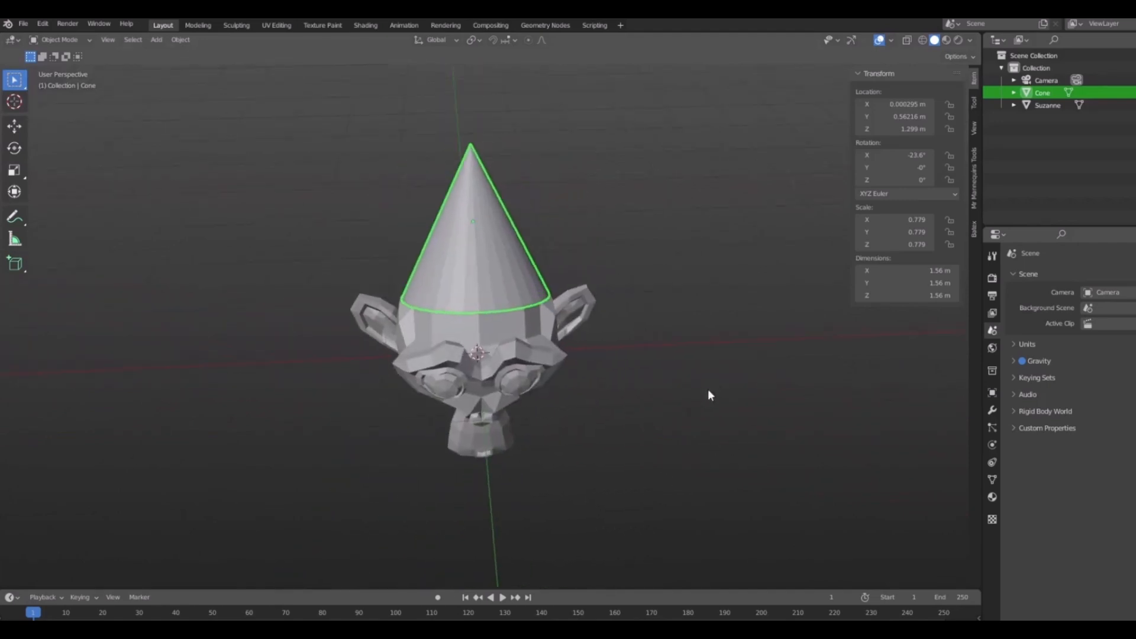
- Place the 3D cursor at several spots around the monkey head, ending beside it at about X 2.93 m, Y -0.13 m, Z 0.1 m
right_click(749, 341, "shift")
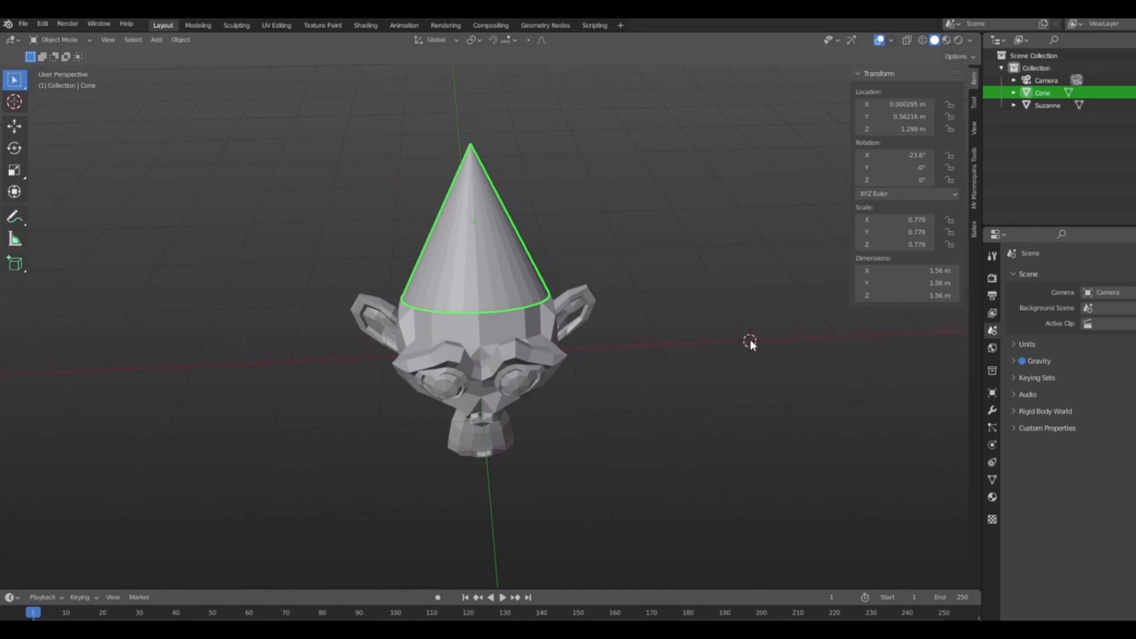
right_click(186, 367, "shift")
right_click(250, 519, "shift")
right_click(490, 507, "shift")
right_click(832, 487, "shift")
right_click(690, 243, "shift")
right_click(757, 343, "shift")
right_click(752, 342, "shift")
- Add a second cone mesh with the default settings at the 3D cursor beside the monkey head
middle_click_drag(740, 327, 660, 390)
key("shift+a")
mouse_move(655, 385)
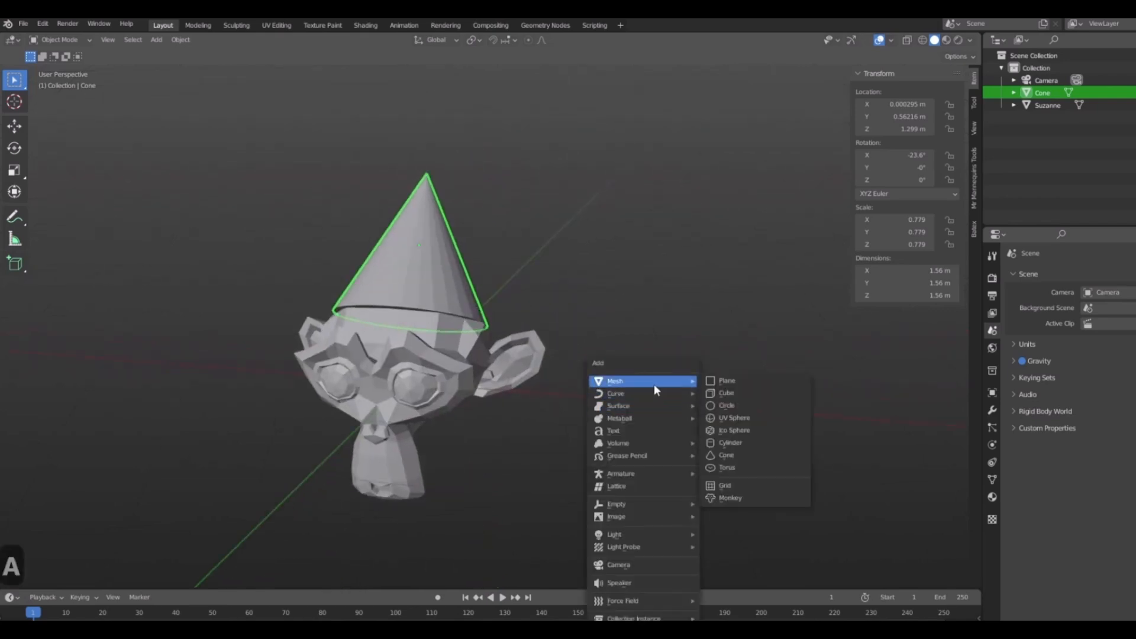
left_click(754, 445)
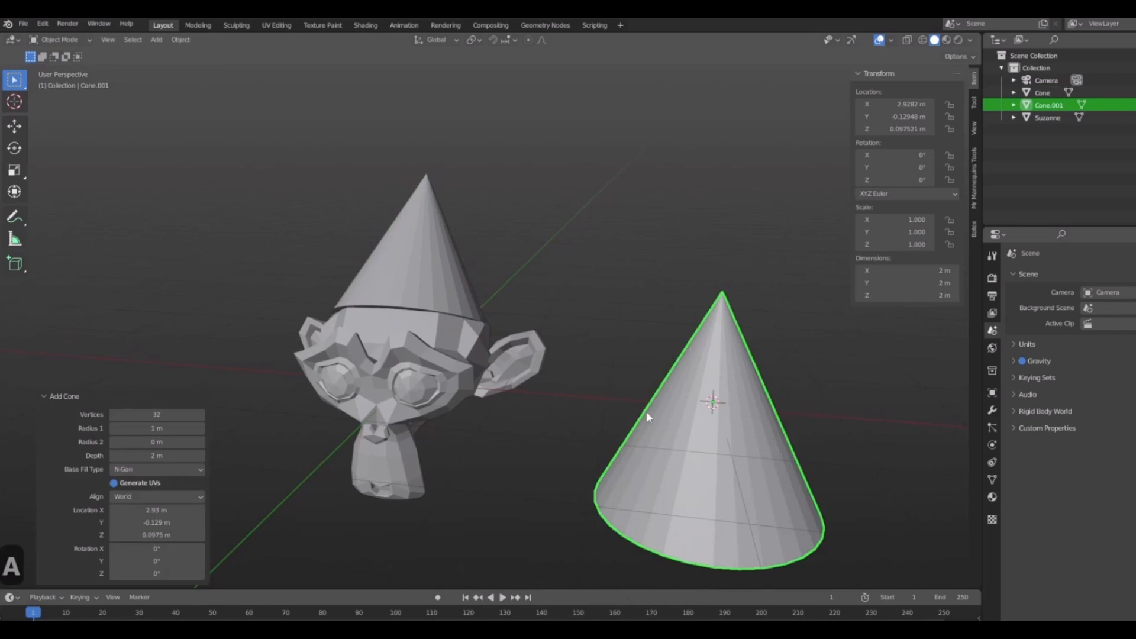
middle_click_drag(794, 392, 741, 436)
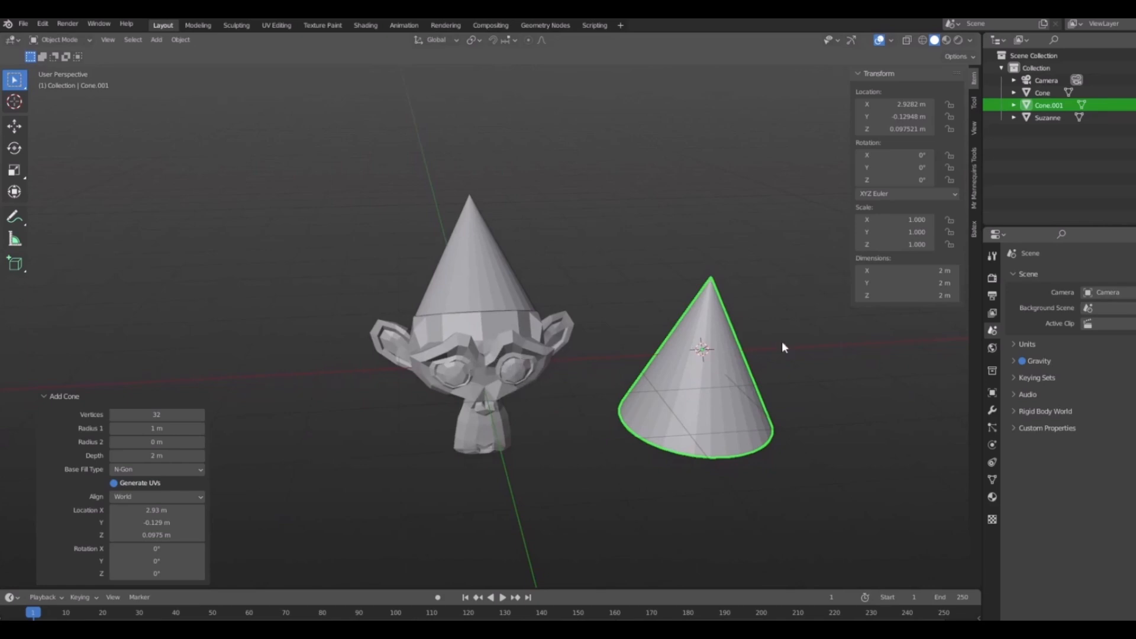
middle_click_drag(781, 345, 827, 338)
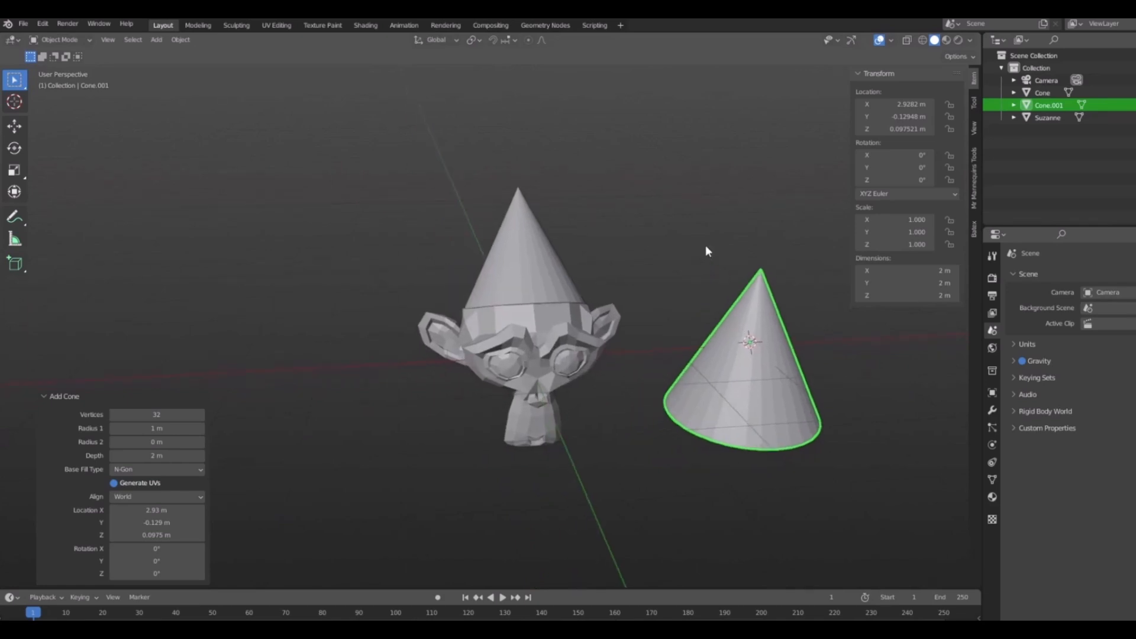
- Reset the 3D cursor to the world origin and compare its position with the second cone
scroll(705, 245, "down", 5)
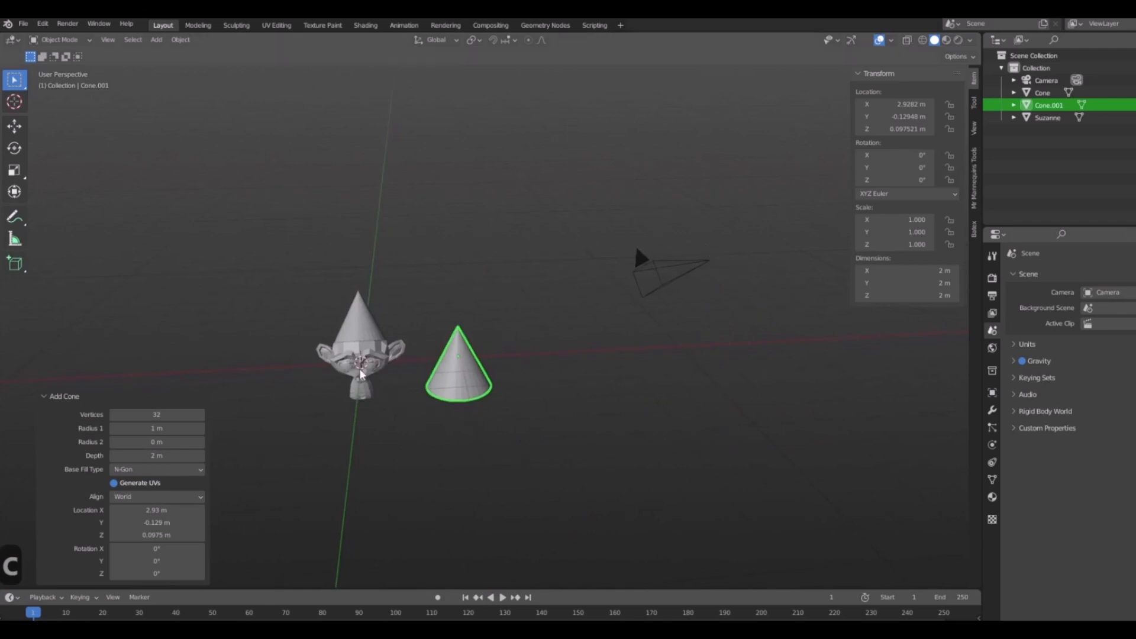
middle_click_drag(515, 340, 801, 253)
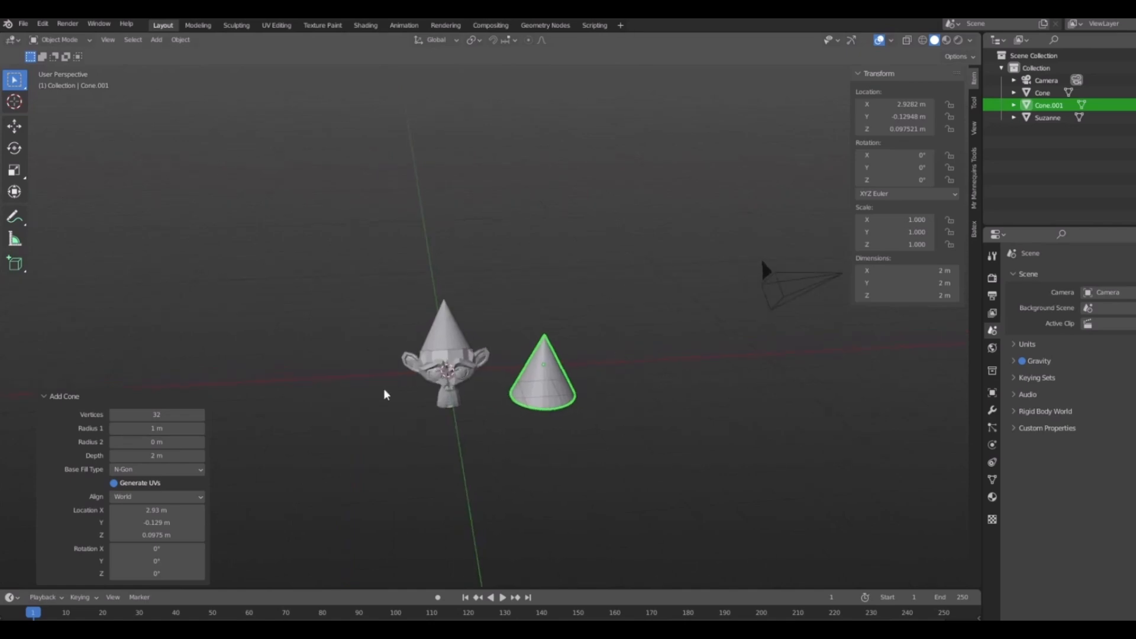
scroll(521, 302, "up", 3)
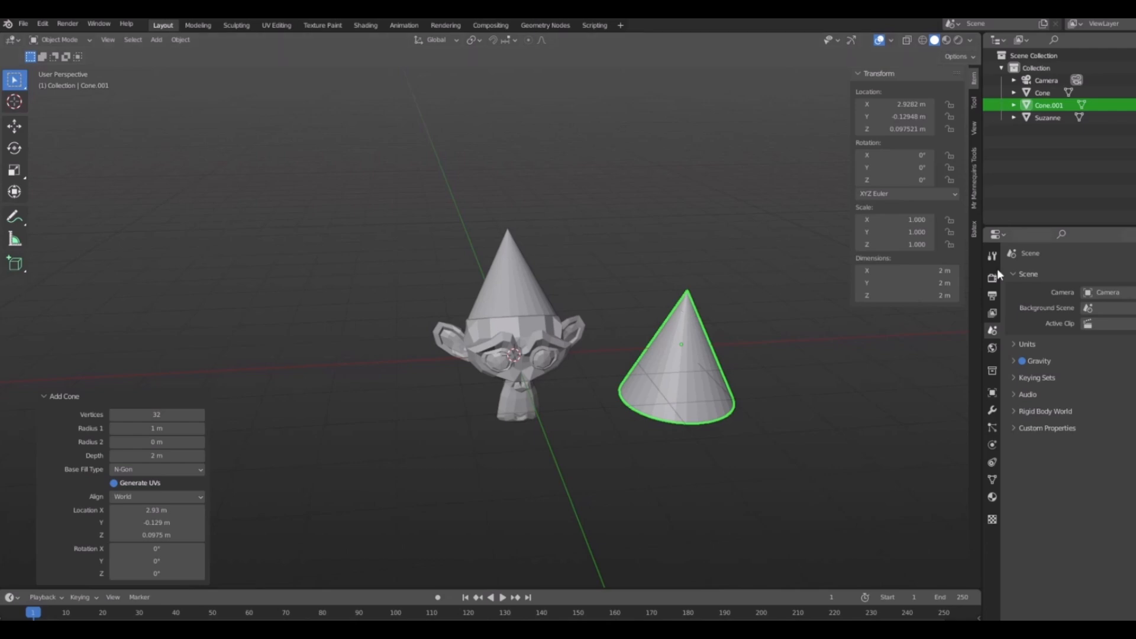
scroll(654, 334, "down", 5)
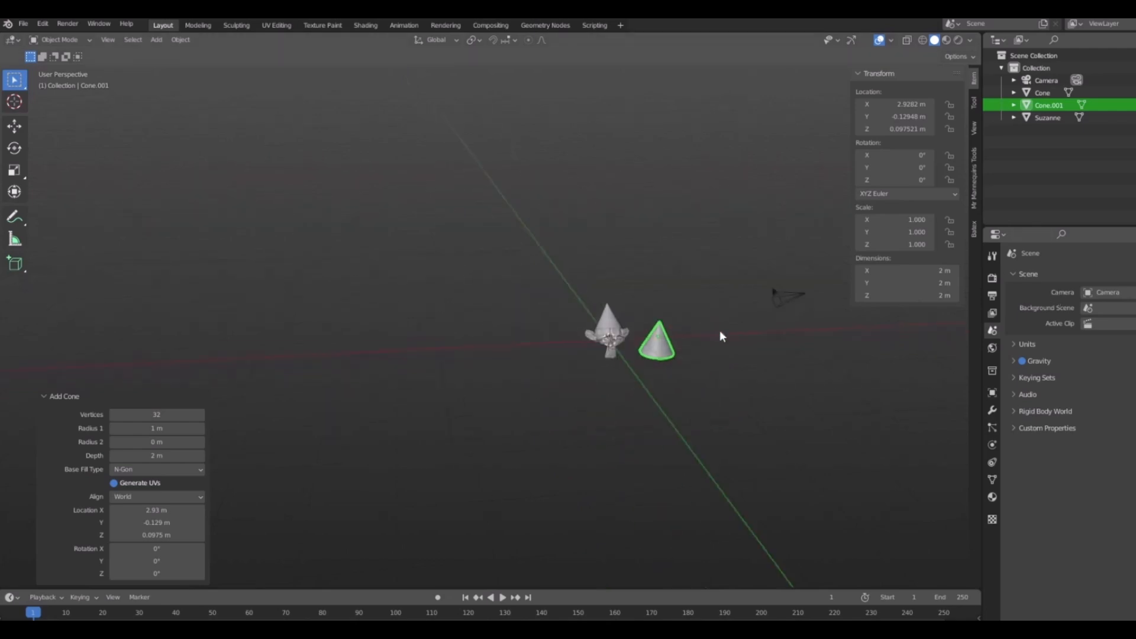
- Move the view away until no objects are in sight, and recentre it so the whole scene is framed again
middle_click_drag(720, 336, 0, 149)
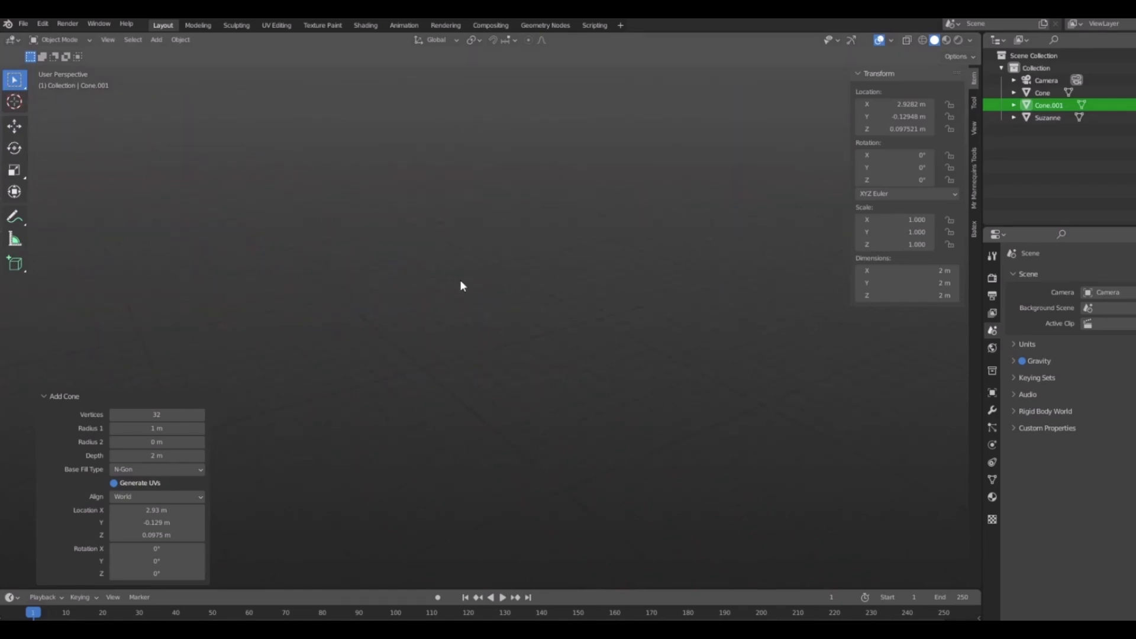
key("shift+c")
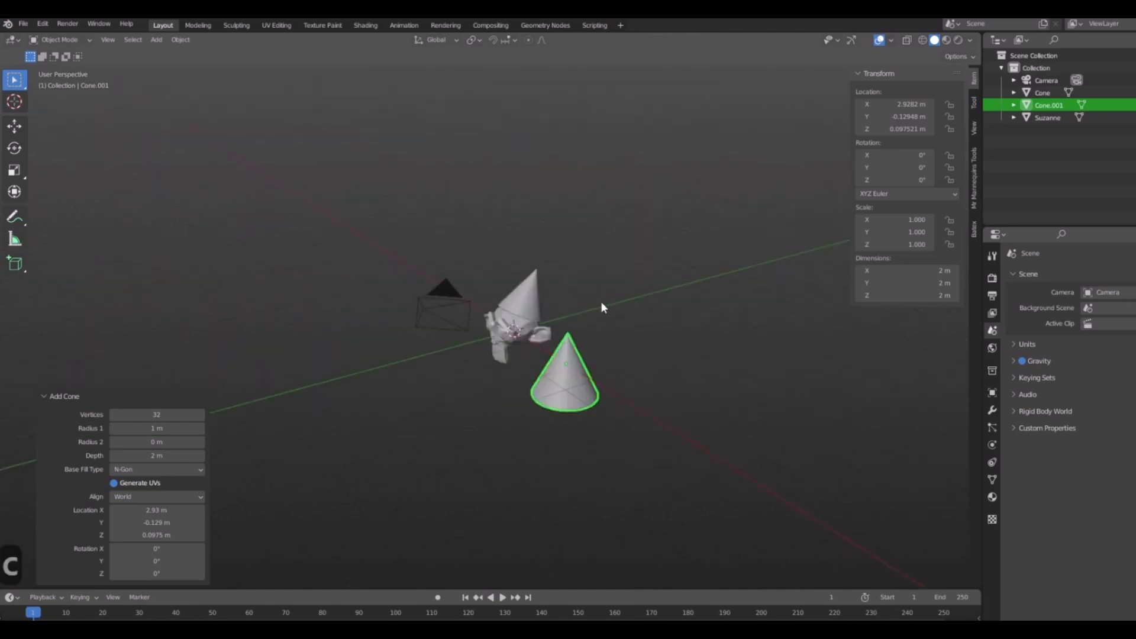
middle_click_drag(340, 358, 410, 370)
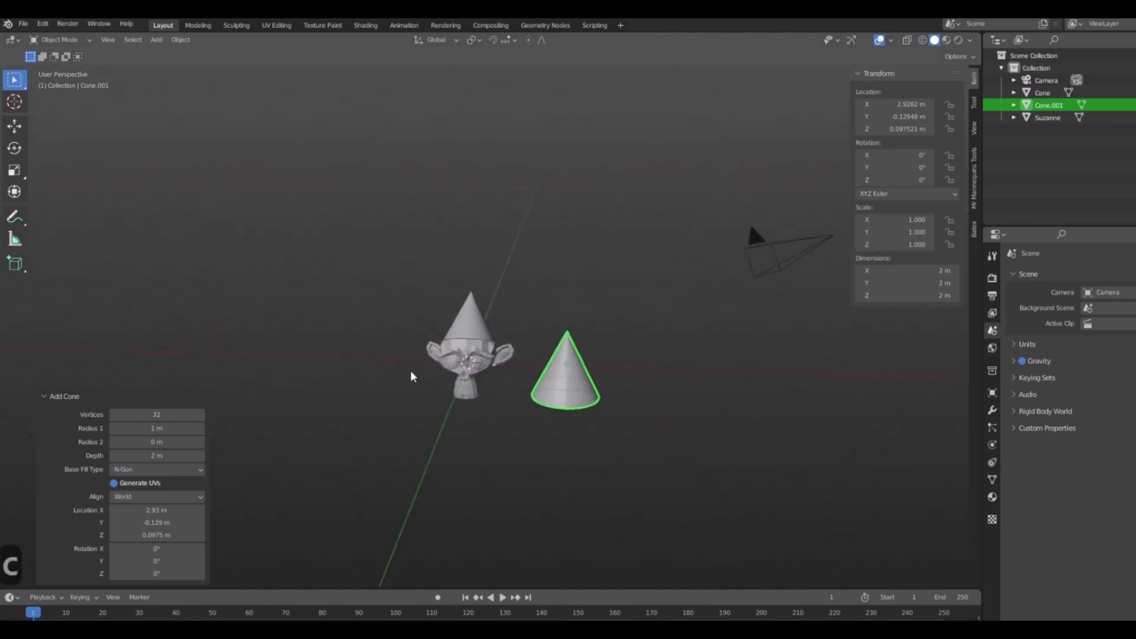
scroll(410, 370, "up", 4)
middle_click_drag(413, 316, 543, 349, "shift")
scroll(679, 269, "down", 4)
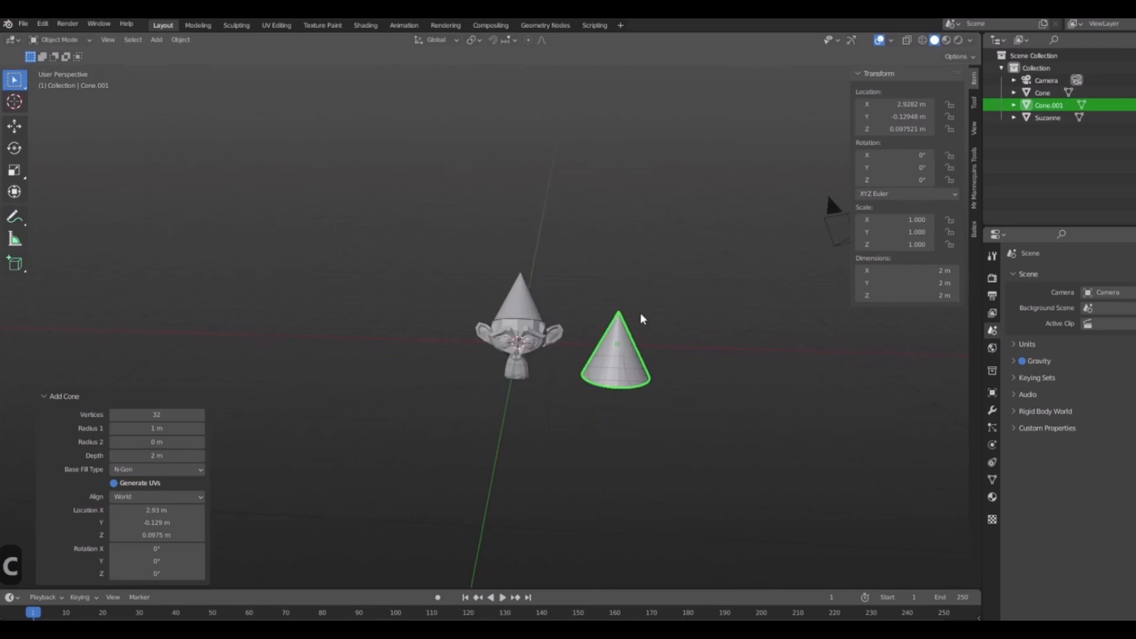
- Duplicate the second cone and place the copy about 2.96 m along X, 0.43 m along Y and -0.24 m along Z from it
mouse_move(544, 304)
middle_mouse_down()
mouse_move(521, 314)
mouse_move(535, 308)
middle_mouse_up()
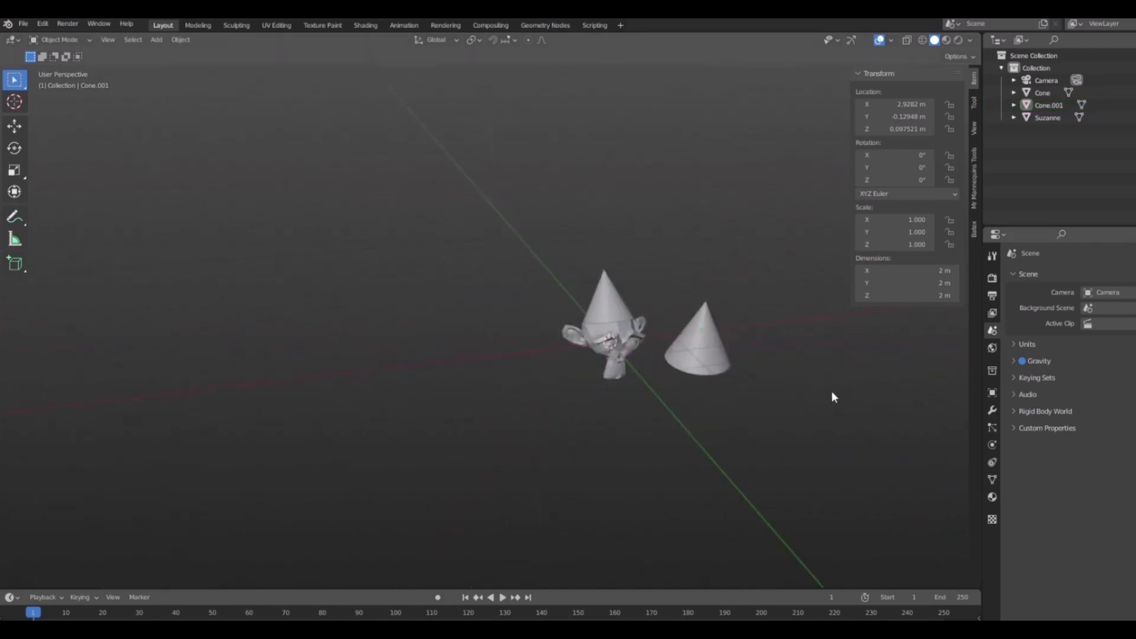
middle_click_drag(807, 389, 766, 415)
middle_click_drag(631, 427, 665, 325)
left_click(660, 370)
middle_click_drag(690, 509, 740, 471)
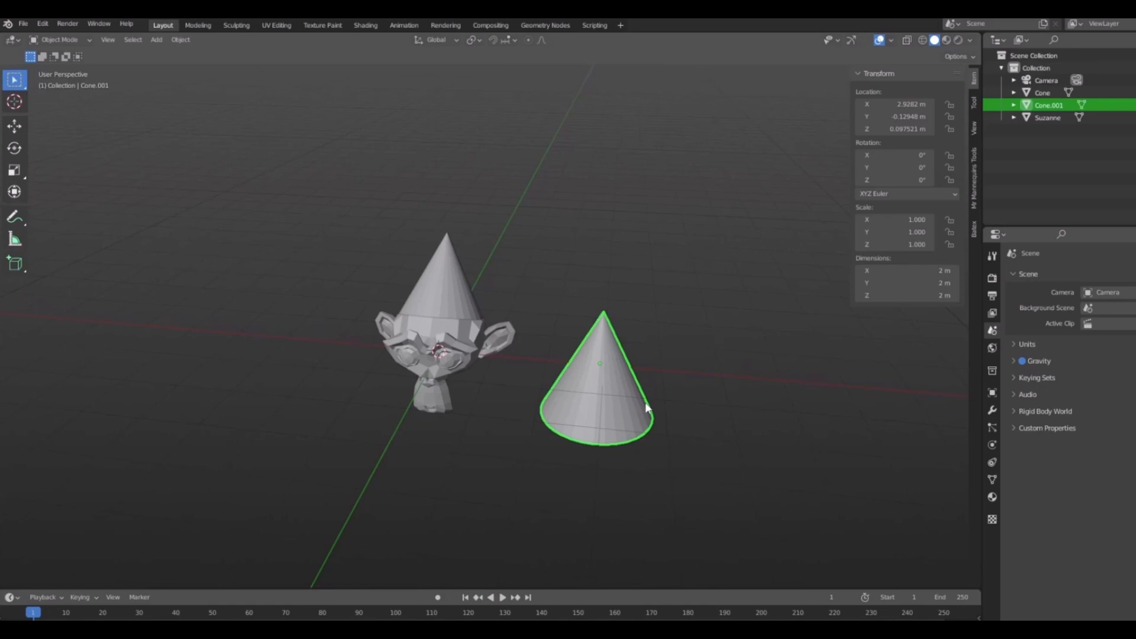
key("shift+d")
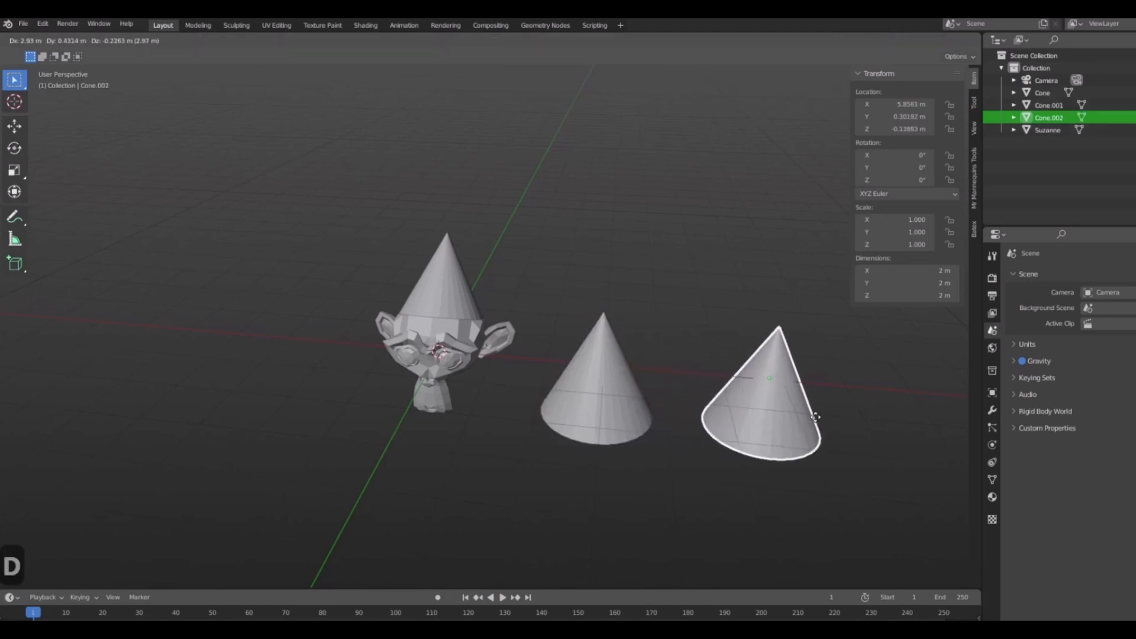
left_click(818, 422)
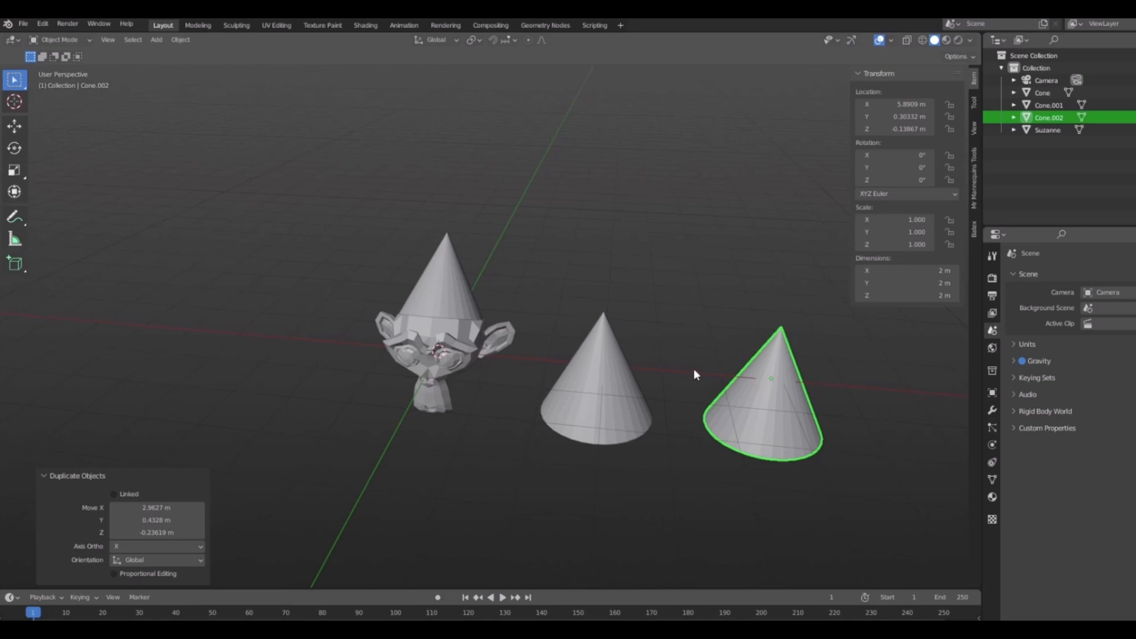
middle_click_drag(694, 374, 634, 338)
middle_click_drag(734, 317, 815, 405)
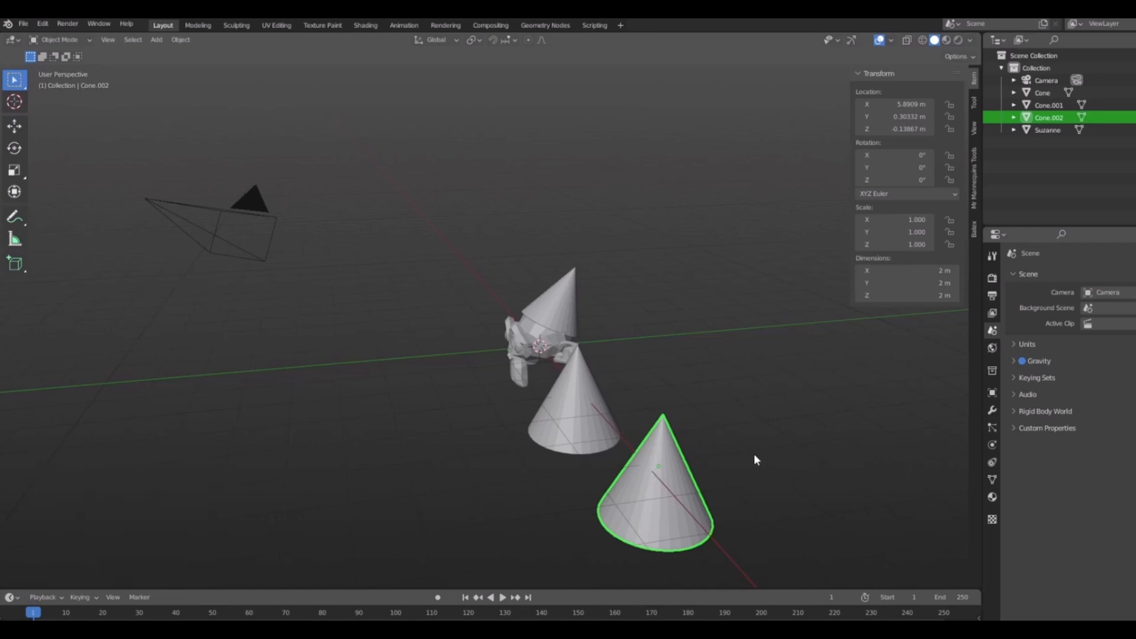
middle_click_drag(756, 459, 645, 415)
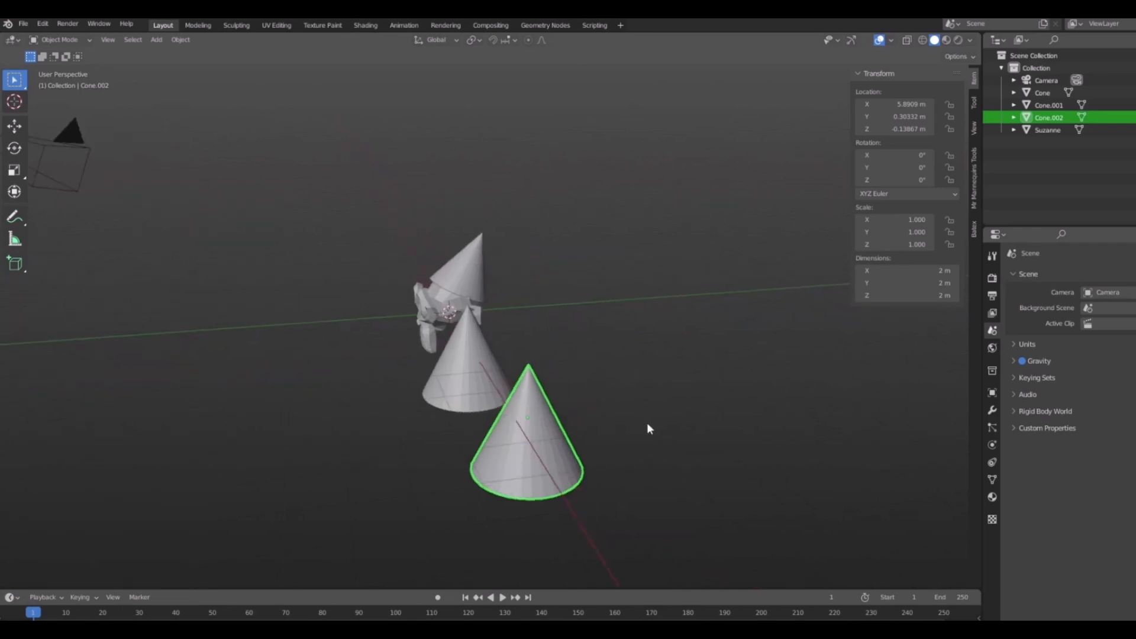
- Duplicate Cone.002 and move the copy about 4.07 m along the Y axis only
key("shift+d")
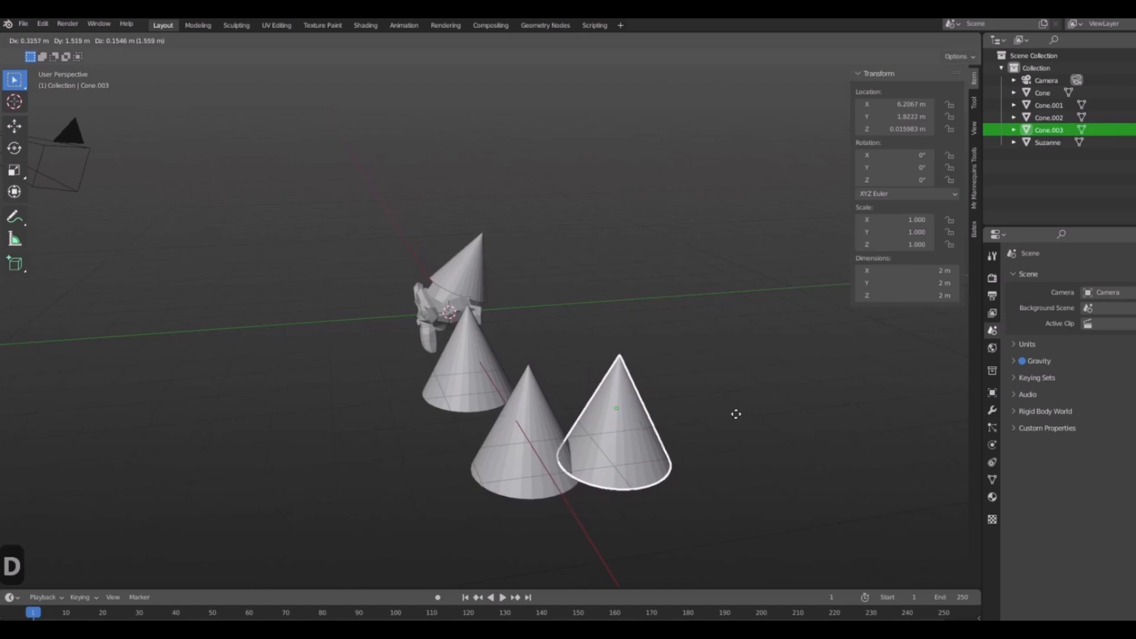
key("y")
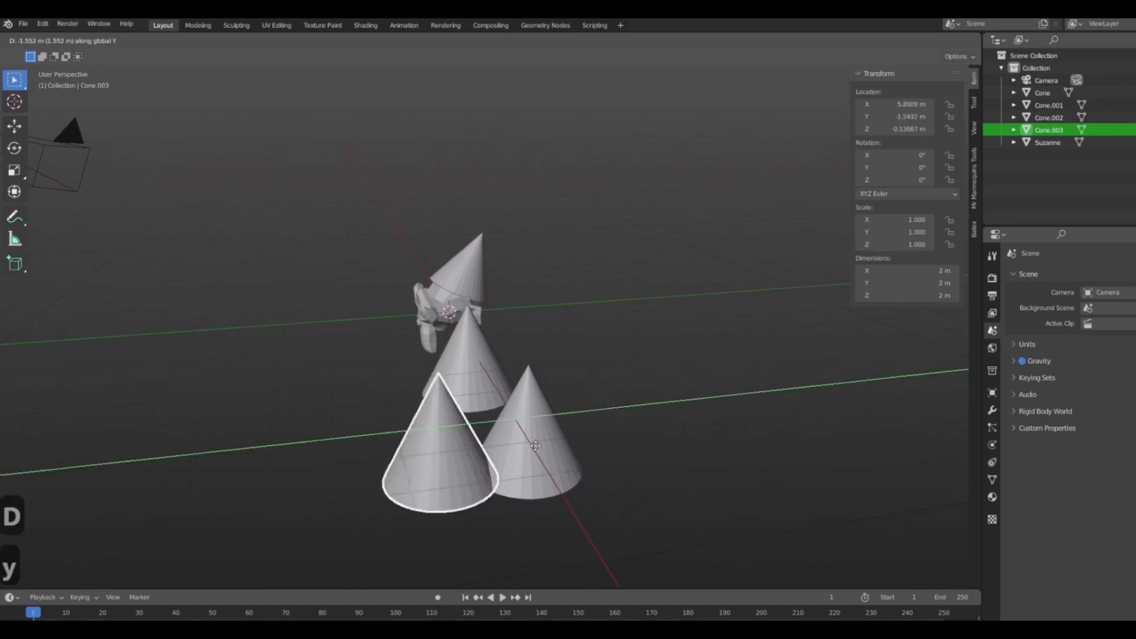
left_click(856, 413)
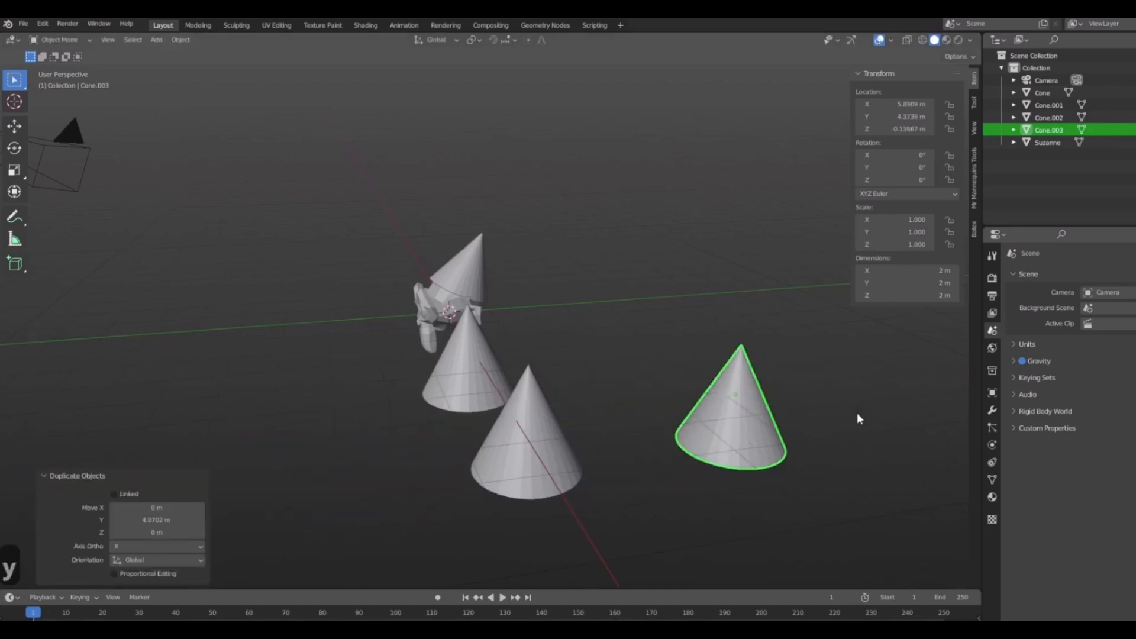
- Select the three loose cones in turn and compare their names in the scene's object list
middle_click_drag(853, 417, 905, 402)
middle_click_drag(516, 396, 502, 398)
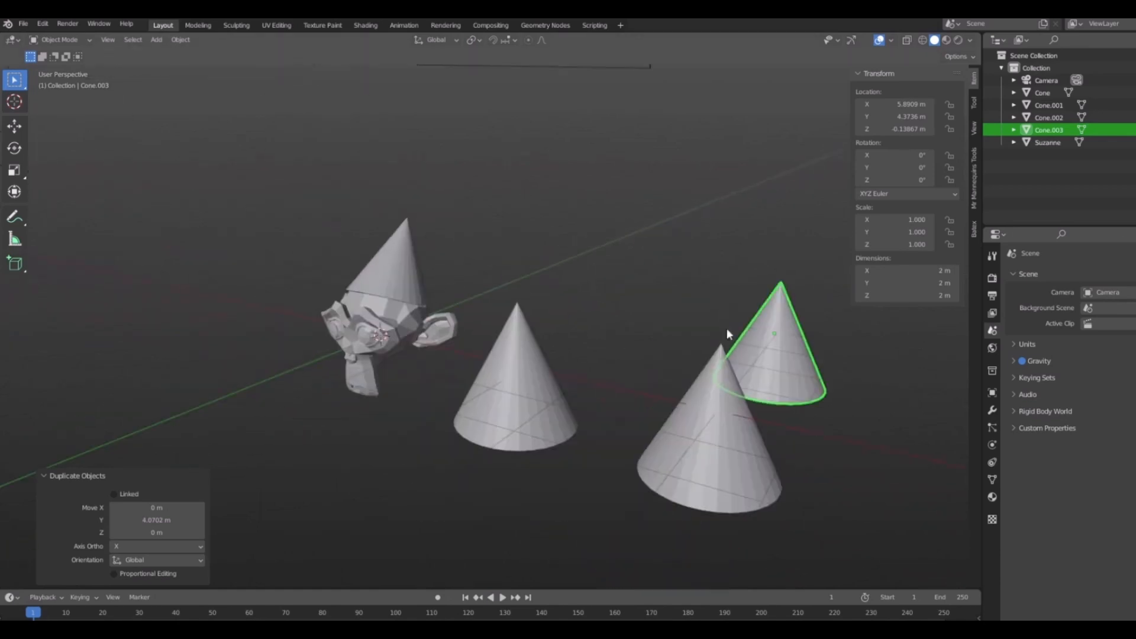
left_click(502, 398)
left_click(720, 468)
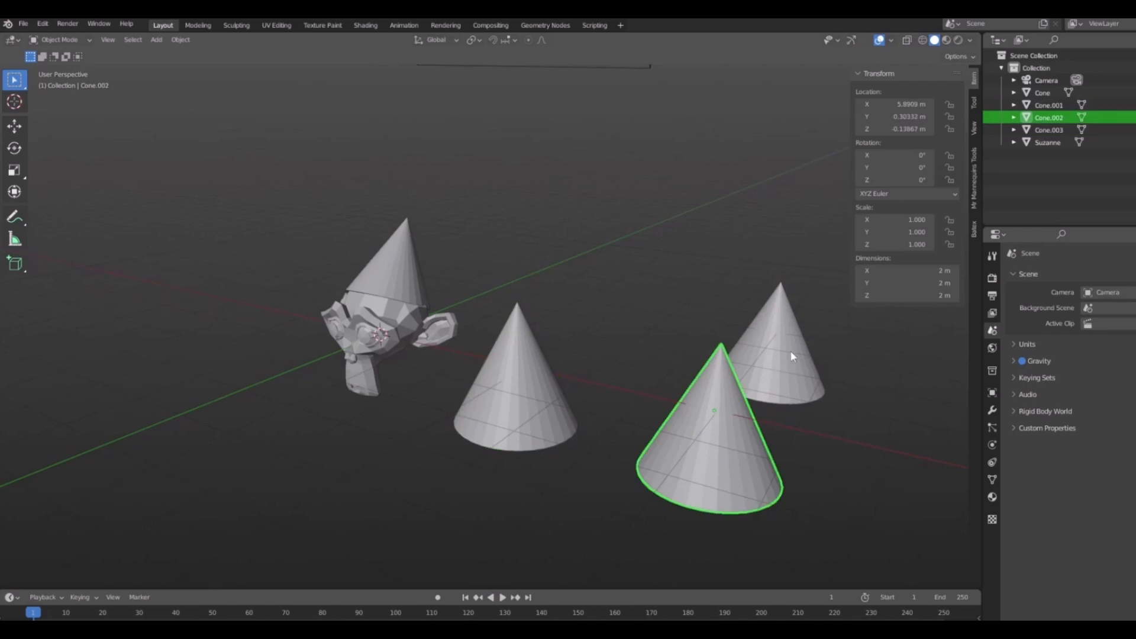
left_click(793, 357)
left_click(538, 395)
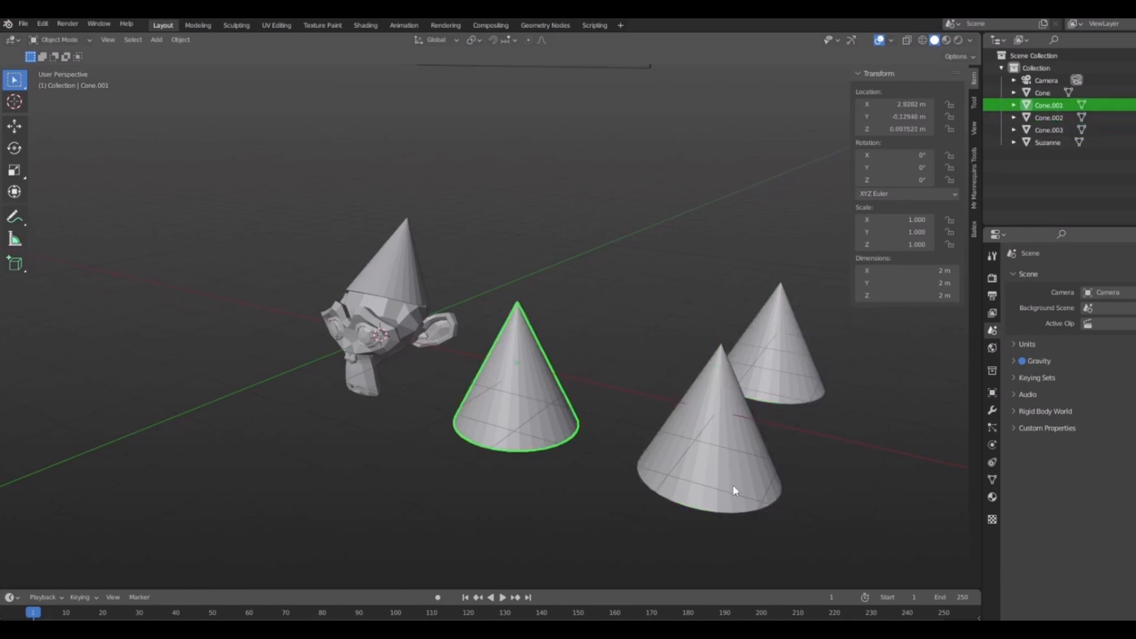
middle_click_drag(805, 388, 723, 407)
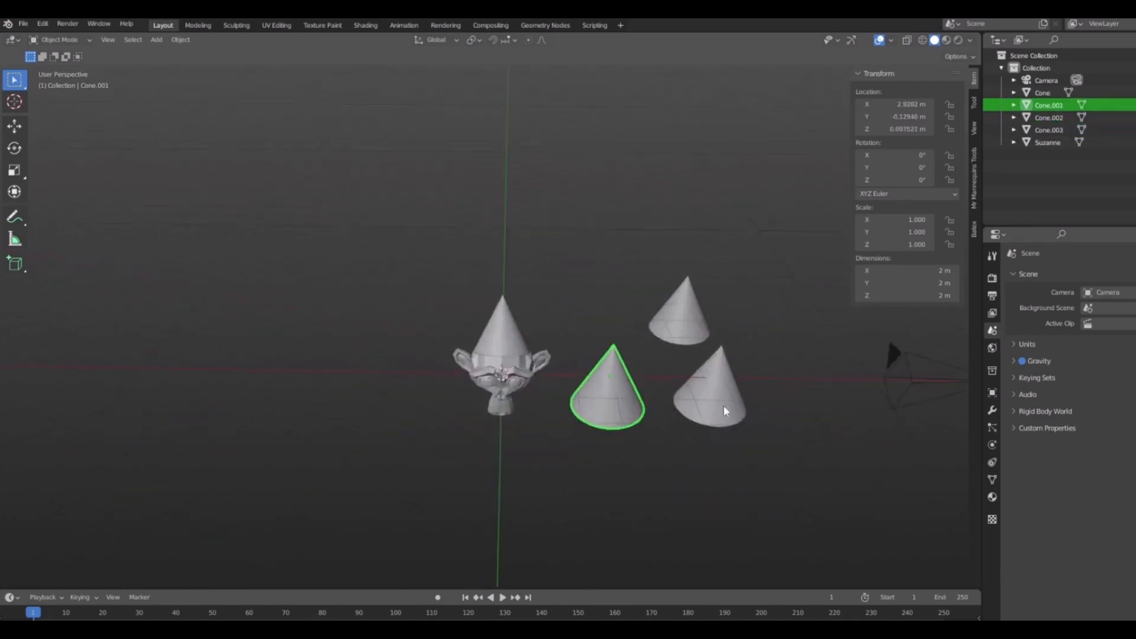
scroll(723, 407, "up", 4)
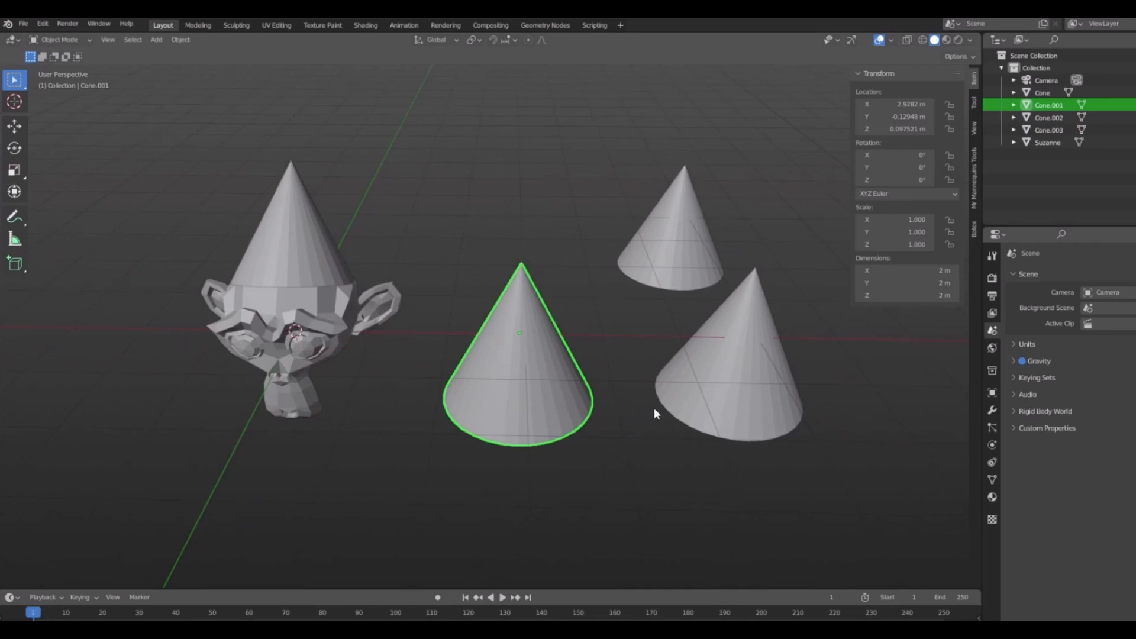
middle_click_drag(652, 410, 701, 430)
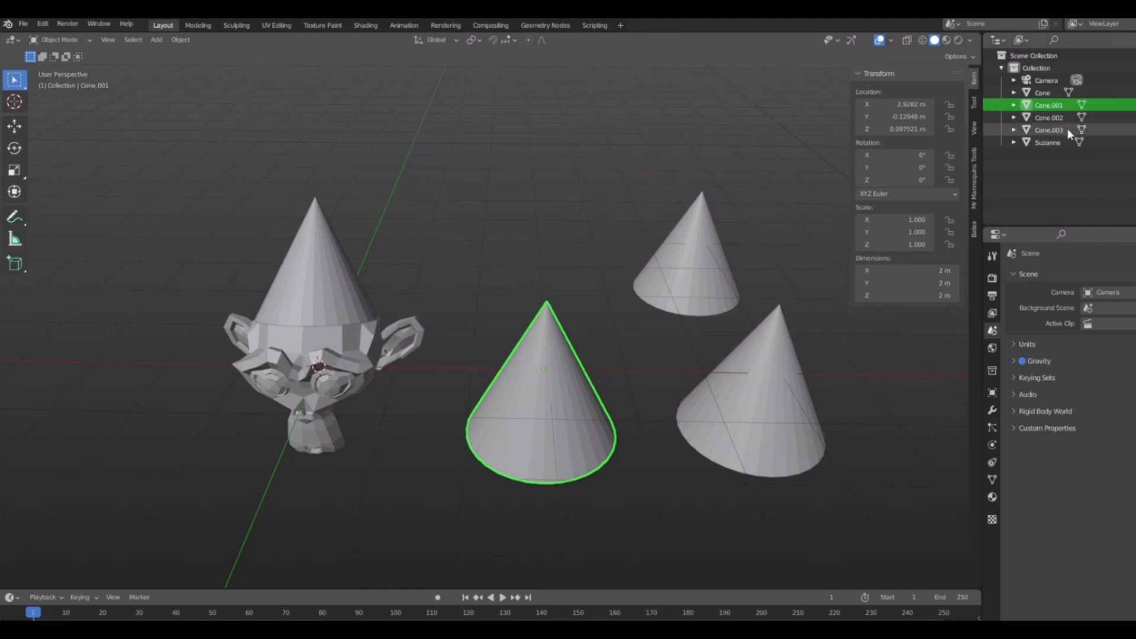
left_click(751, 355)
left_click(717, 279)
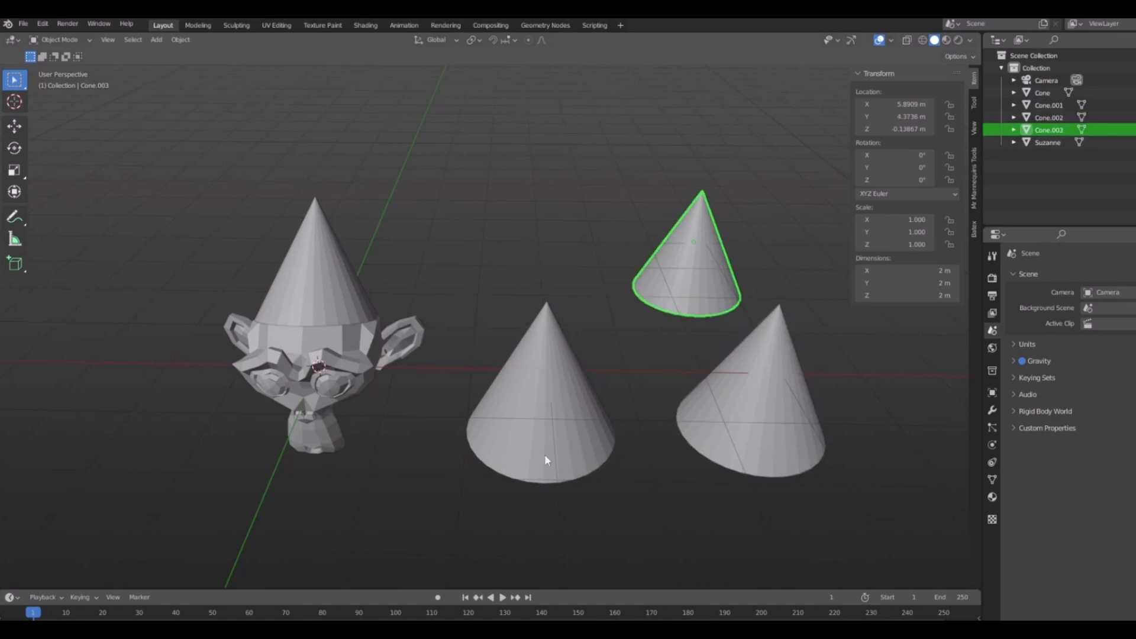
left_click(536, 467)
left_click(747, 456)
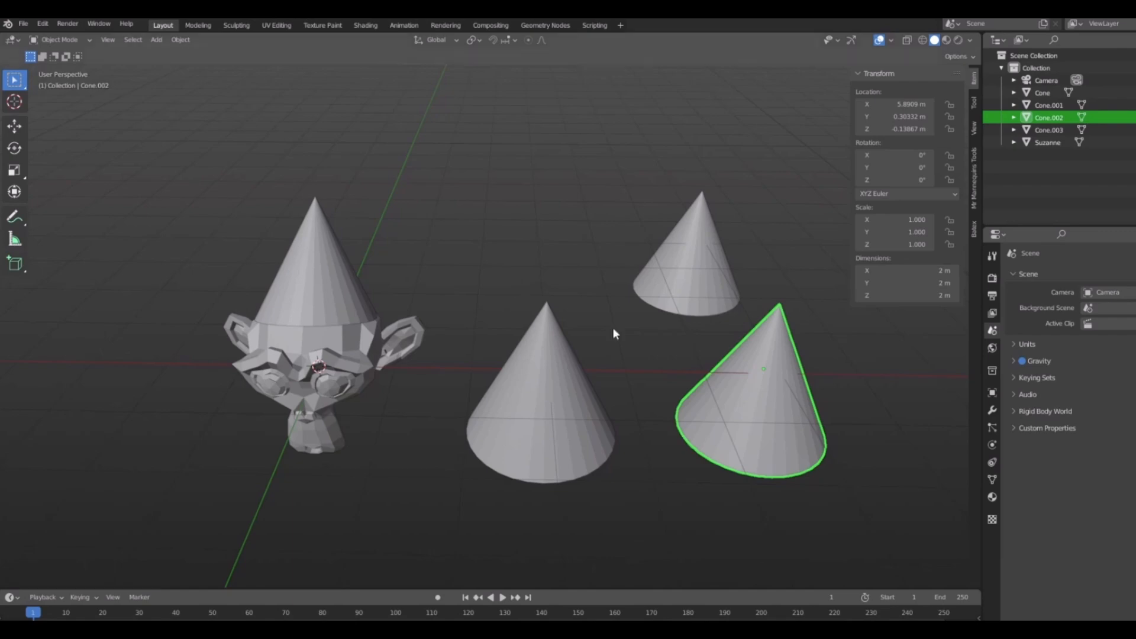
- Rename the object Cone.001 to Cone01 in the scene's object list
double_click(1057, 104)
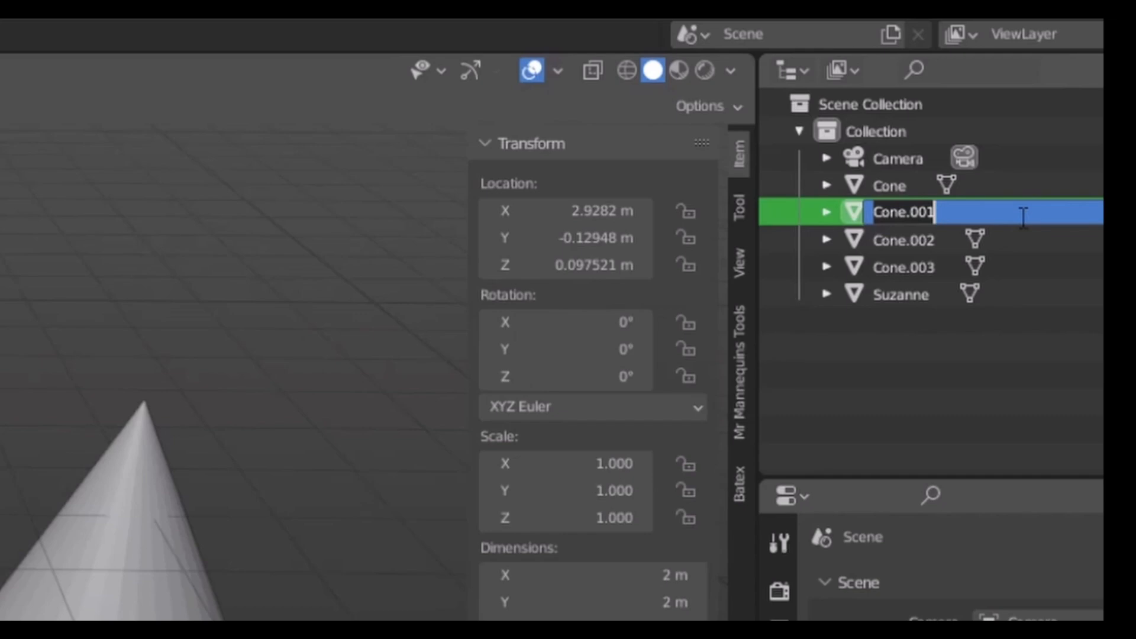
type("Cone01")
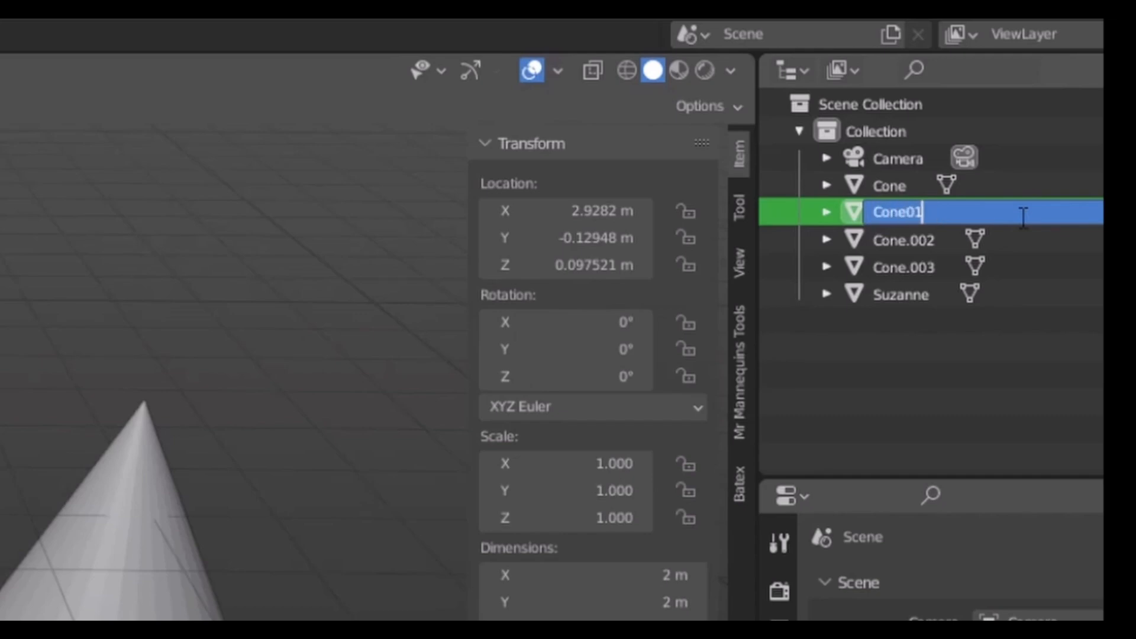
key("Return")
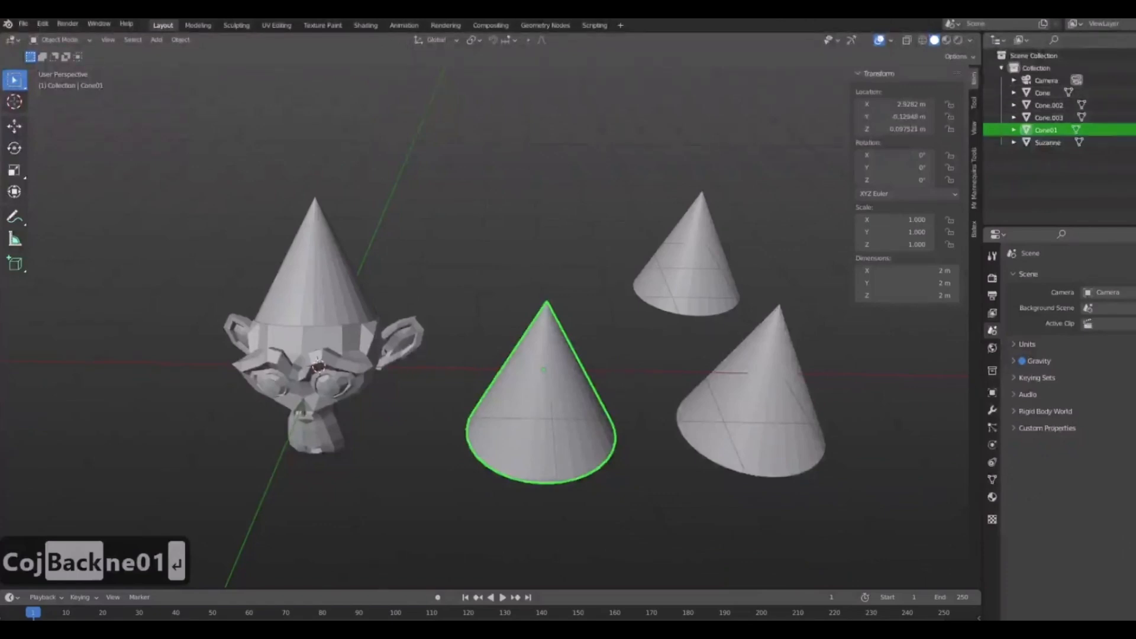
- Select the cone on the monkey's head in the viewport and rename it Hat
middle_click_drag(434, 394, 489, 362)
middle_click_drag(552, 317, 602, 337)
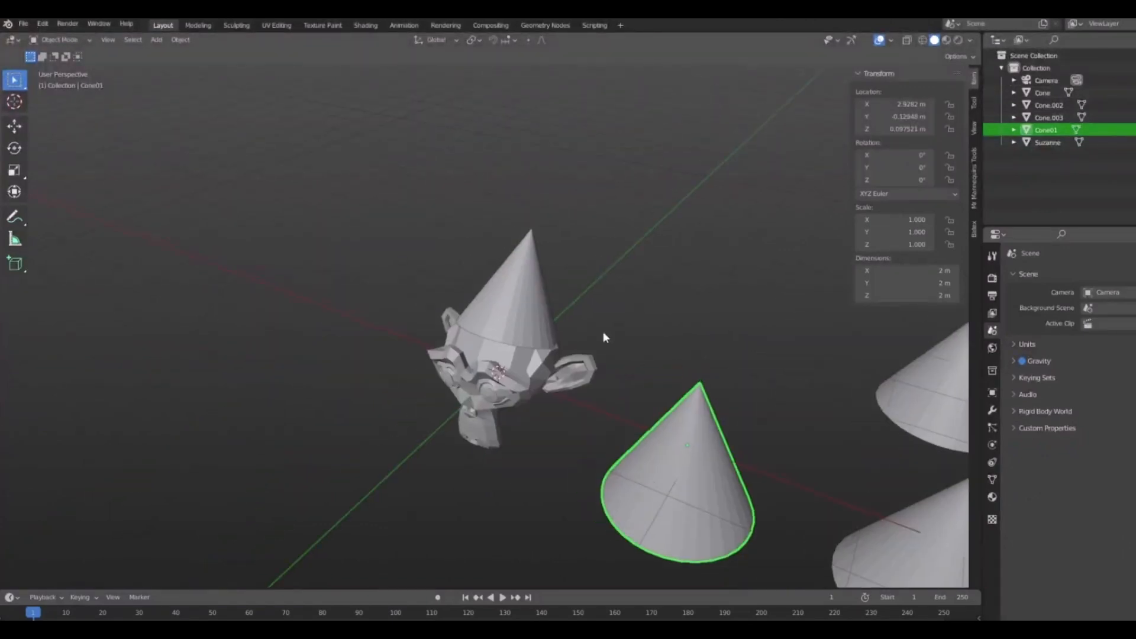
left_click(510, 289)
middle_click_drag(476, 380, 583, 264)
scroll(559, 322, "up", 4)
key("F2")
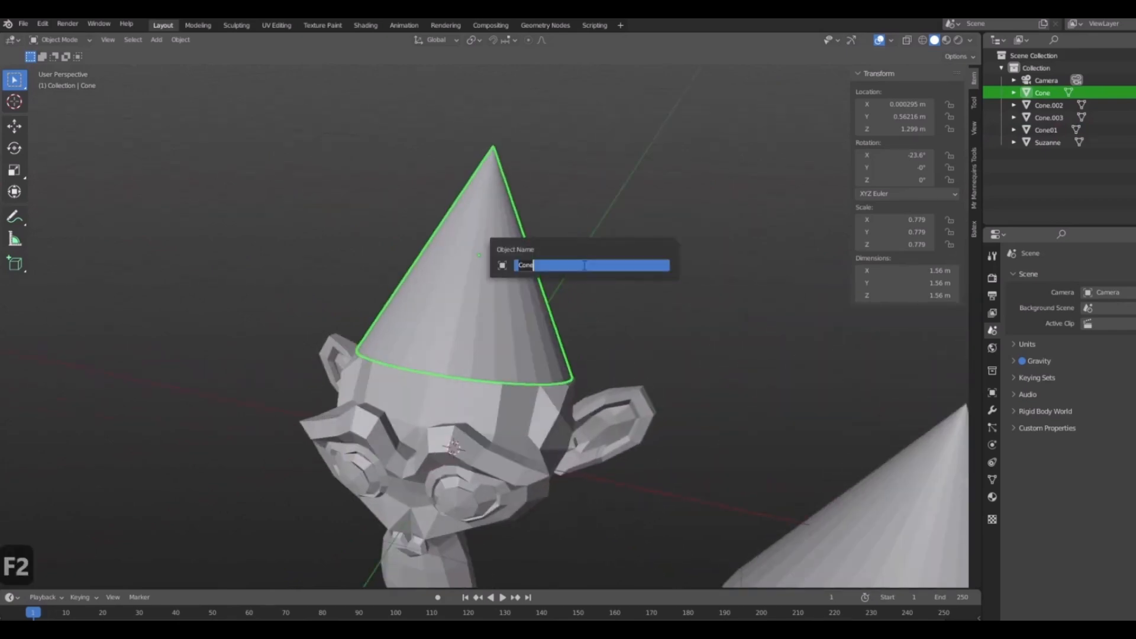
type("Har")
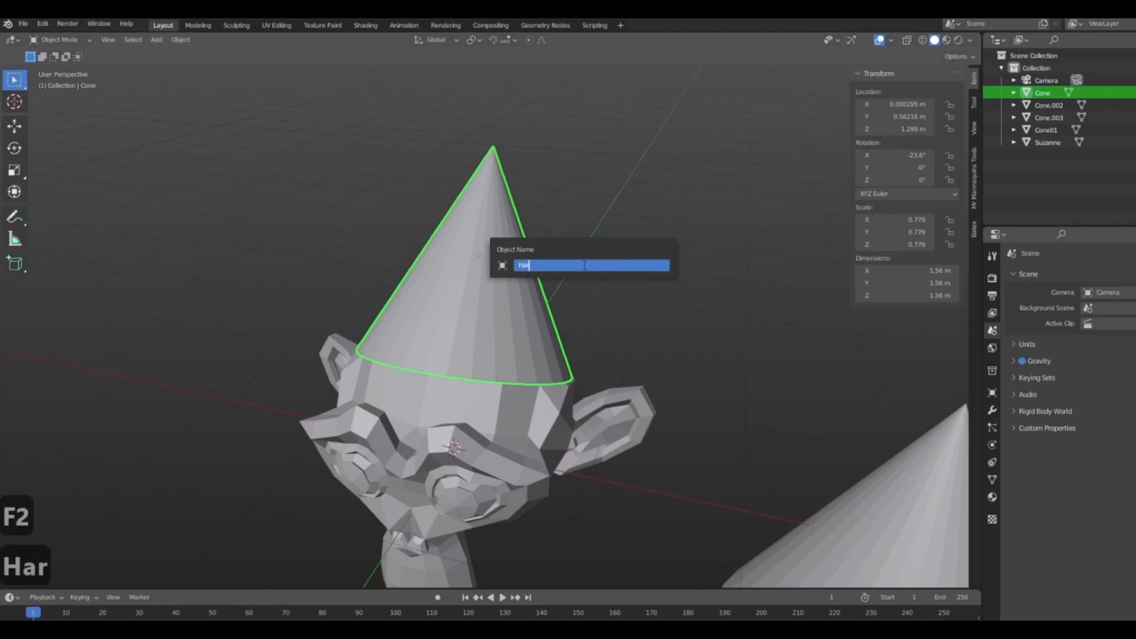
key("BackSpace")
type("t")
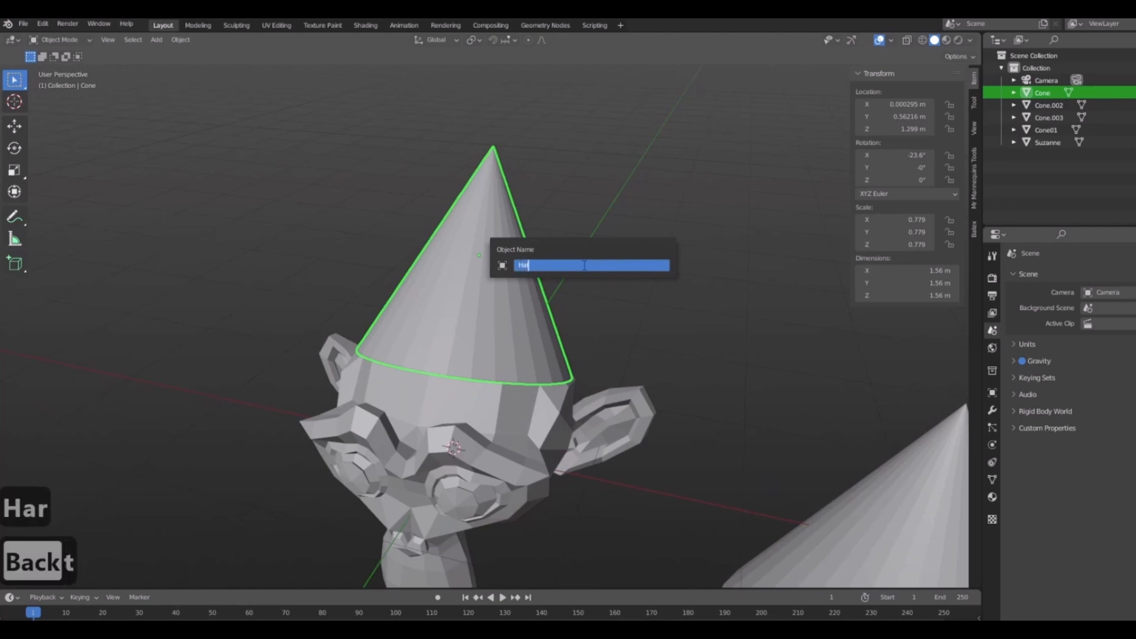
key("Return")
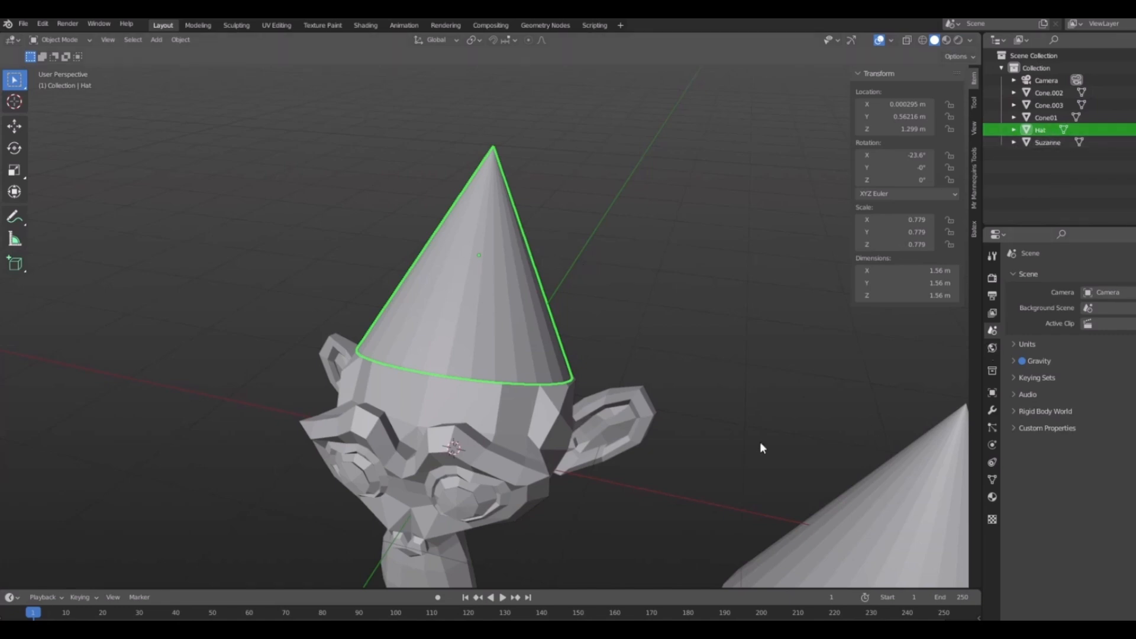
- Select Cone01 beside the monkey head, try deleting it, and undo the deletion
scroll(726, 344, "down", 6)
middle_click_drag(615, 388, 710, 378)
middle_click_drag(888, 323, 765, 339, "shift")
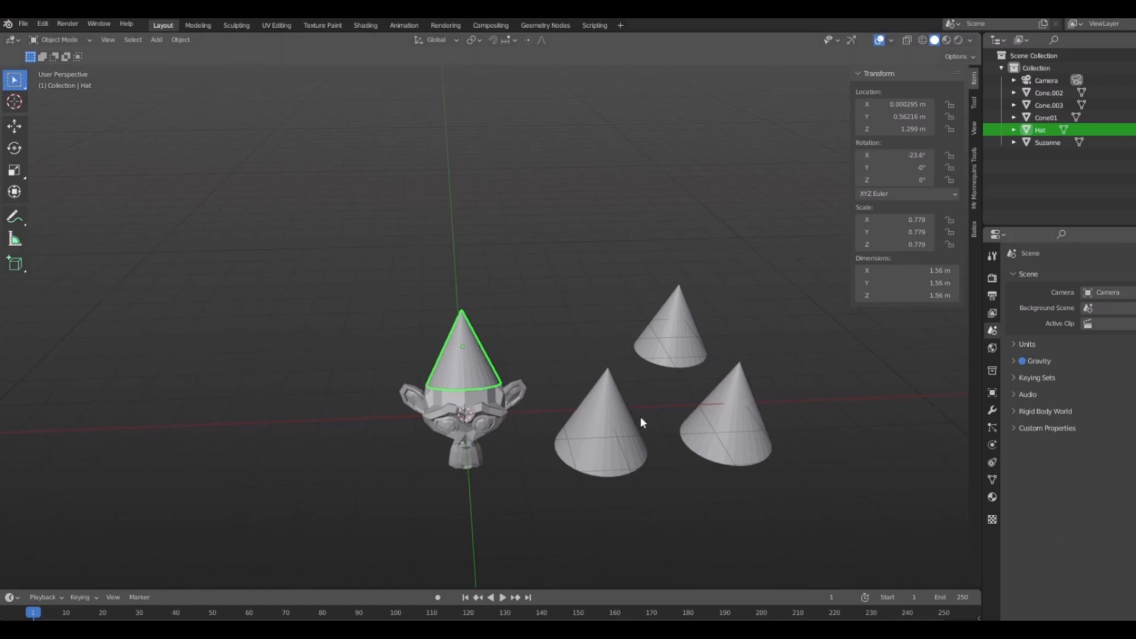
left_click(626, 423)
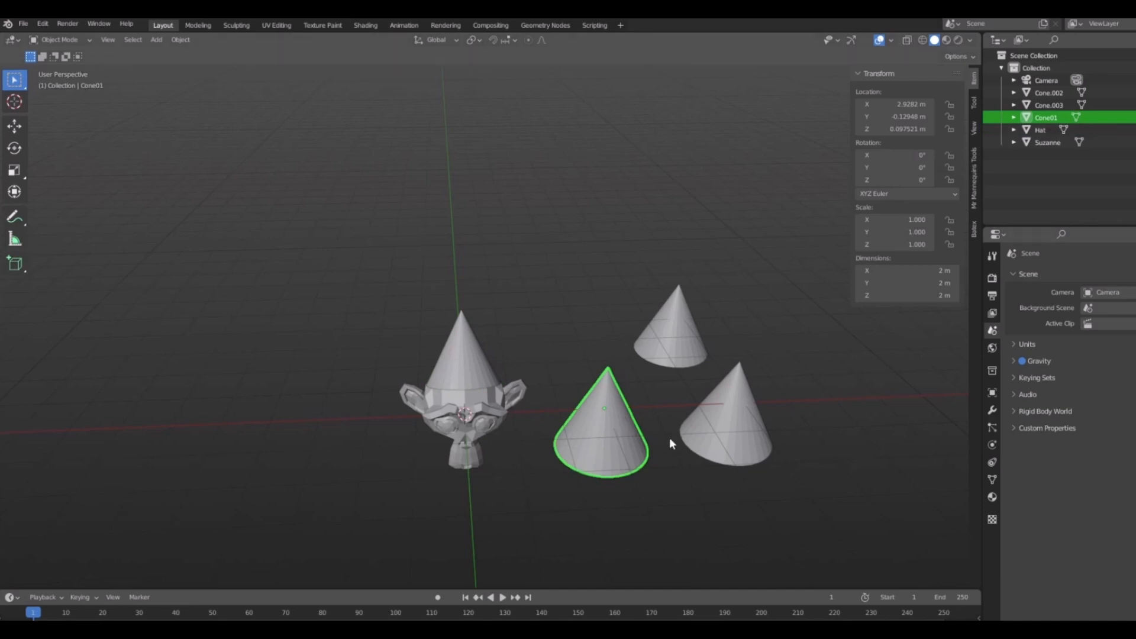
middle_click_drag(729, 399, 646, 369)
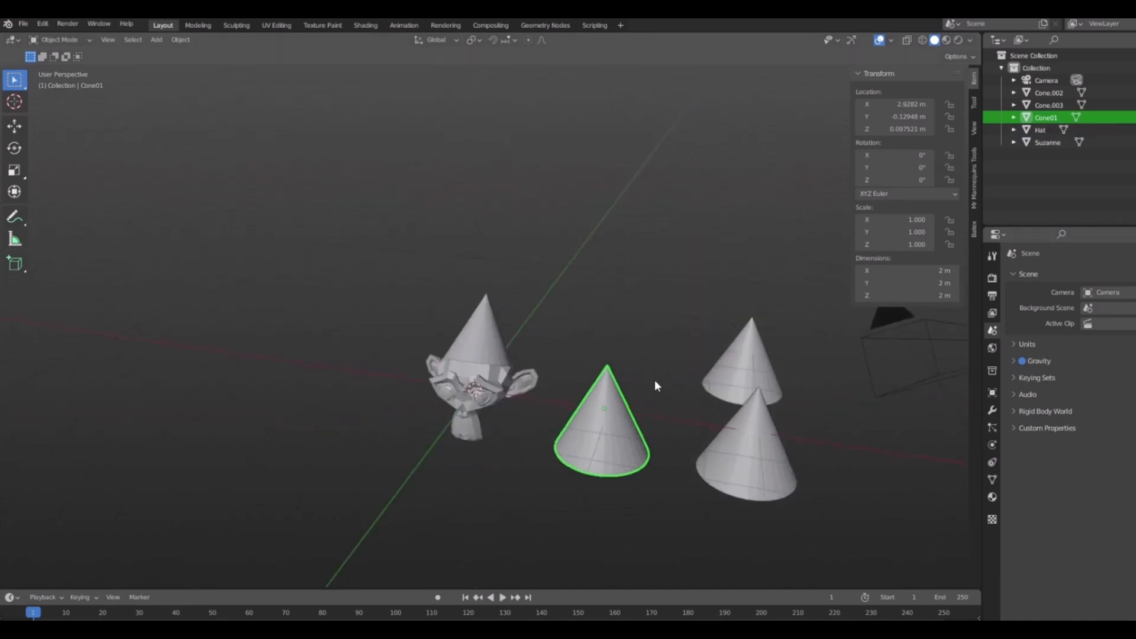
key("x")
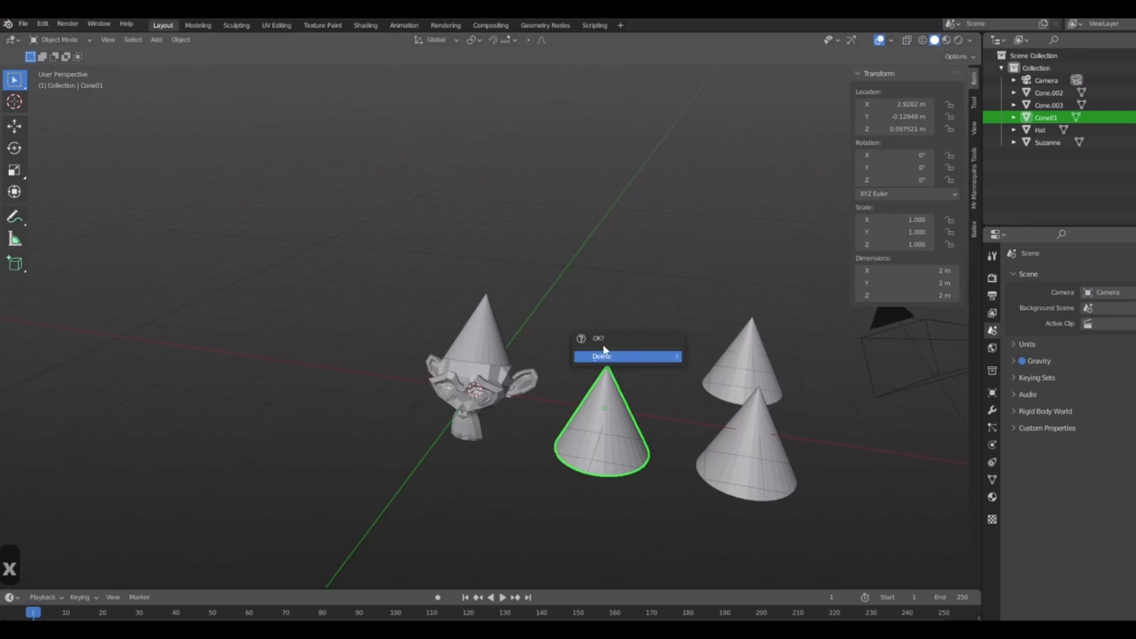
right_click(627, 408)
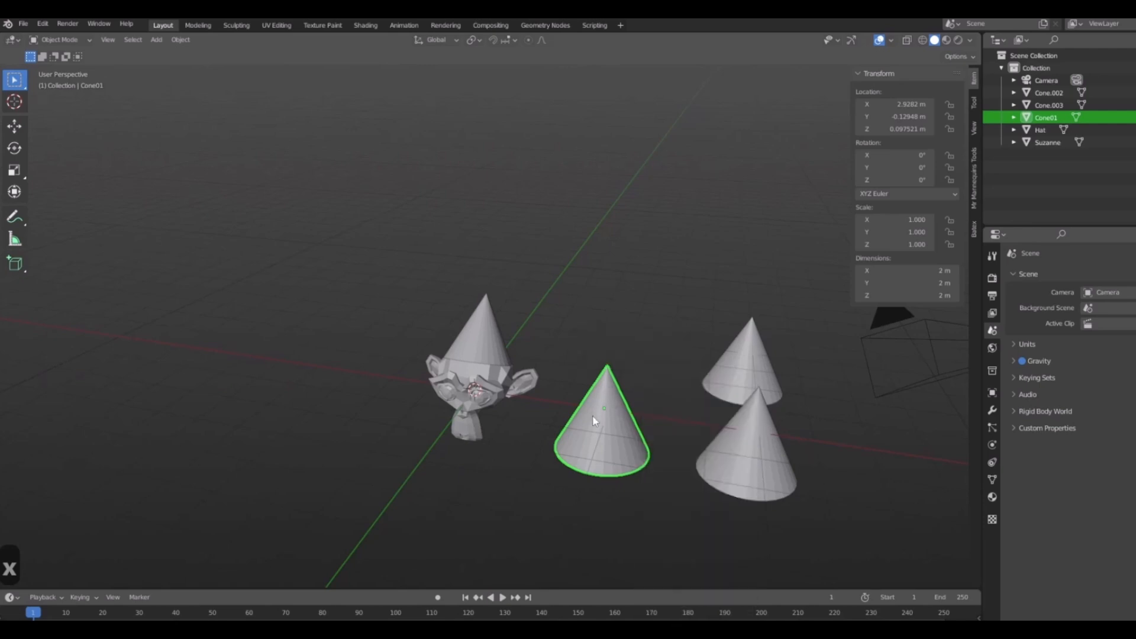
key("Delete")
key("ctrl+z")
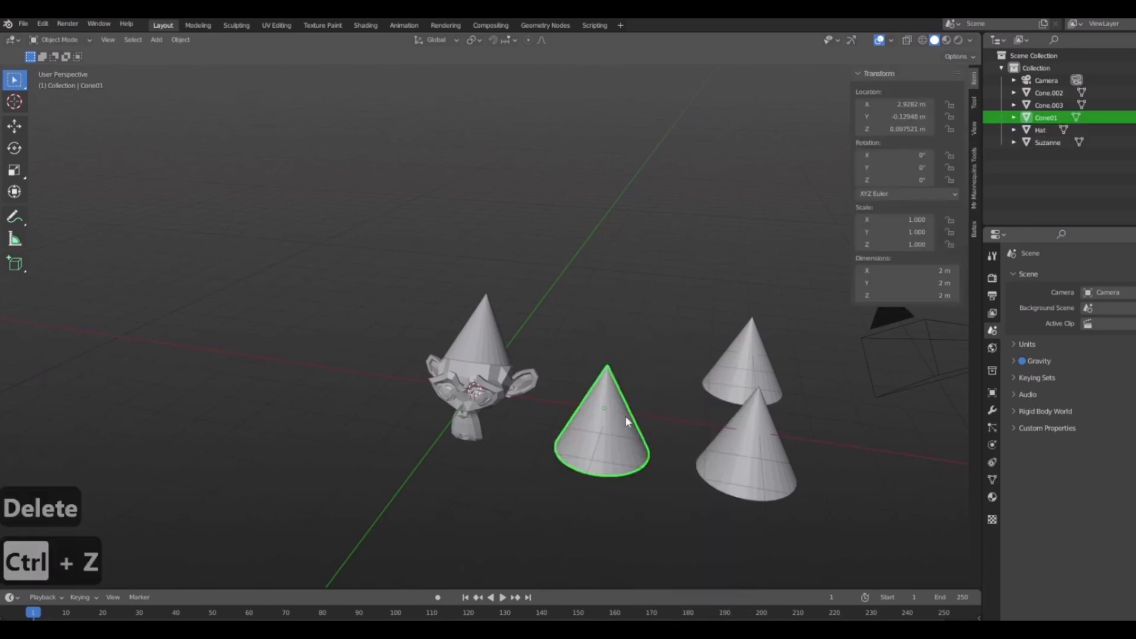
- Delete Cone01, the loose cone nearest to the monkey head
key("x")
key("x")
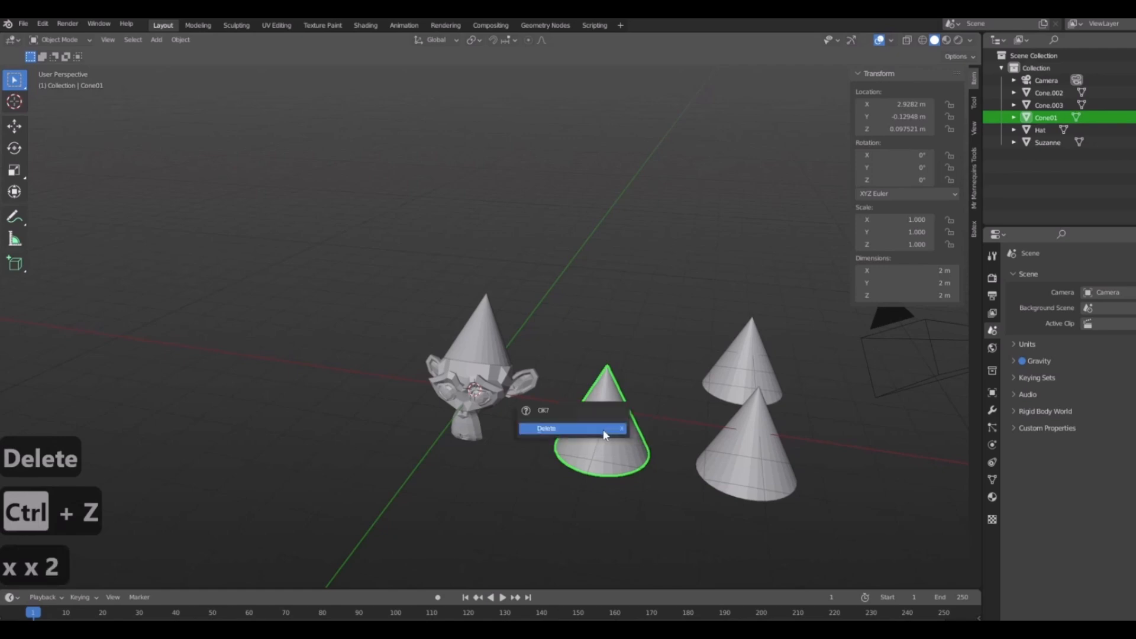
left_click(530, 432)
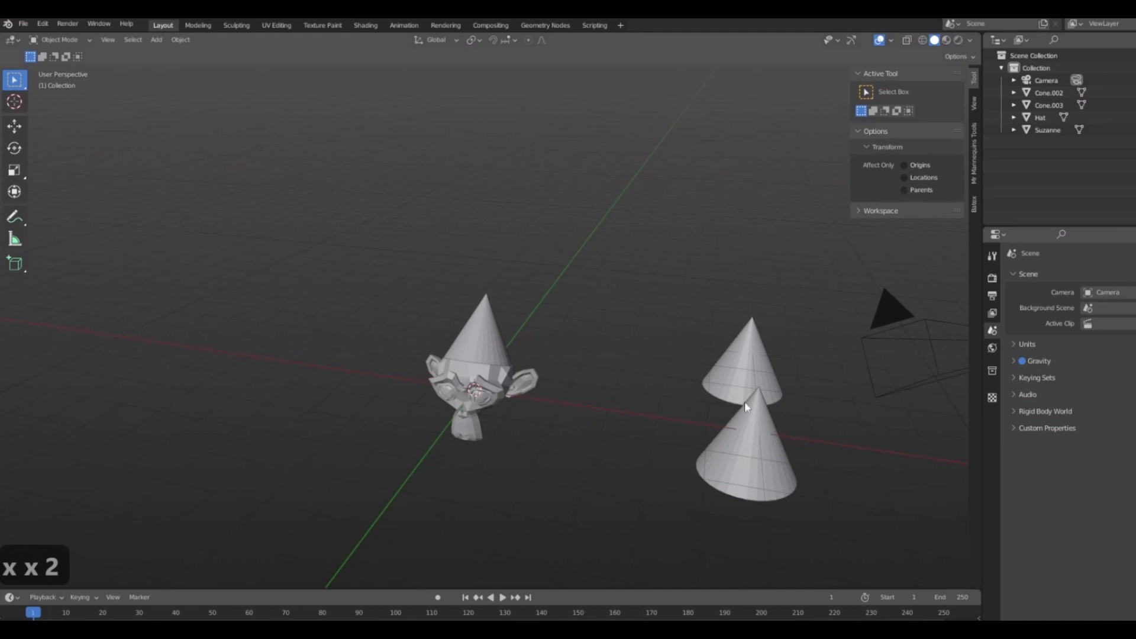
- Select Cone.002, the front one of the two remaining loose cones, and delete it
left_click(754, 435)
middle_click_drag(786, 494, 766, 506)
key("BackSpace")
key("BackSpace")
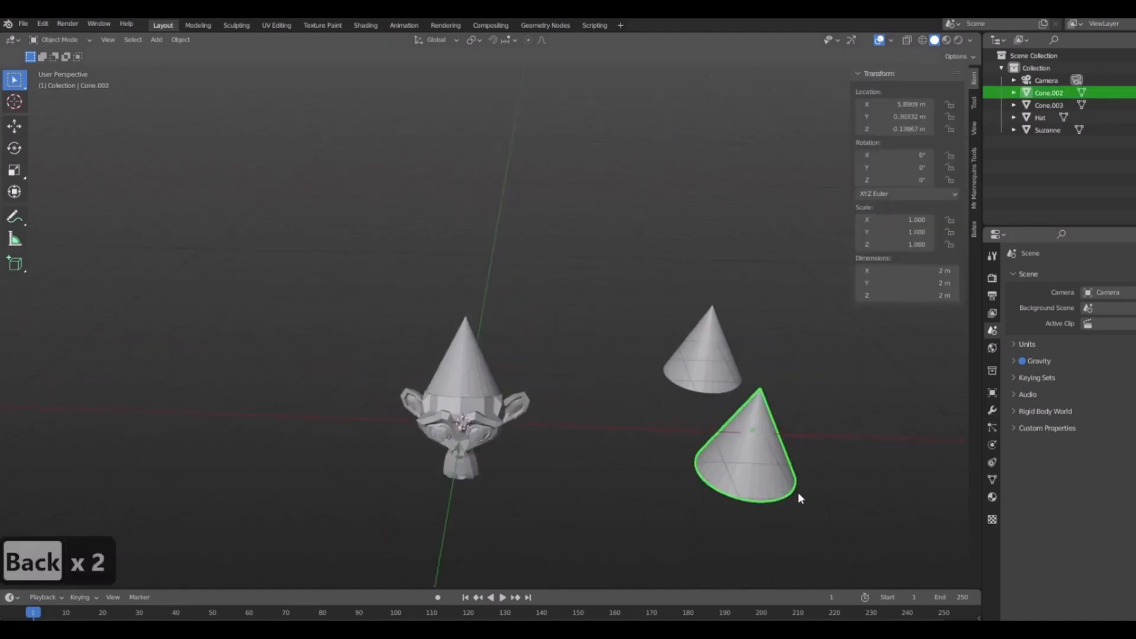
key("BackSpace")
key("BackSpace")
key("BackSpace")
key("BackSpace")
middle_click_drag(869, 446, 852, 513)
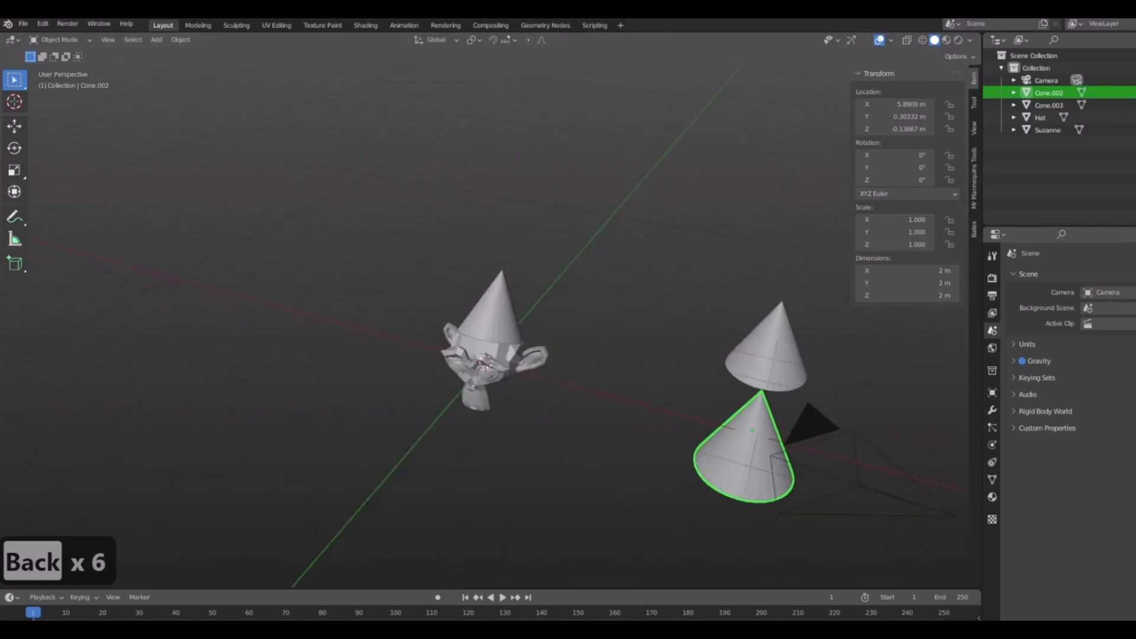
middle_click_drag(861, 449, 815, 428)
key("x")
left_click(815, 427)
- Delete Cone.003, the last loose cone, keeping only the monkey head with its hat
left_click(721, 286)
key("x")
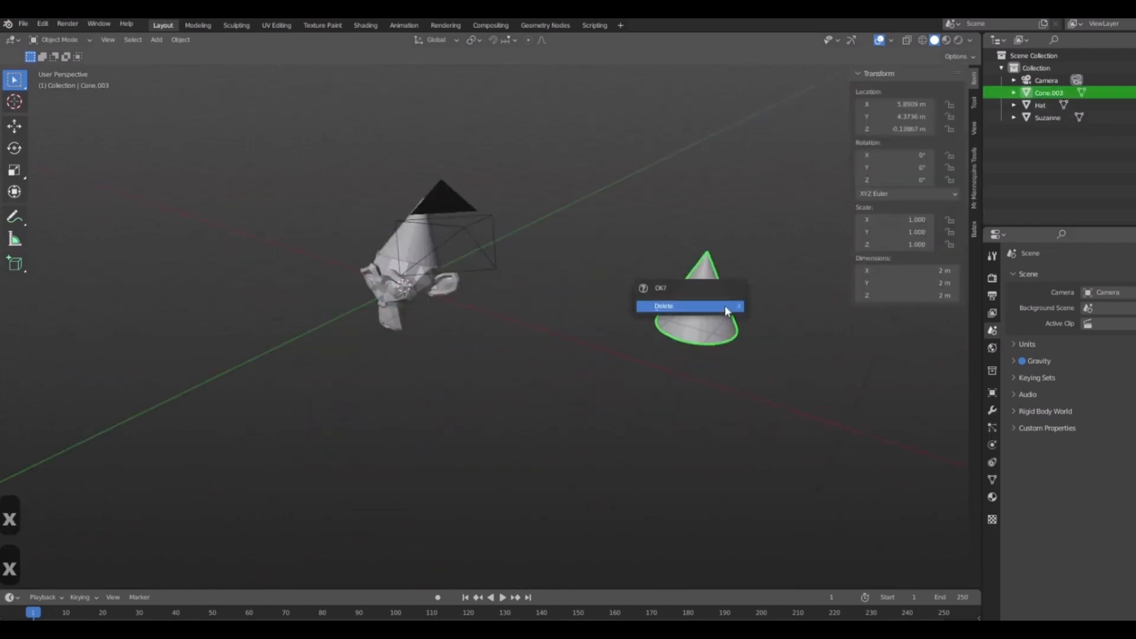
left_click(727, 310)
- Select the hat and examine how it sits on the monkey head from the front and the side
middle_click_drag(494, 287, 679, 345, "shift")
scroll(612, 341, "up", 4)
middle_click_drag(538, 333, 591, 335)
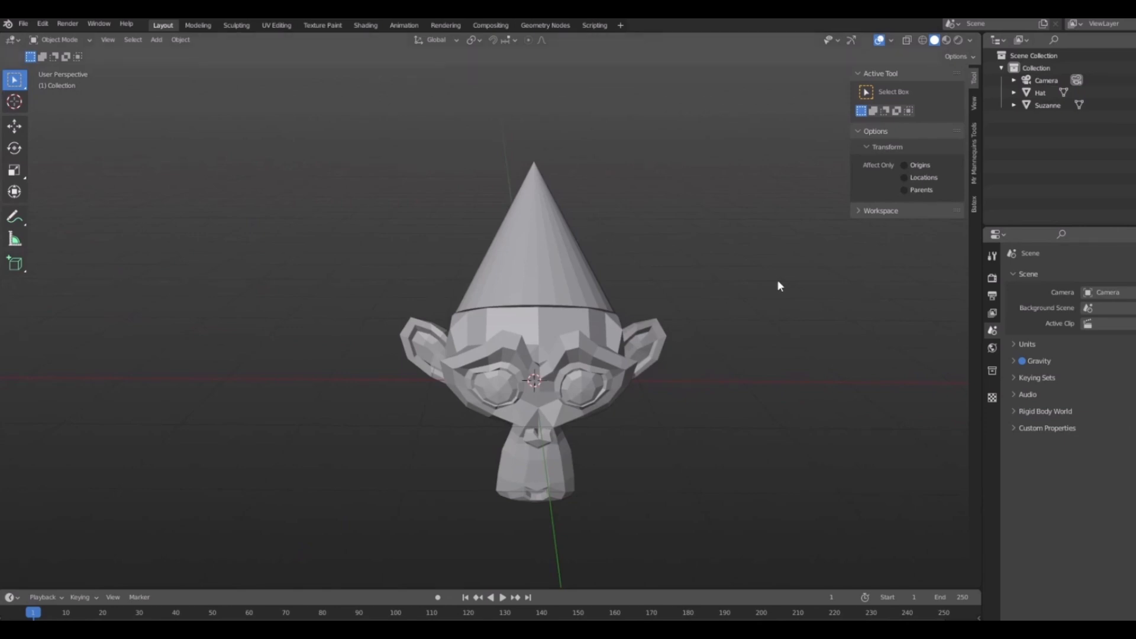
middle_click_drag(778, 282, 613, 218)
left_click(662, 248)
middle_click_drag(715, 272, 741, 402)
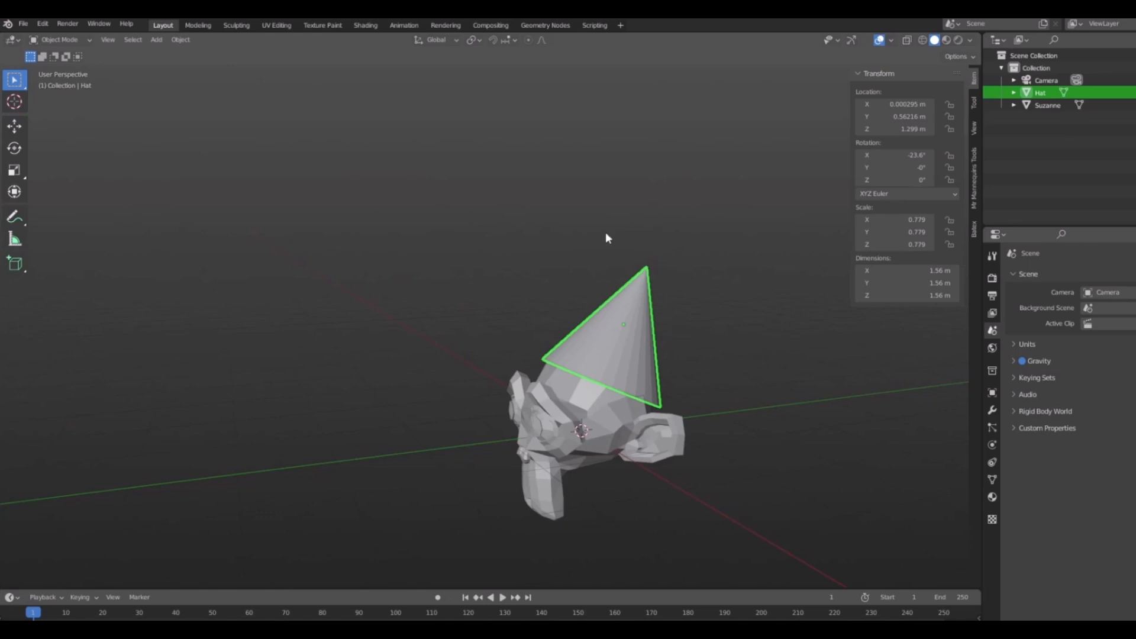
middle_click_drag(605, 235, 703, 376)
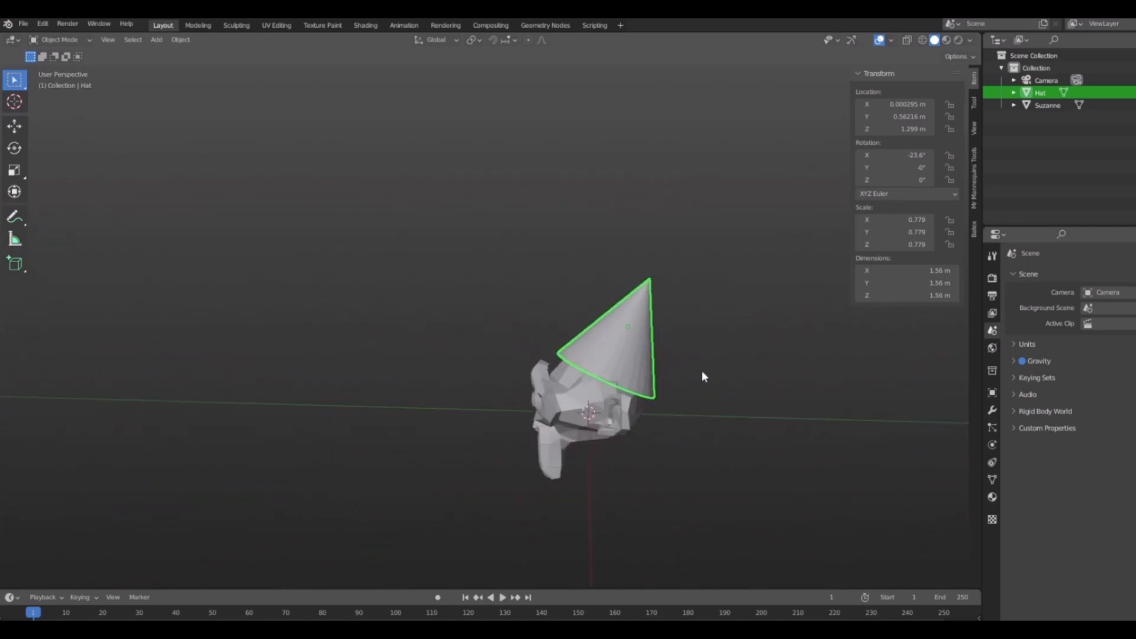
- Add a UV sphere at the world origin with 23 segments, 4 rings and a 1.18 m radius
middle_click_drag(615, 399, 693, 377)
key("shift+a")
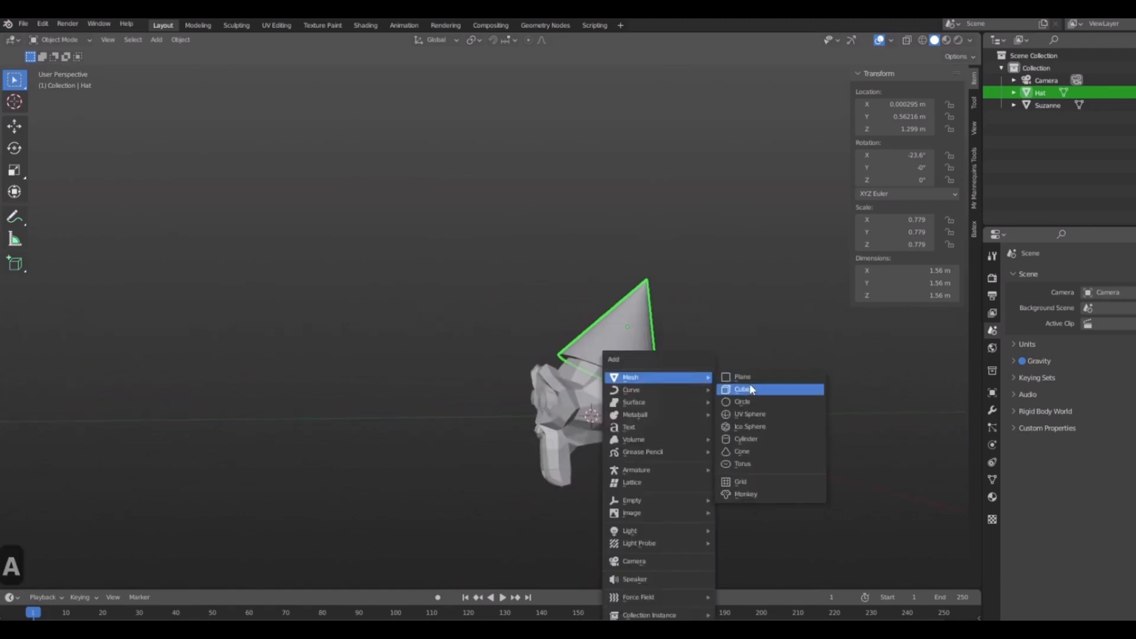
middle_click_drag(843, 459, 710, 385)
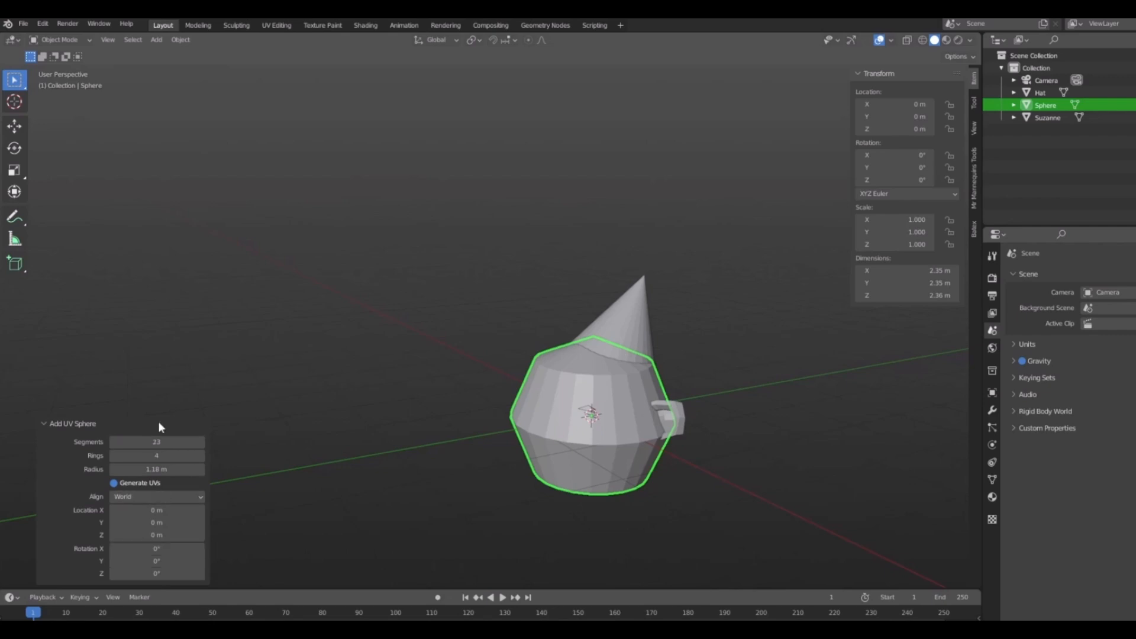
- Set the new UV sphere's segments to 32 and its rings to 16
left_click(164, 442)
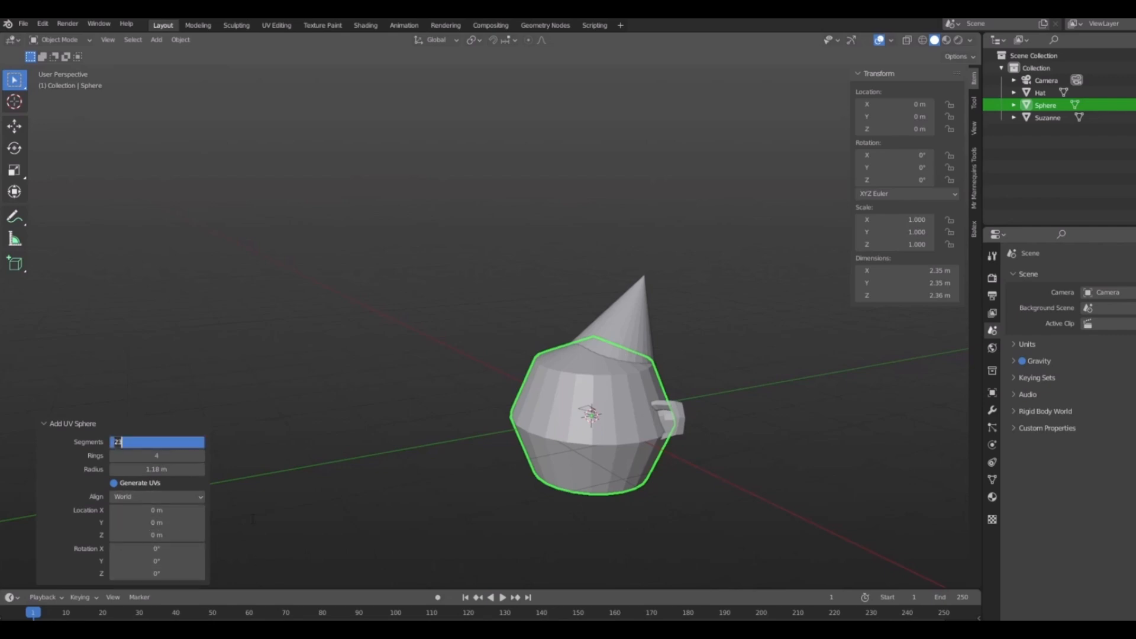
type("32")
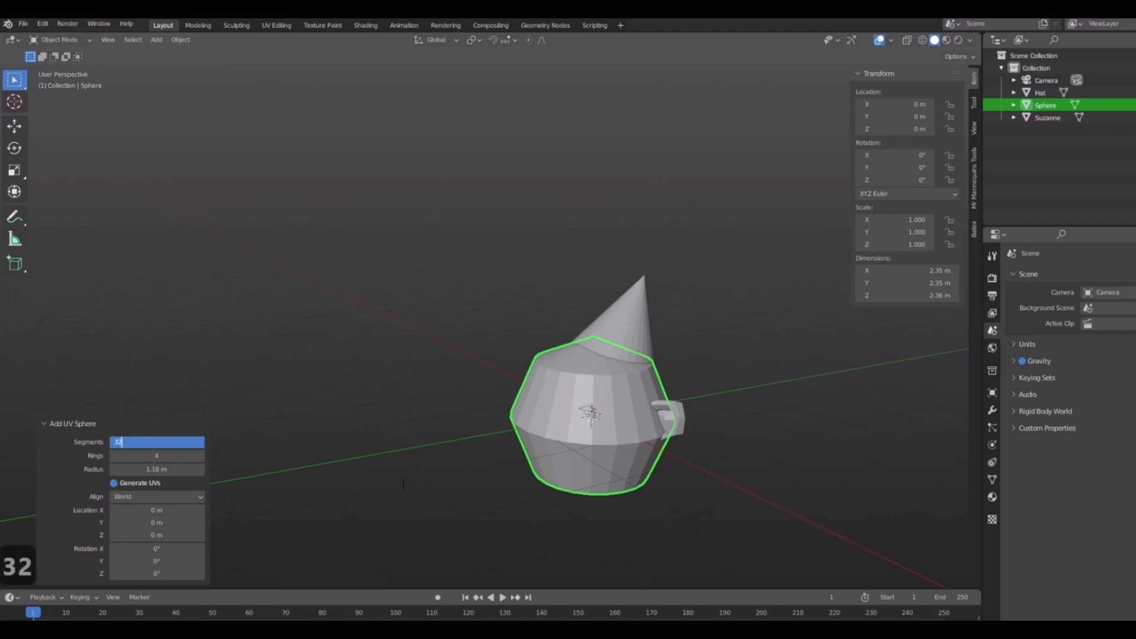
key("Return")
left_click(114, 454)
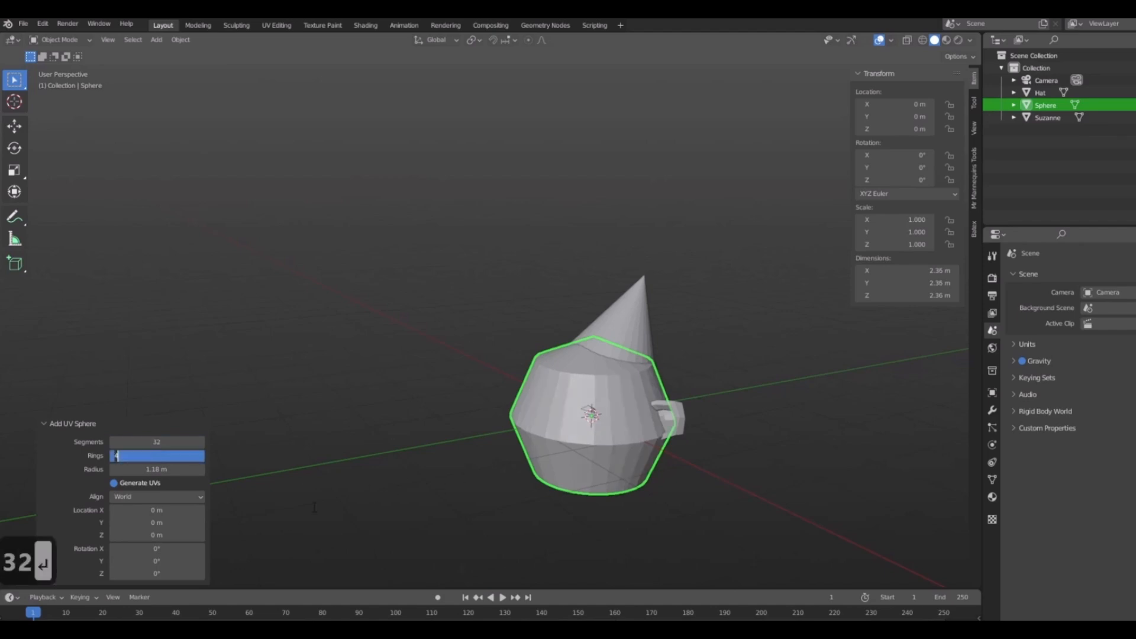
type("16")
key("Return")
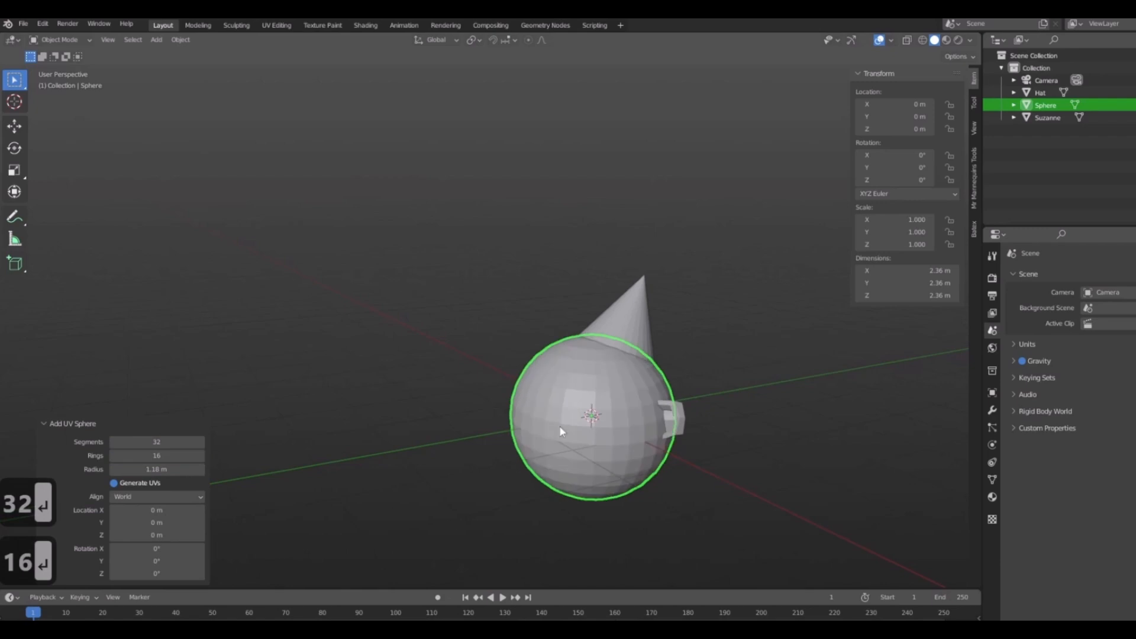
- Set the UV sphere's radius to 1 m
middle_click_drag(709, 388, 669, 423)
scroll(712, 433, "up", 4)
scroll(627, 410, "down", 4)
left_click(172, 471)
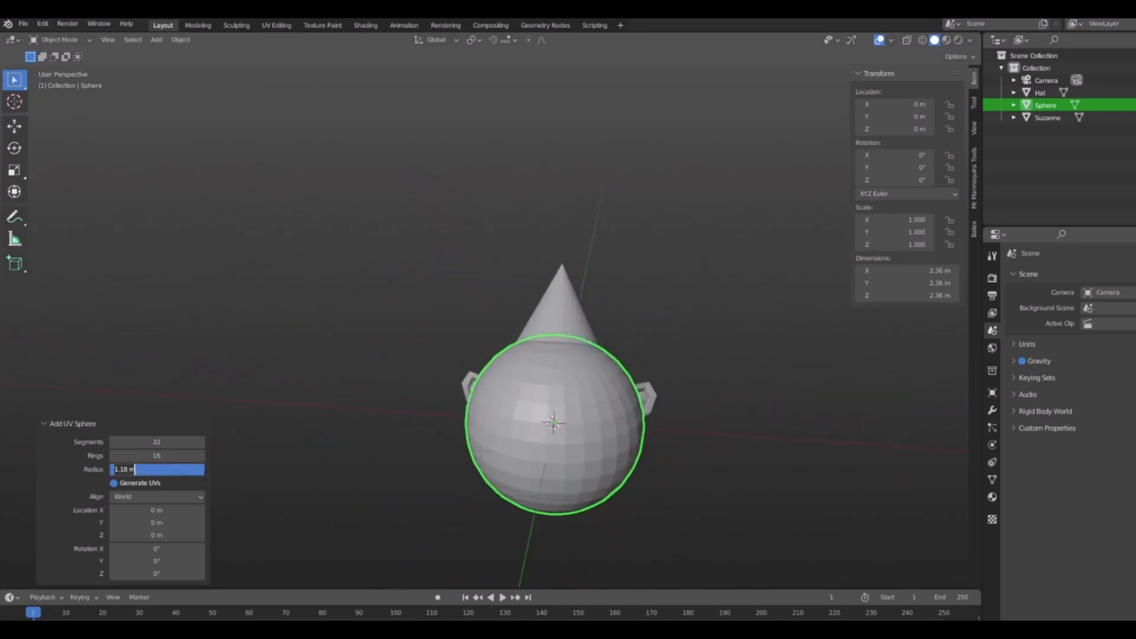
type("1")
key("Return")
- In the right side view, move the sphere onto the hat's tip, at about Y 0.86 m and Z 2 m
middle_click_drag(618, 485, 687, 444)
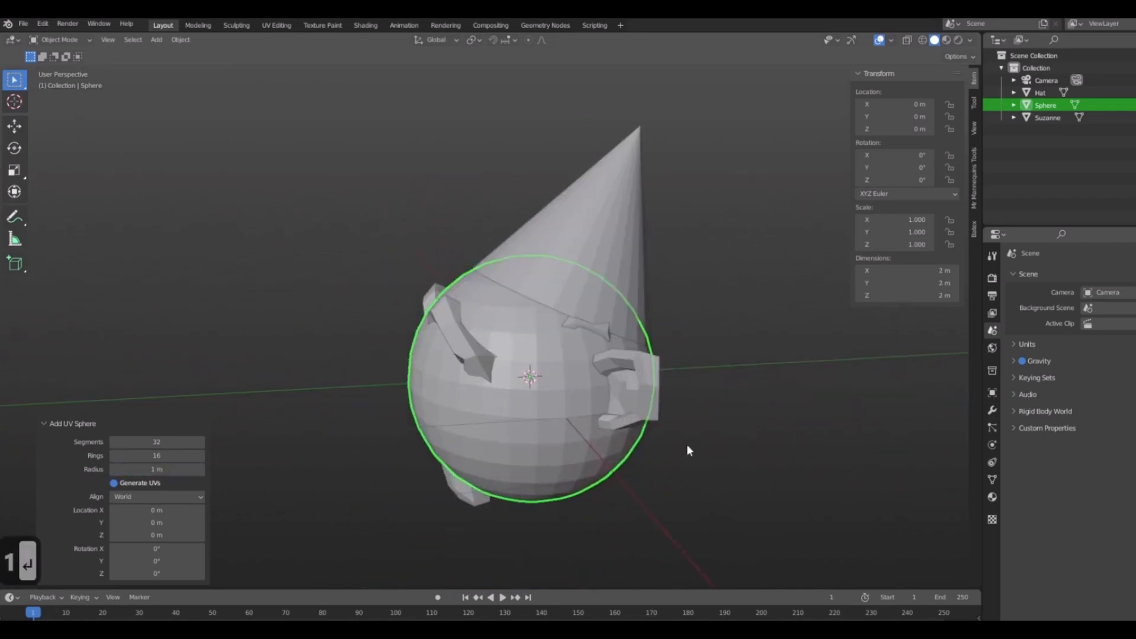
middle_click_drag(538, 405, 643, 475)
key("3")
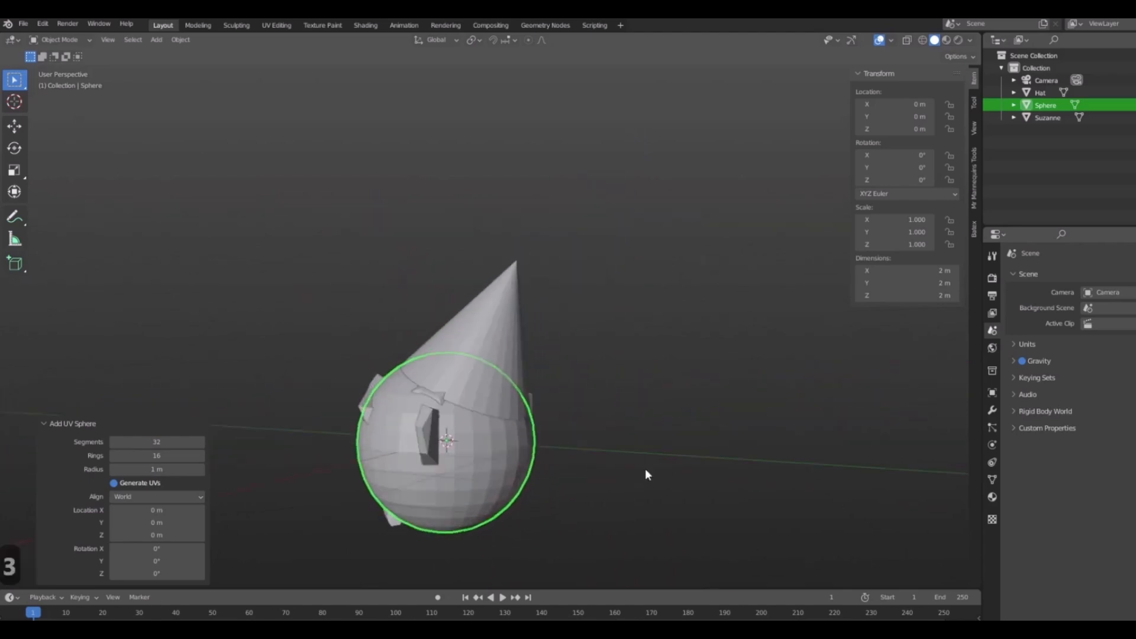
middle_click_drag(422, 466, 477, 327, "shift")
scroll(547, 364, "up", 3)
middle_click_drag(654, 370, 544, 484, "shift")
scroll(550, 482, "down", 4)
key("g")
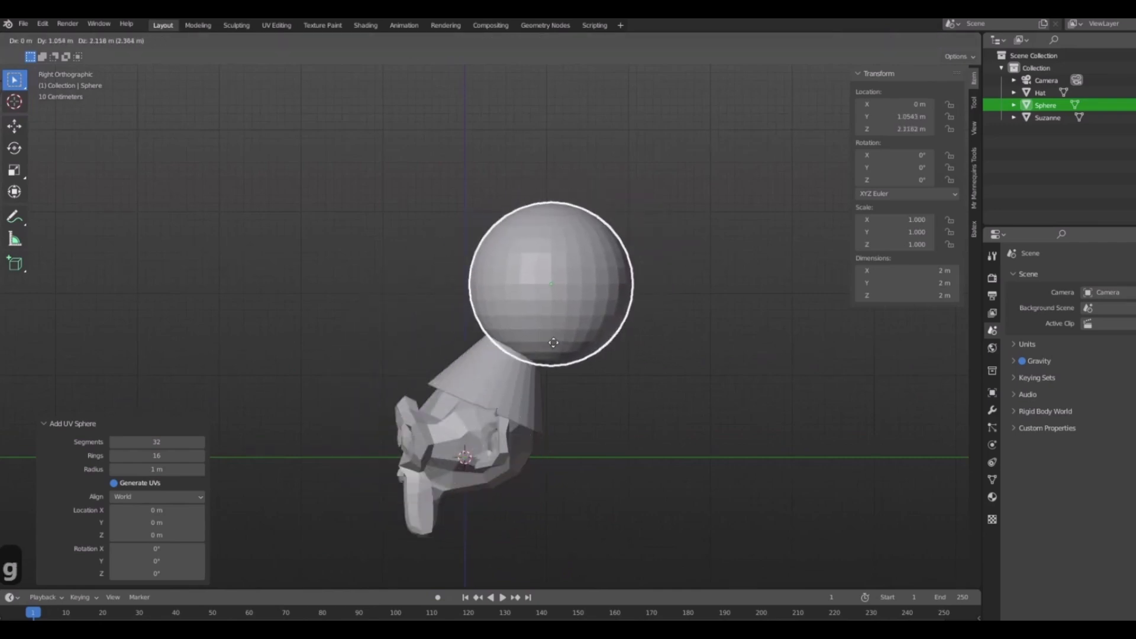
left_click(541, 352)
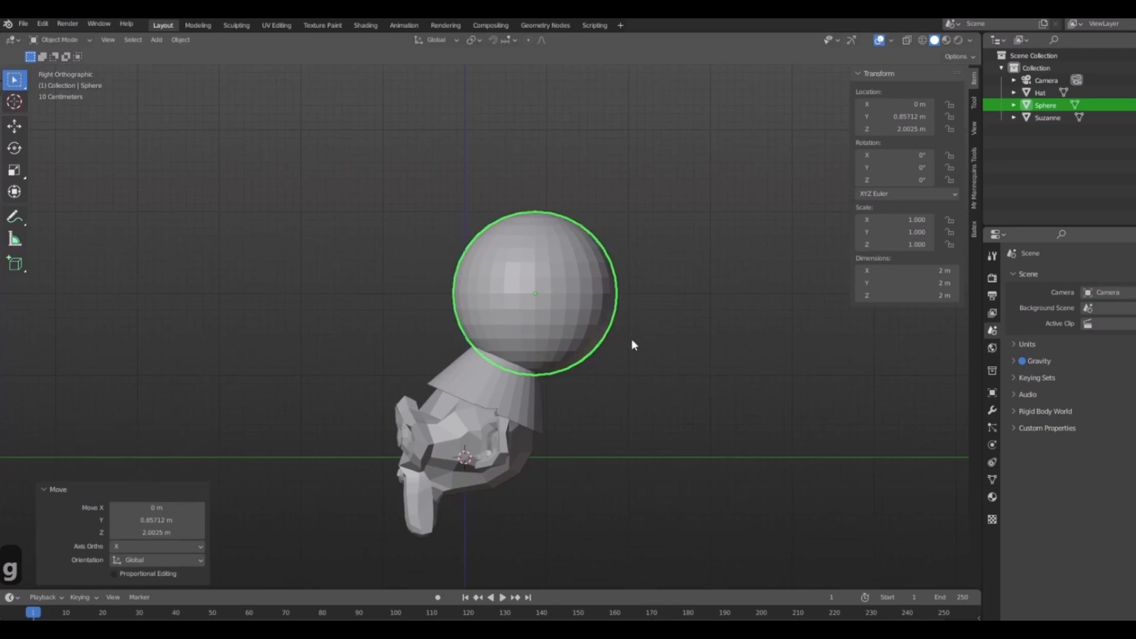
- Scale the sphere down uniformly to about 0.167 so it forms a small bobble on the hat's tip
middle_click_drag(672, 370, 694, 458, "shift")
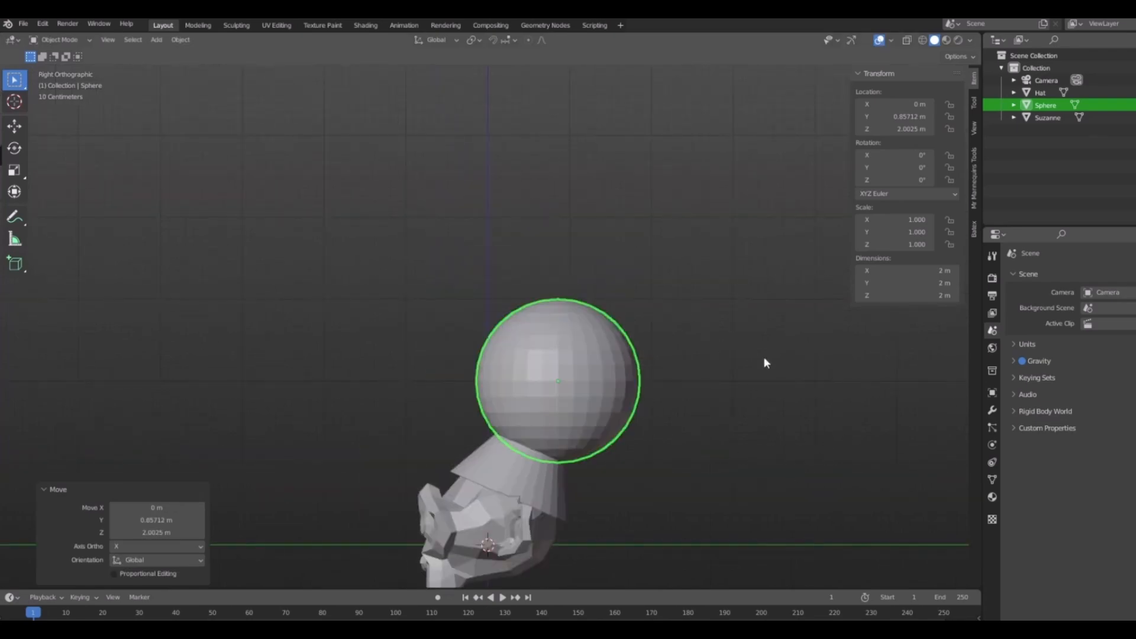
key("s")
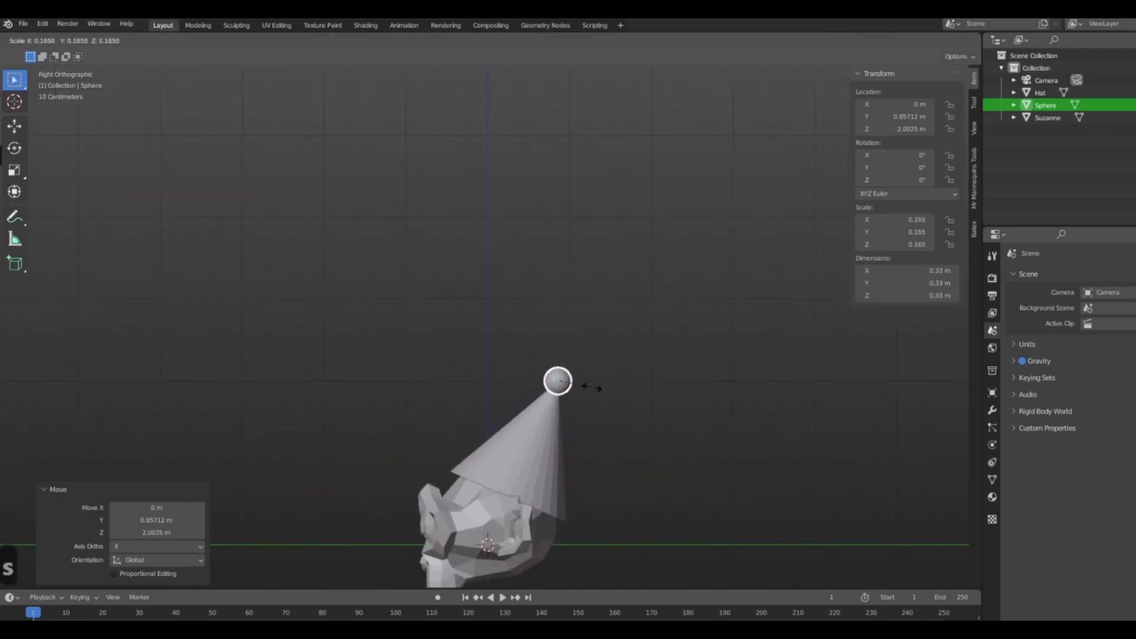
left_click(575, 388)
- Rotate the small sphere in the right side view to about -20.7° around X and deselect it
middle_click_drag(577, 397, 481, 412)
key("KP_1")
scroll(624, 393, "up", 5)
scroll(639, 396, "down", 4)
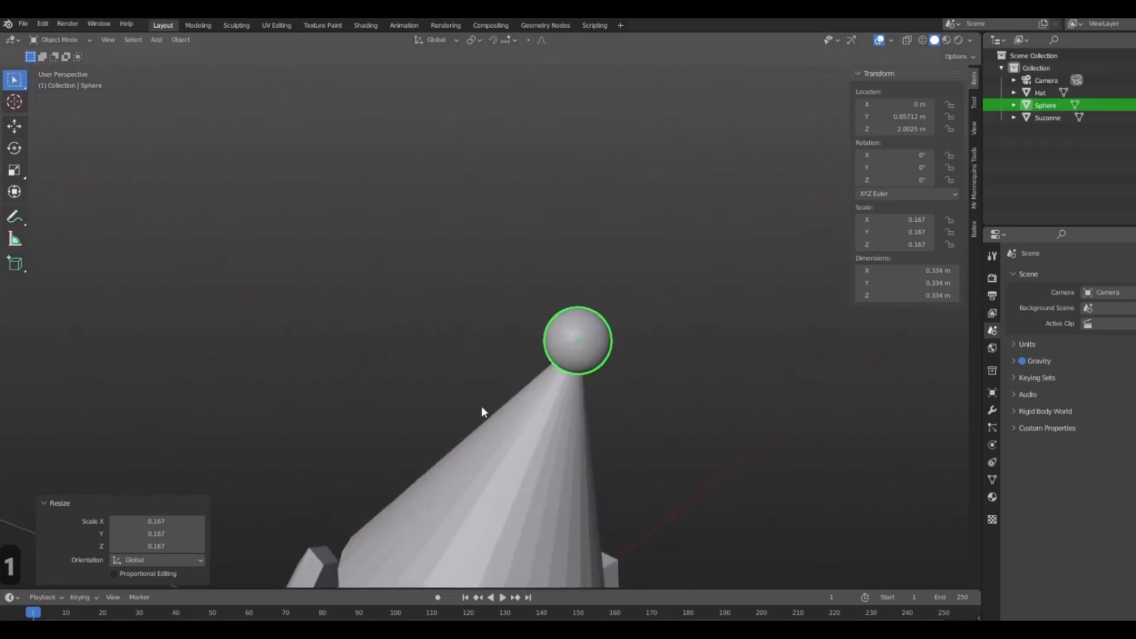
key("KP_3")
scroll(733, 356, "up", 2)
key("r")
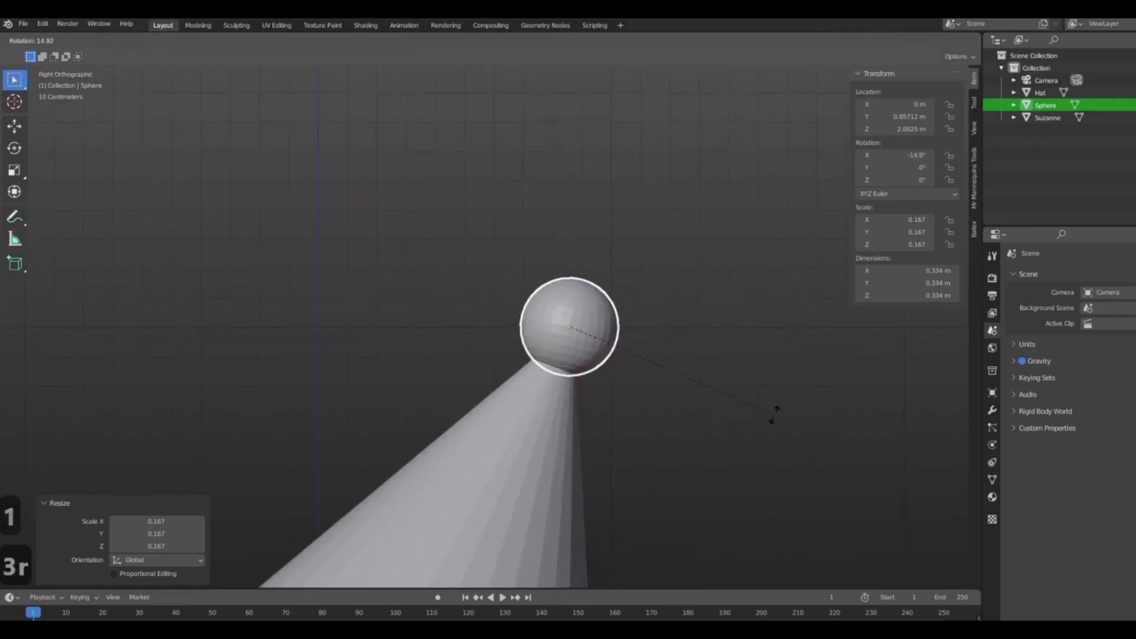
left_click(747, 425)
scroll(565, 397, "down", 5)
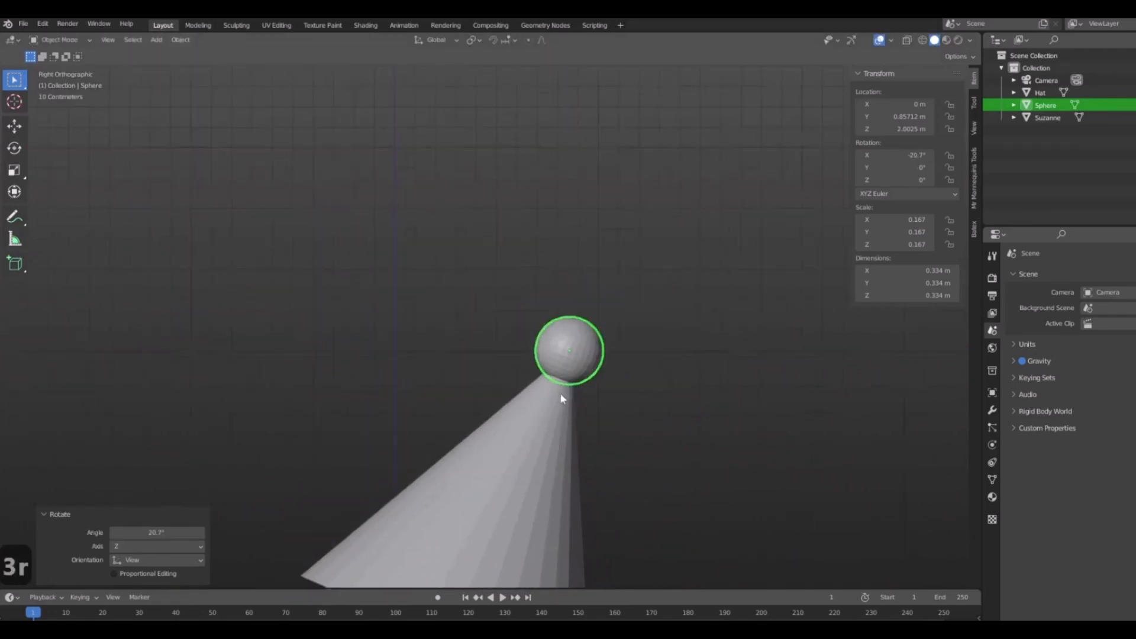
left_click(831, 465)
- Select the hat and try moving it on its own, apart from the sphere at its tip
middle_click_drag(562, 396, 684, 445)
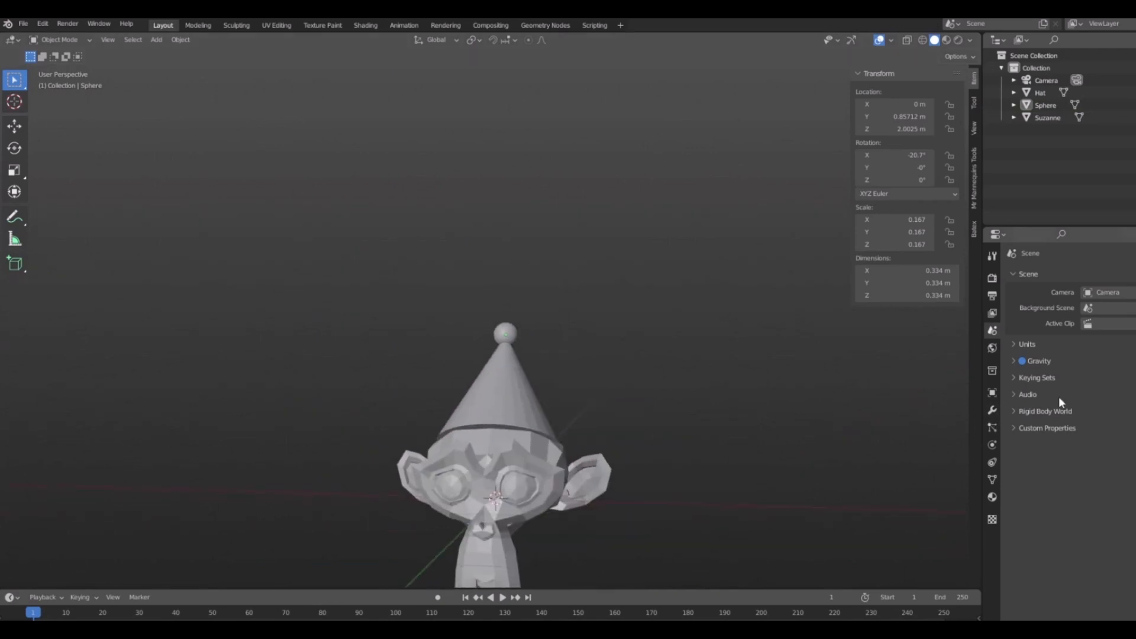
middle_click_drag(510, 314, 554, 410)
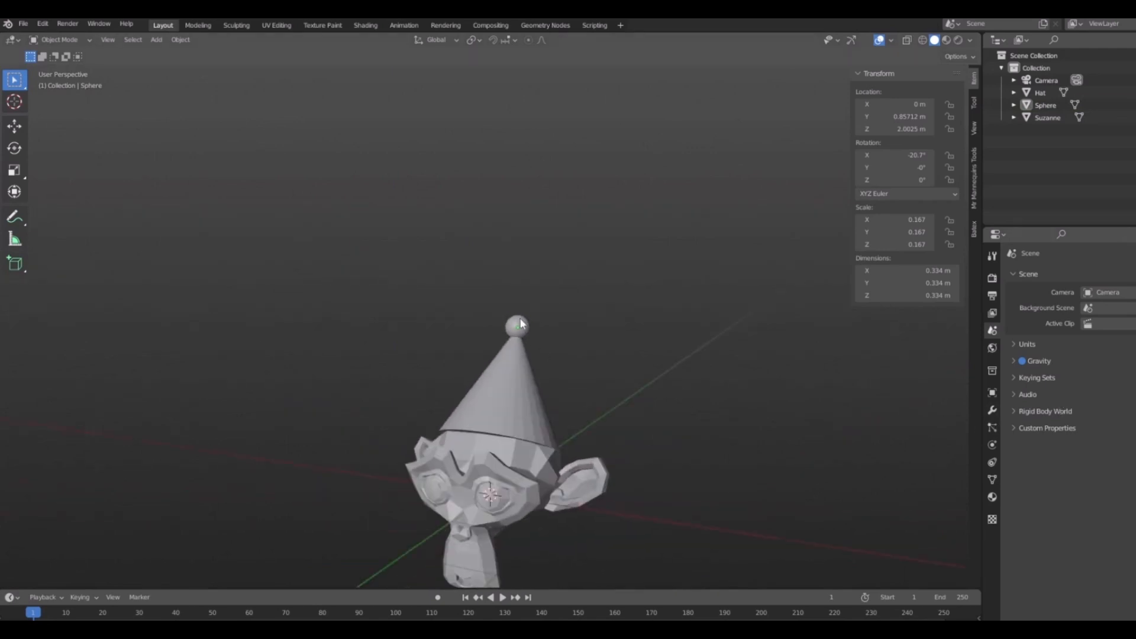
left_click(520, 324)
left_click(518, 326)
middle_click_drag(852, 403, 697, 388)
left_click(579, 400)
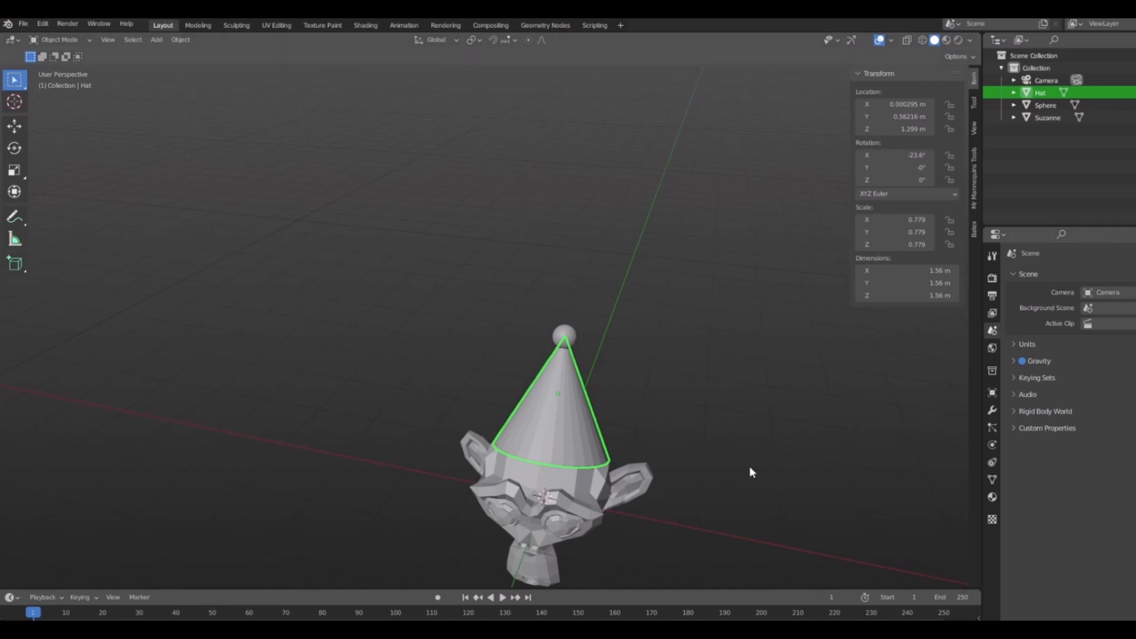
mouse_move(750, 467)
middle_mouse_down()
mouse_move(693, 440)
mouse_move(771, 464)
middle_mouse_up()
key("g")
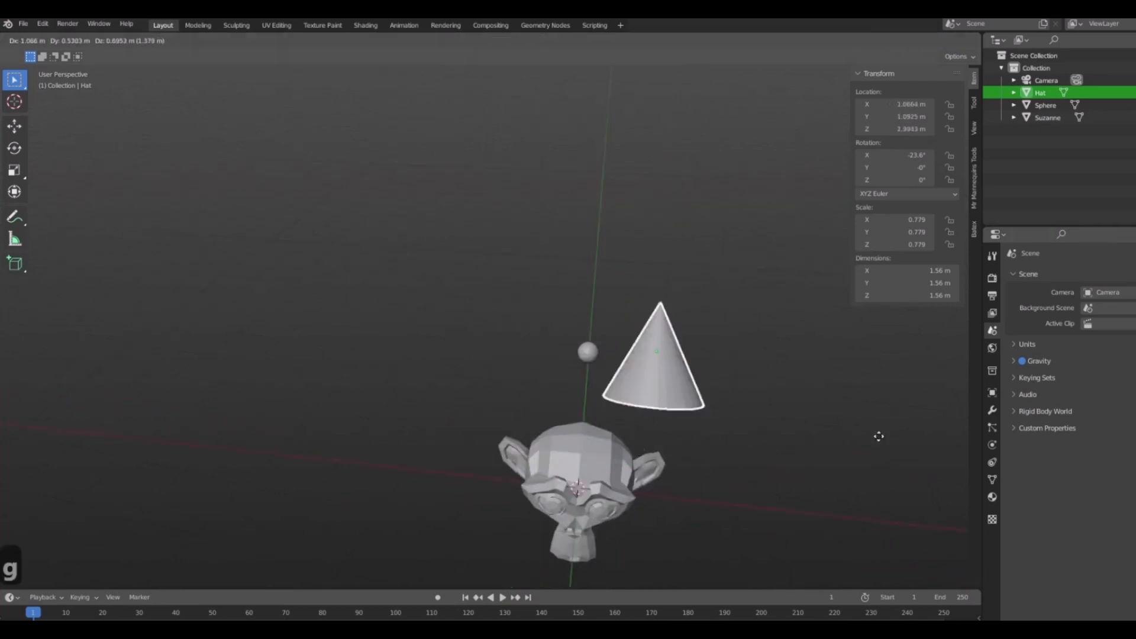
left_click(811, 372)
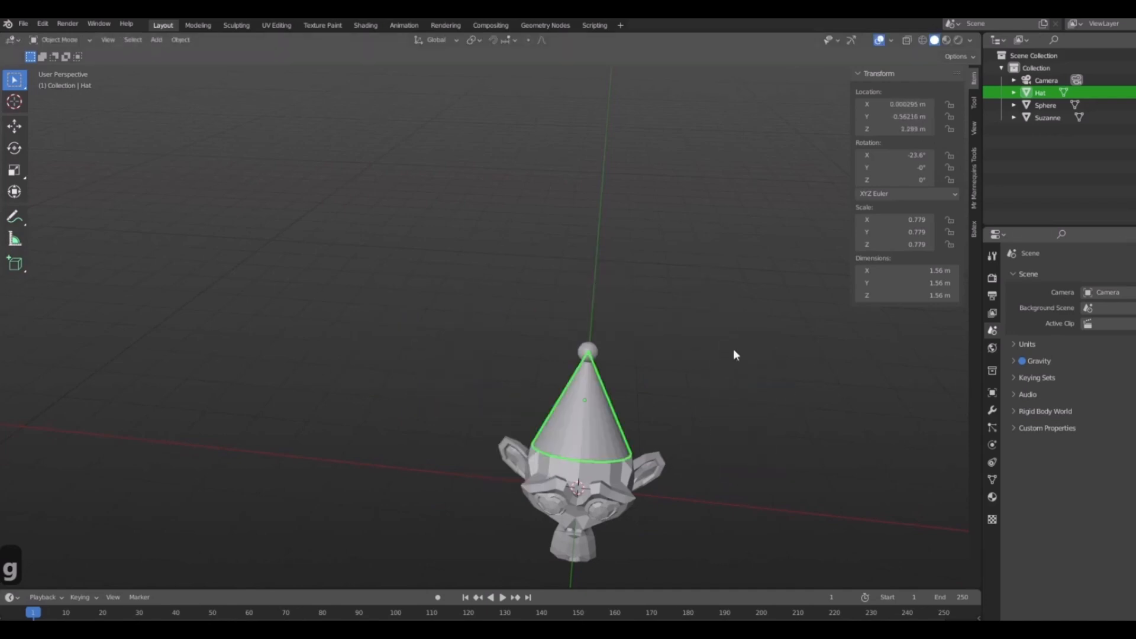
- Add the sphere to the hat selection and try moving both together along the X axis
scroll(652, 329, "up", 8)
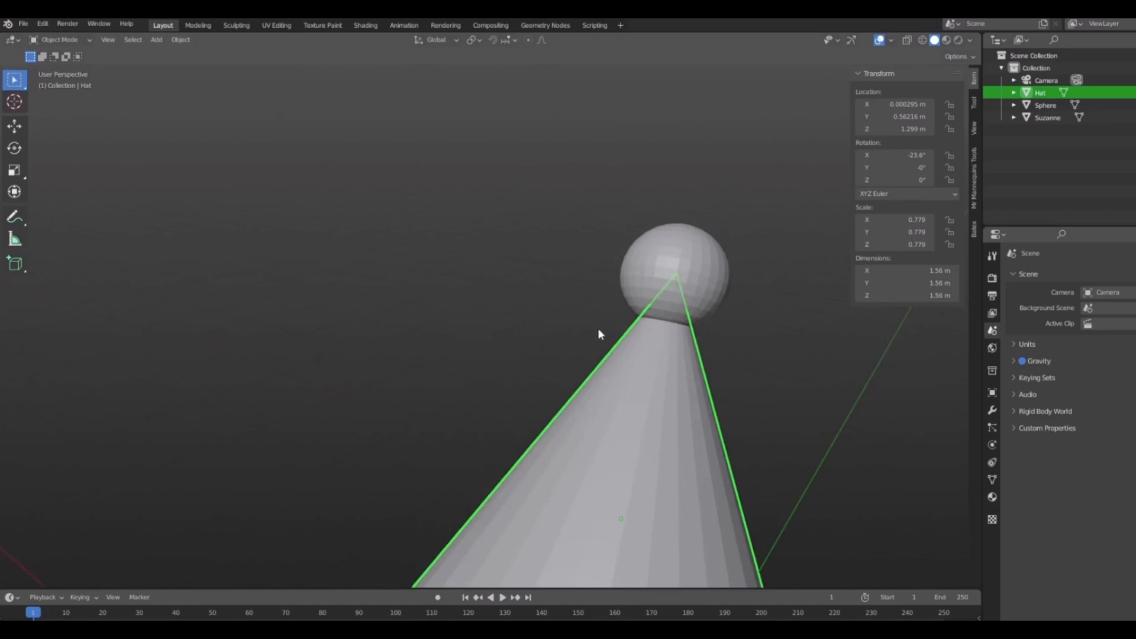
scroll(727, 369, "down", 8)
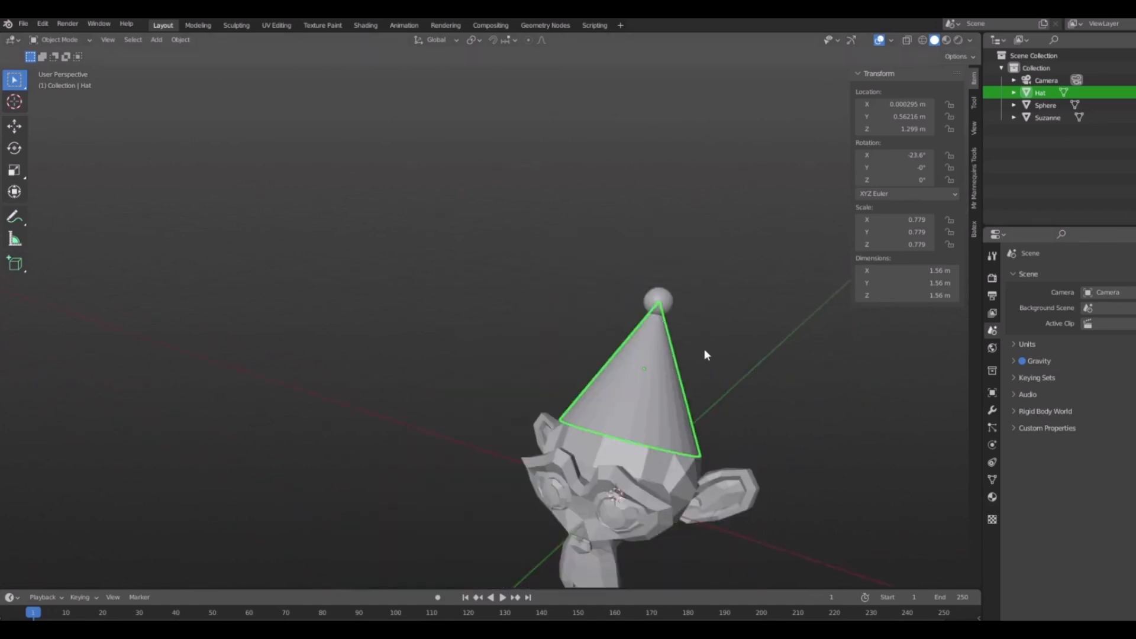
middle_click_drag(775, 352, 753, 410)
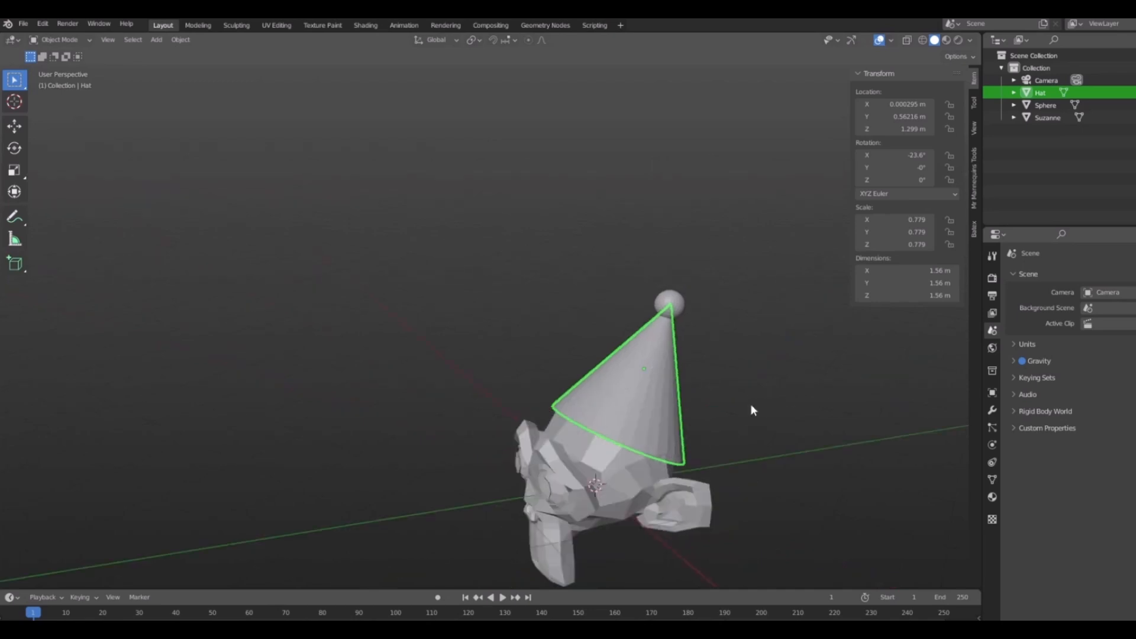
left_click(678, 303, "shift")
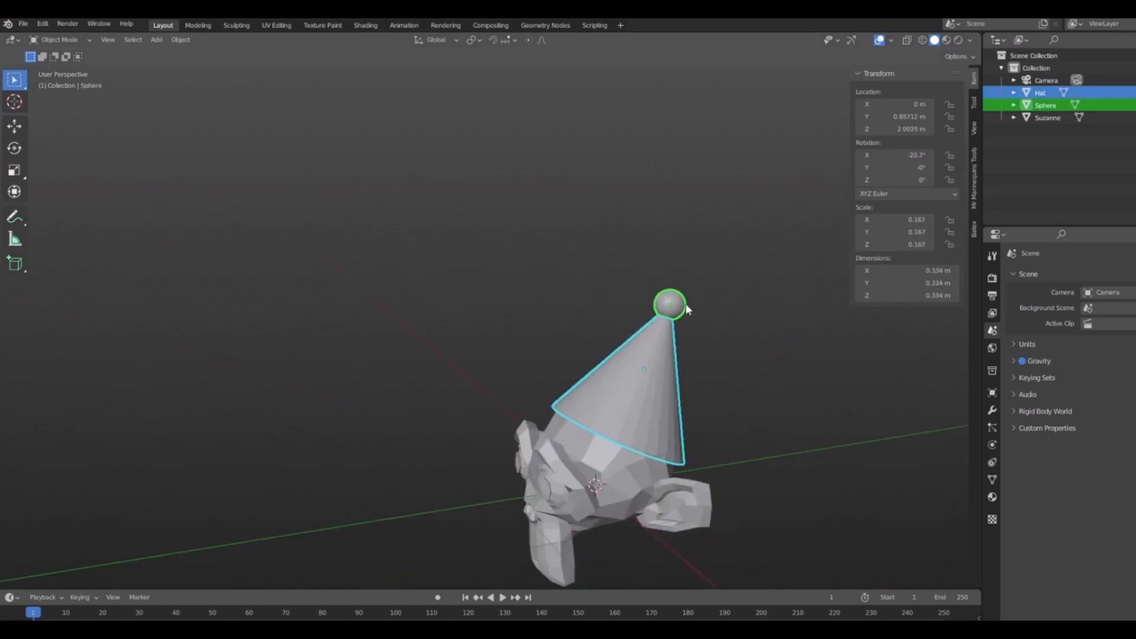
middle_click_drag(664, 265, 658, 394)
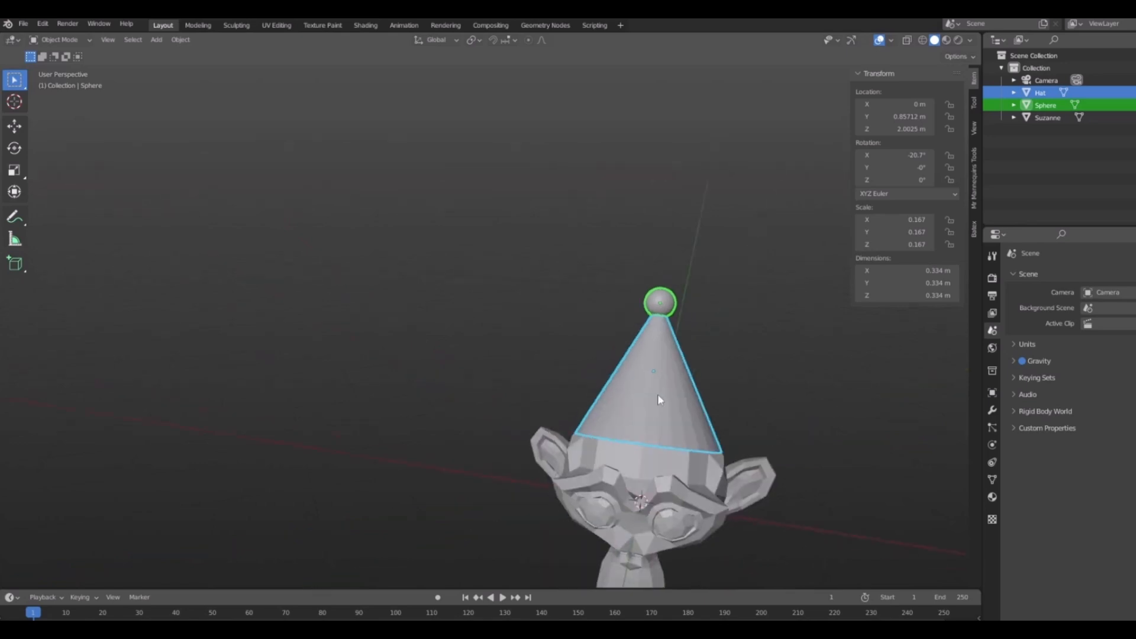
key("g")
key("x")
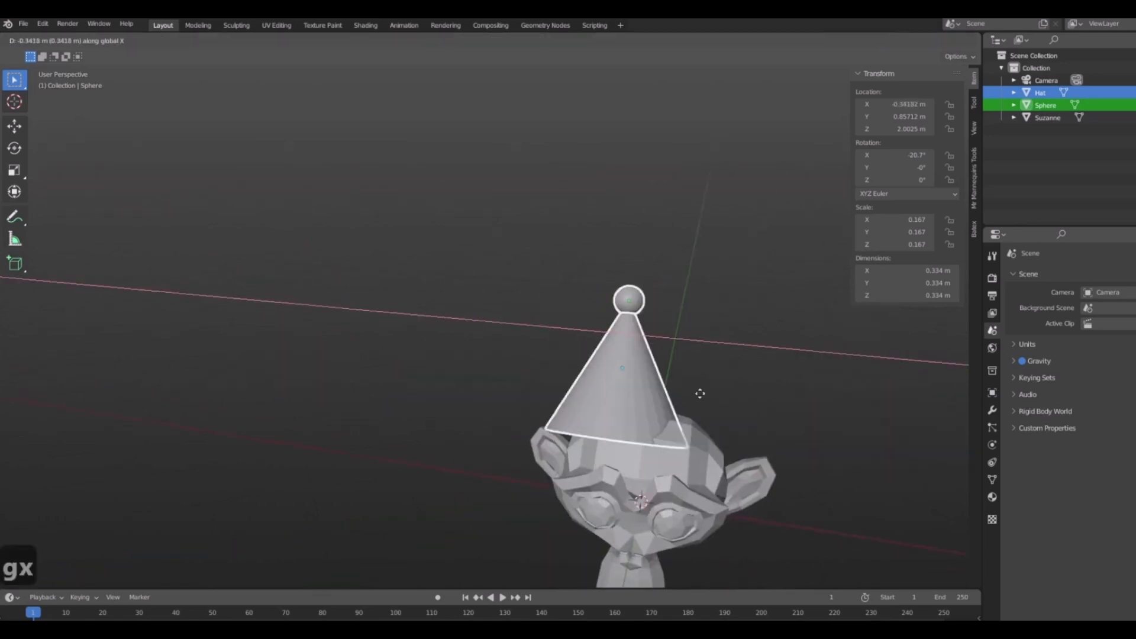
right_click(859, 362)
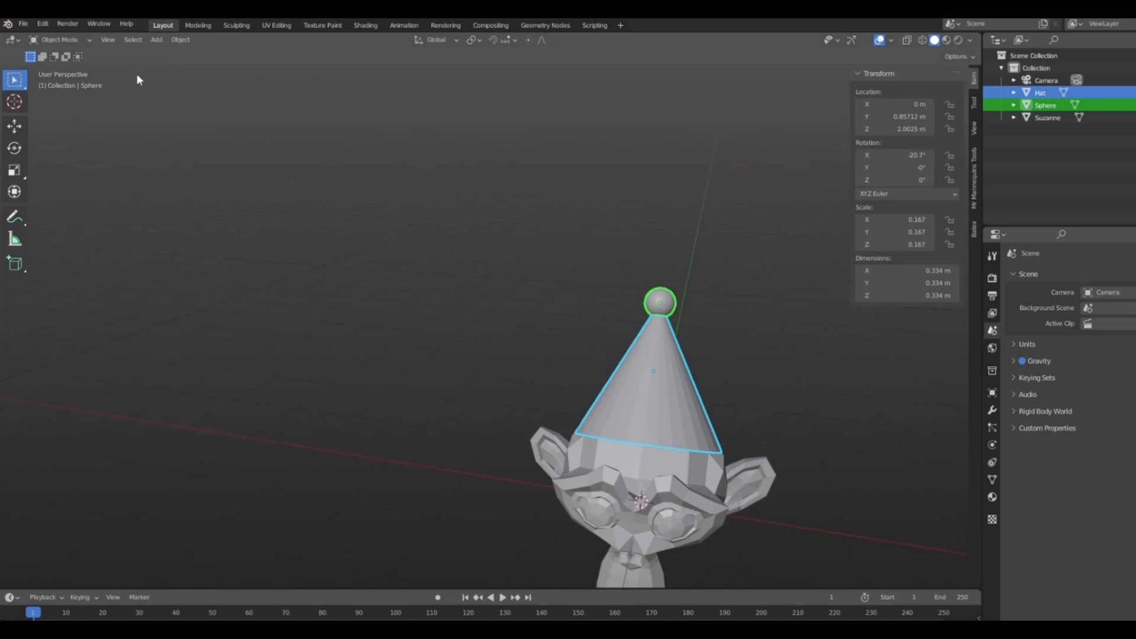
- Deselect everything, box-select the hat and sphere with the Select Box tool, and try moving them along the X axis
key("alt+a")
left_click(14, 83)
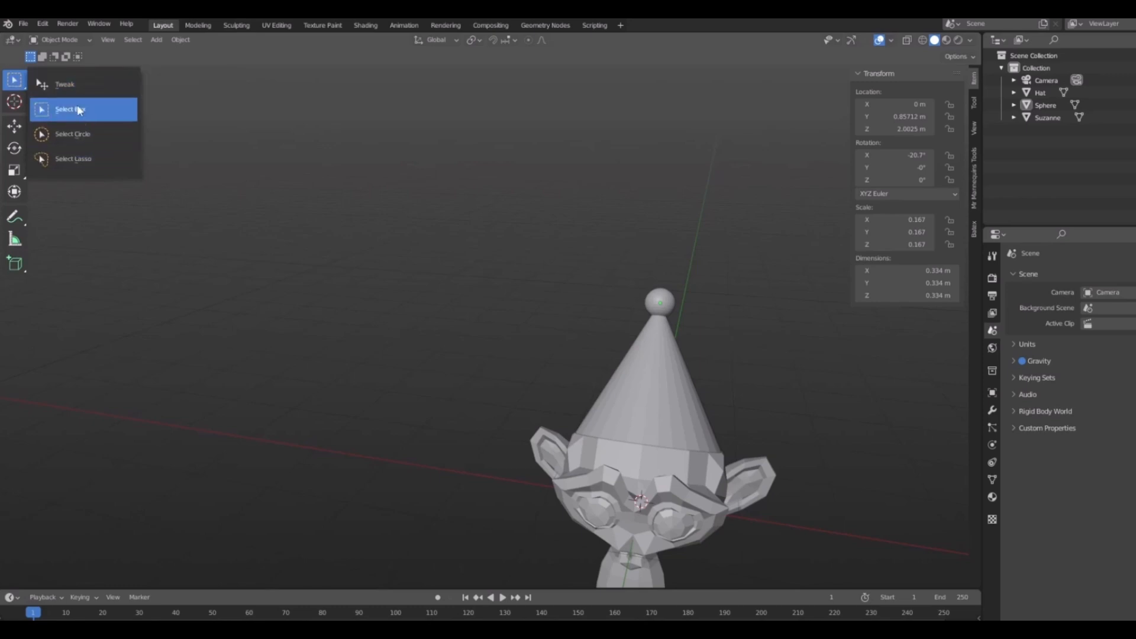
left_click(79, 110)
middle_click_drag(583, 287, 505, 268)
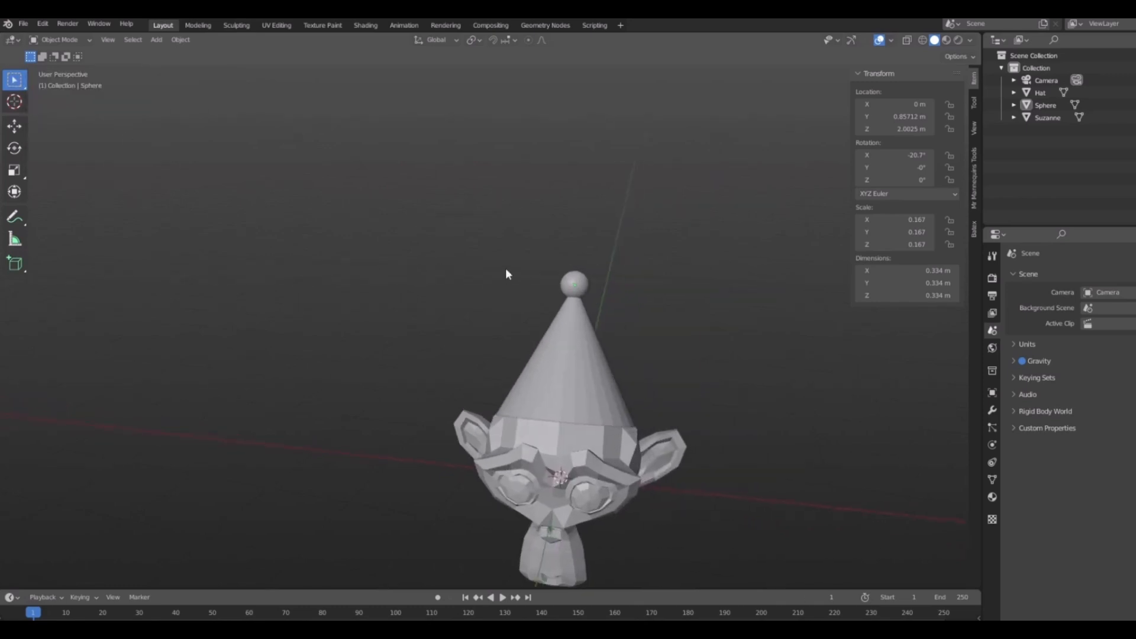
left_click_drag(419, 239, 758, 382)
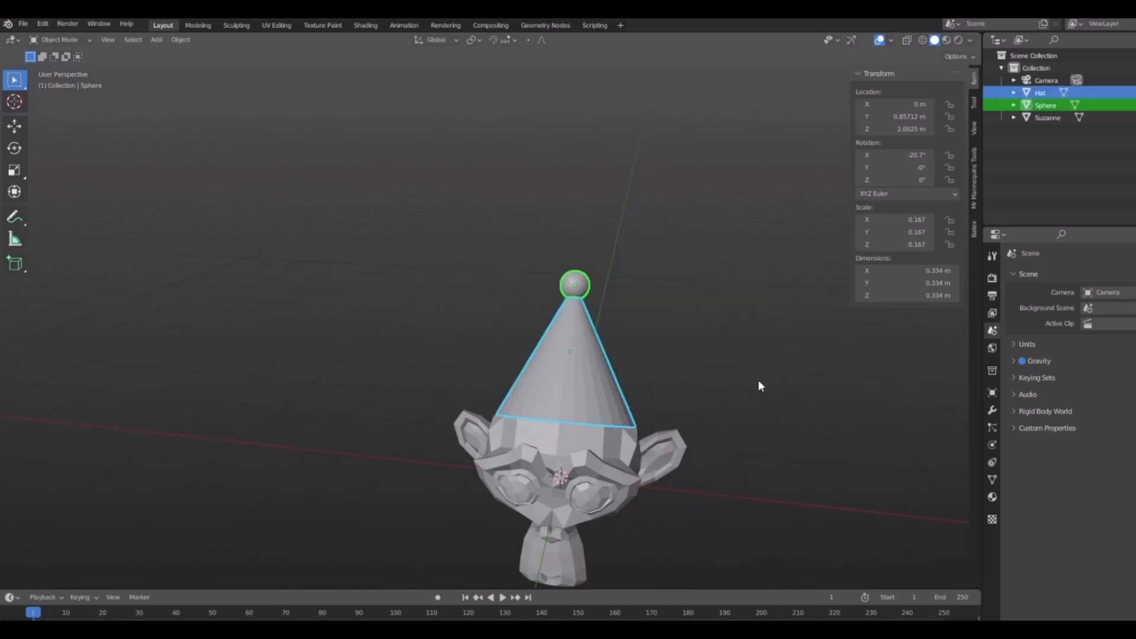
middle_click_drag(534, 296, 557, 410)
key("g")
key("x")
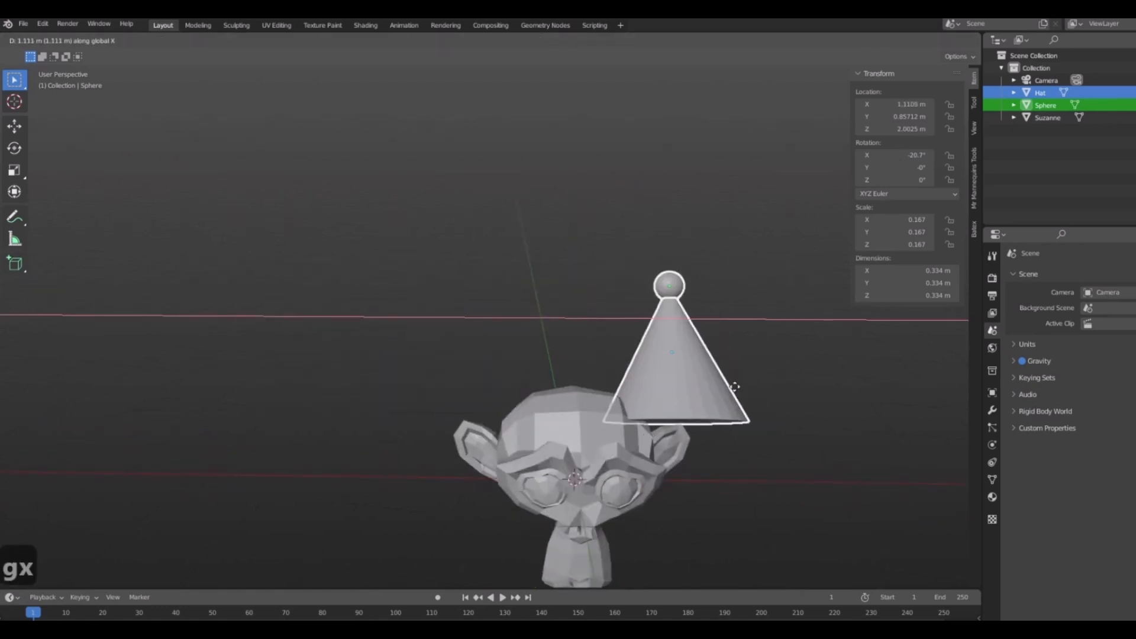
right_click(735, 383)
- Select only the small sphere at the hat's tip and view it from the side
left_click(574, 288)
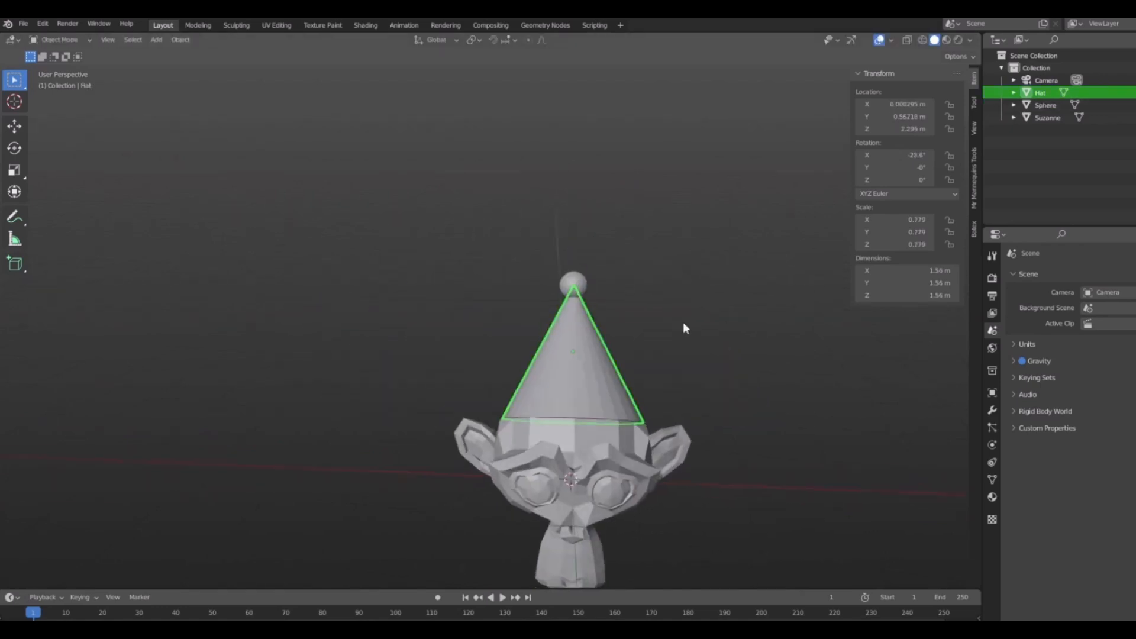
middle_click_drag(685, 325, 611, 286)
left_click(610, 287)
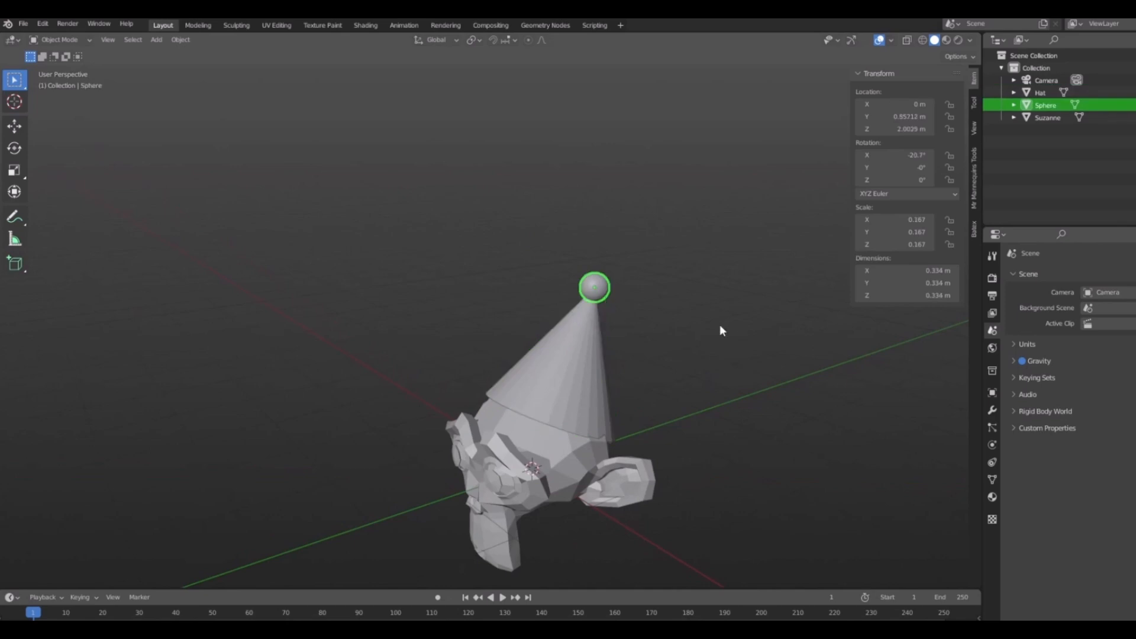
middle_click_drag(720, 327, 608, 265)
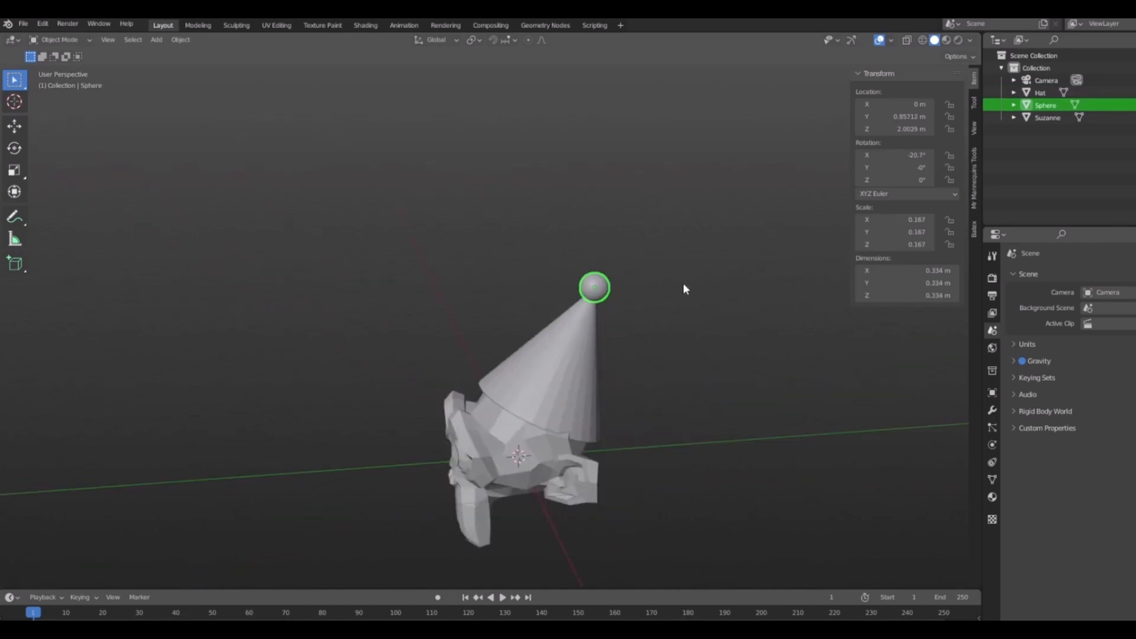
scroll(626, 347, "up", 3)
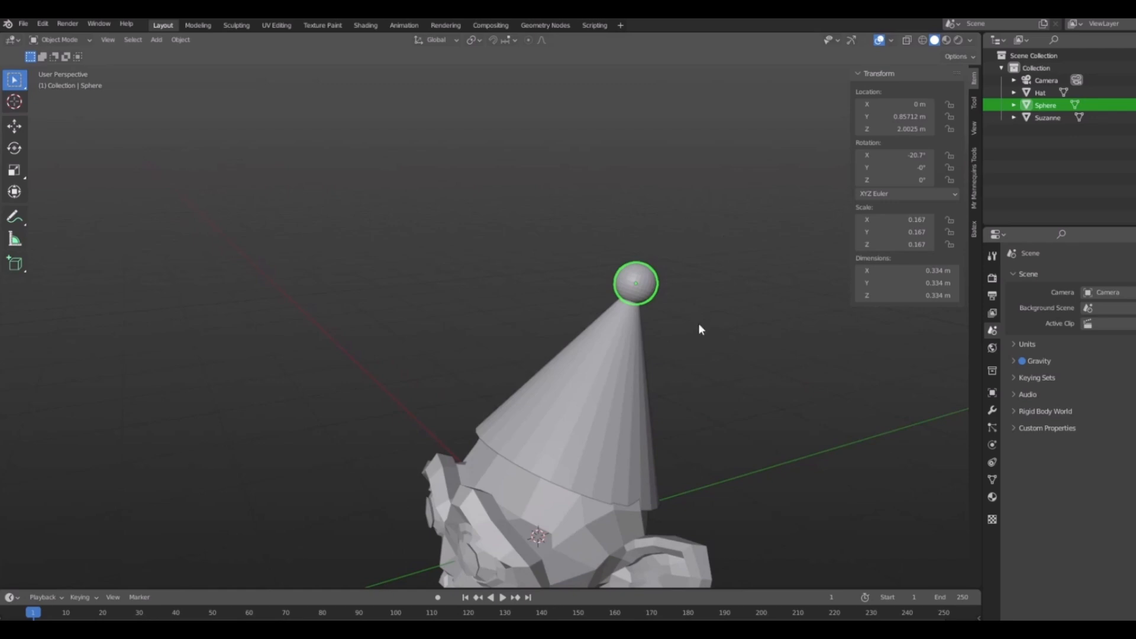
middle_click_drag(765, 373, 750, 360)
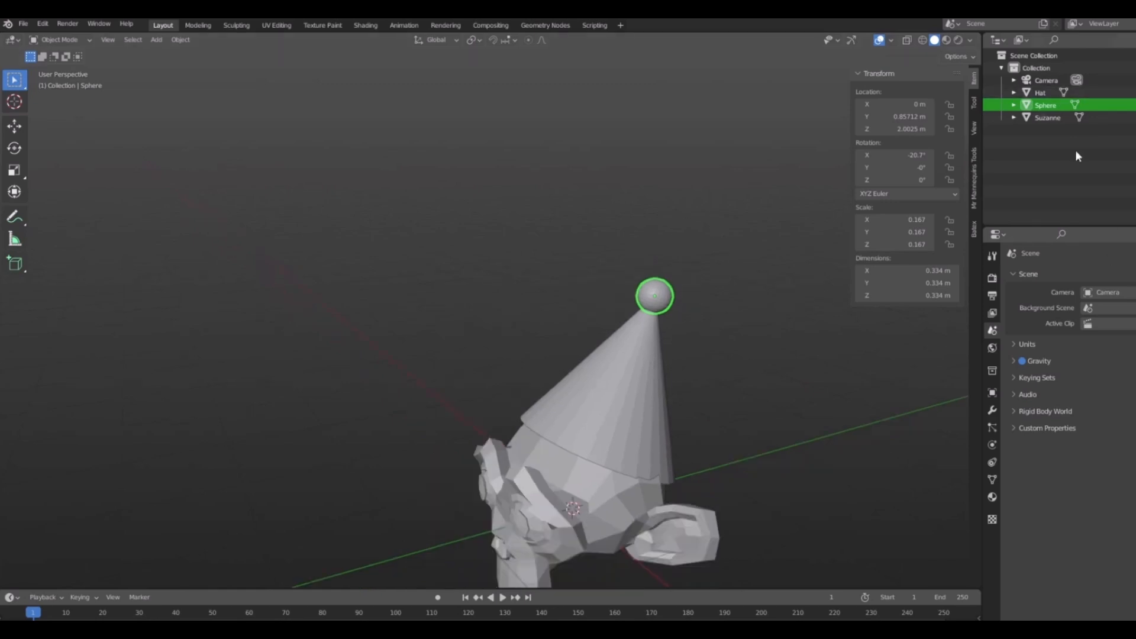
- Select the sphere, add the hat to the selection as the active object, and join both into one mesh
left_click(1043, 93)
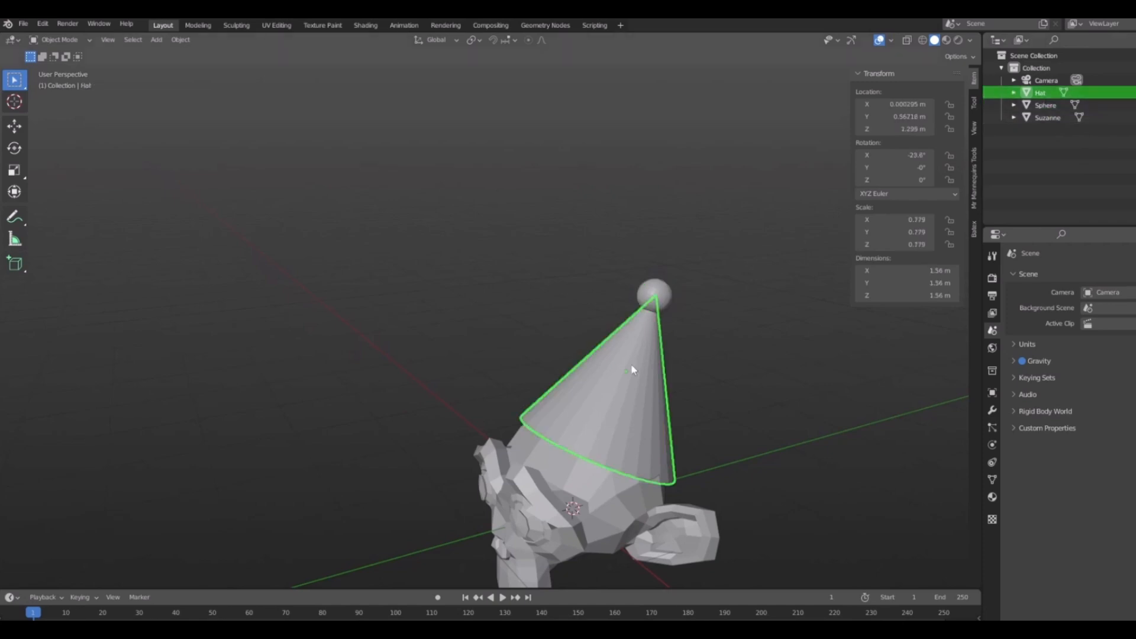
middle_click_drag(351, 370, 559, 336)
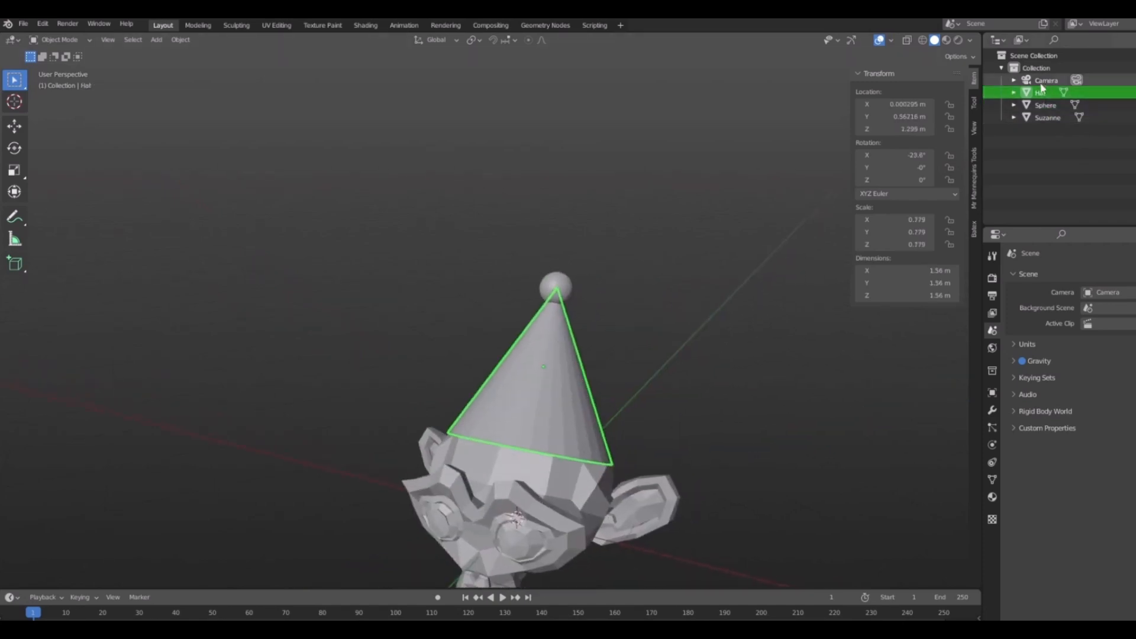
left_click(1045, 105)
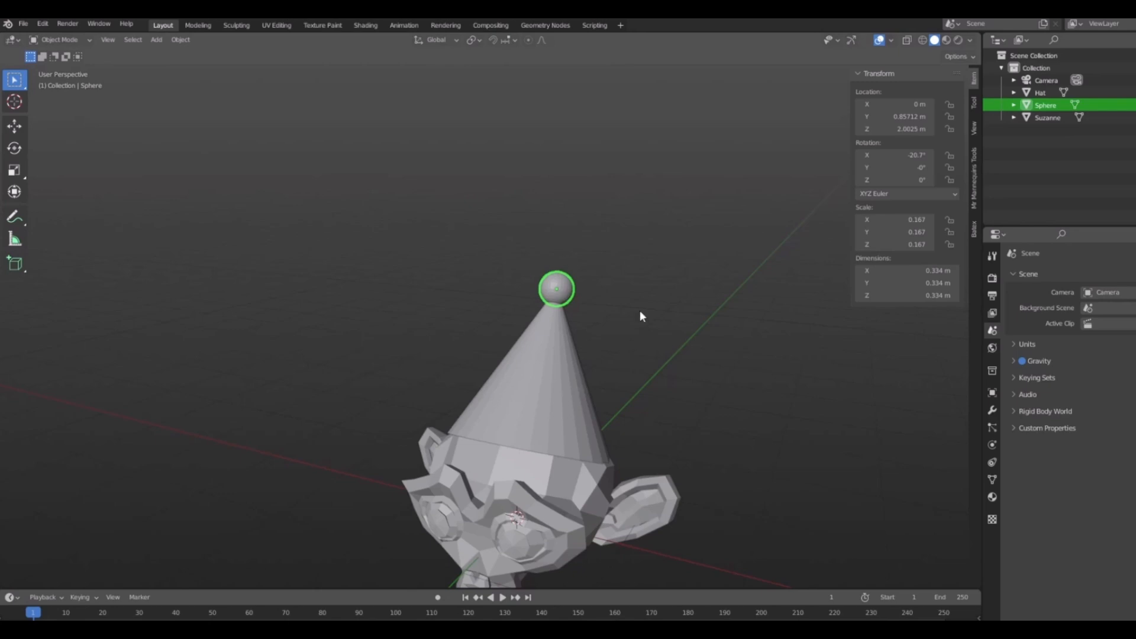
middle_click_drag(640, 312, 588, 421)
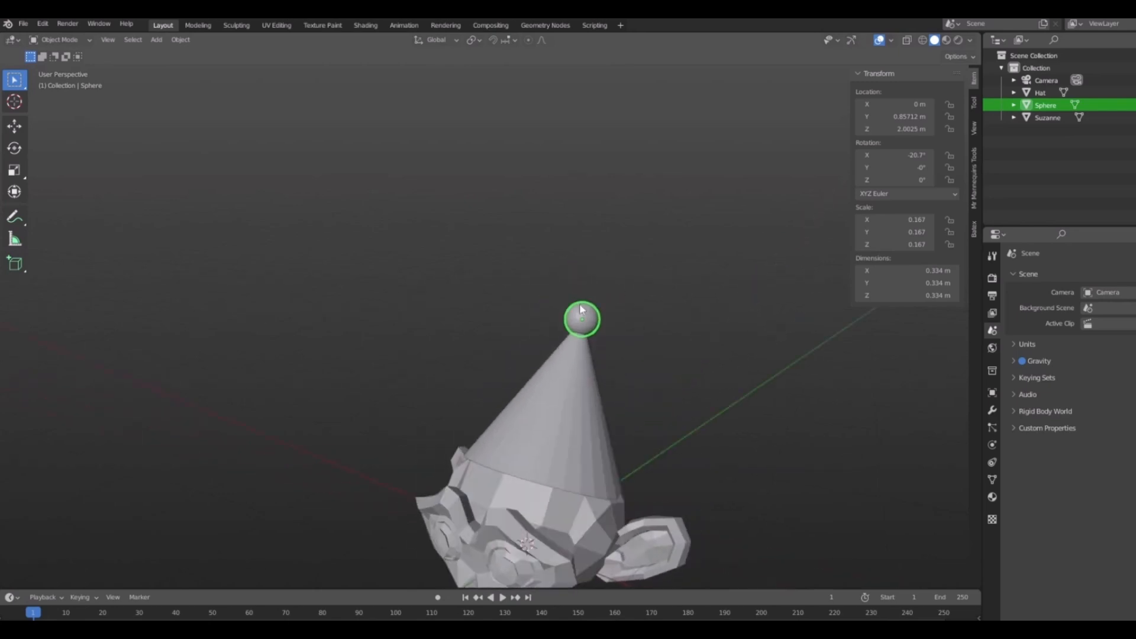
left_click(555, 385, "shift")
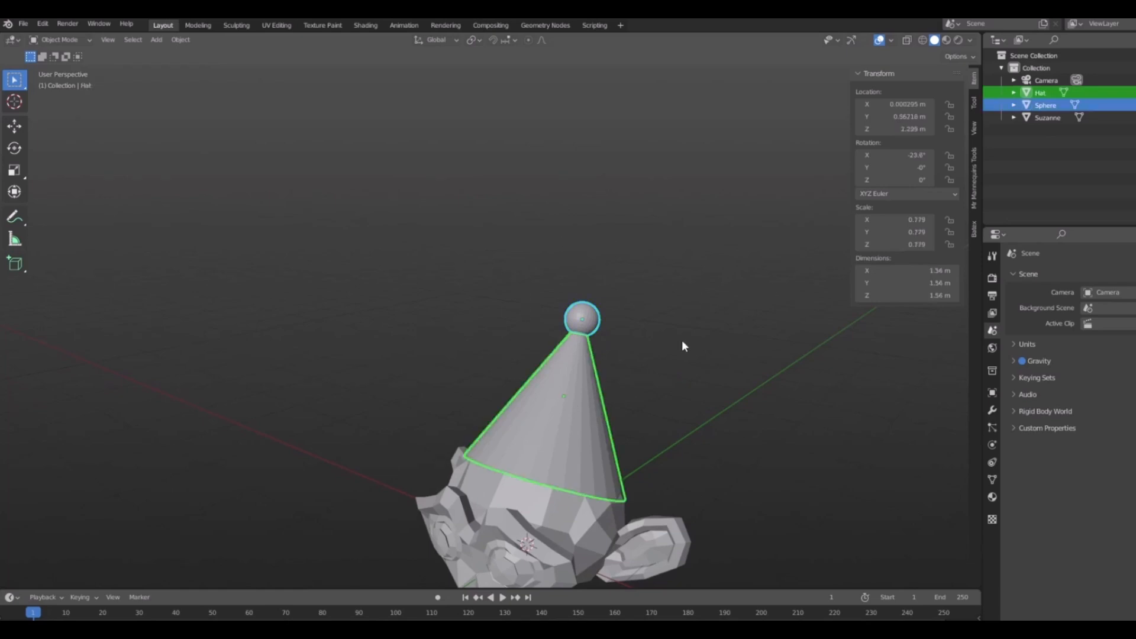
key("ctrl+j")
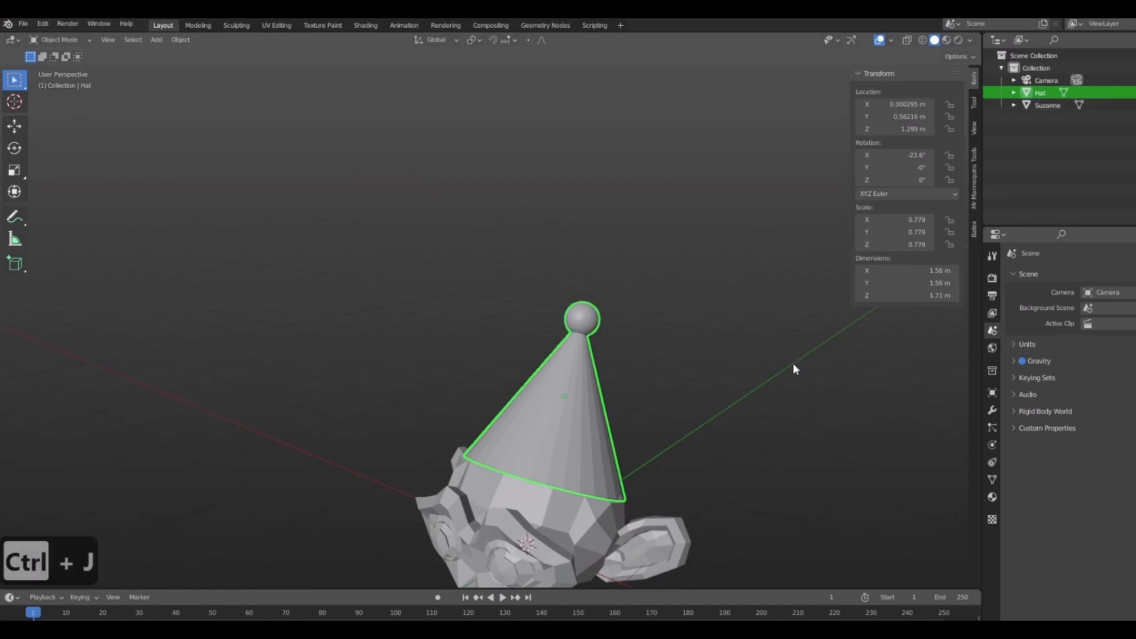
- Deselect and reselect the joined hat, and examine it from the side and front as a single object
middle_click_drag(793, 364, 750, 364)
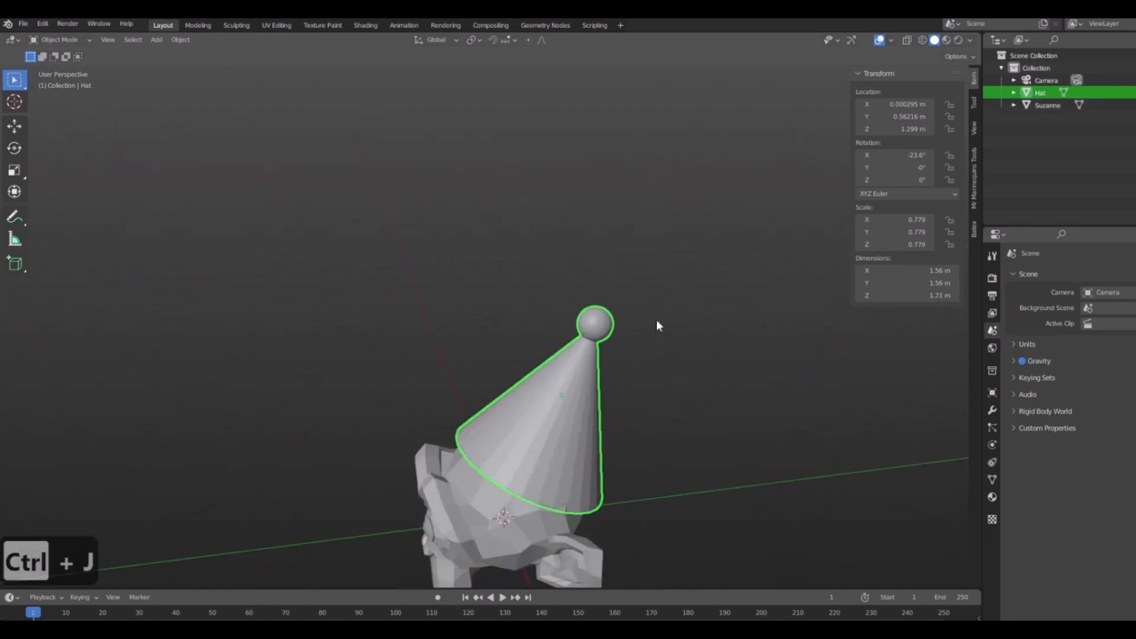
middle_click_drag(658, 324, 646, 393)
middle_click_drag(694, 459, 748, 510)
left_click(817, 434)
left_click(565, 419)
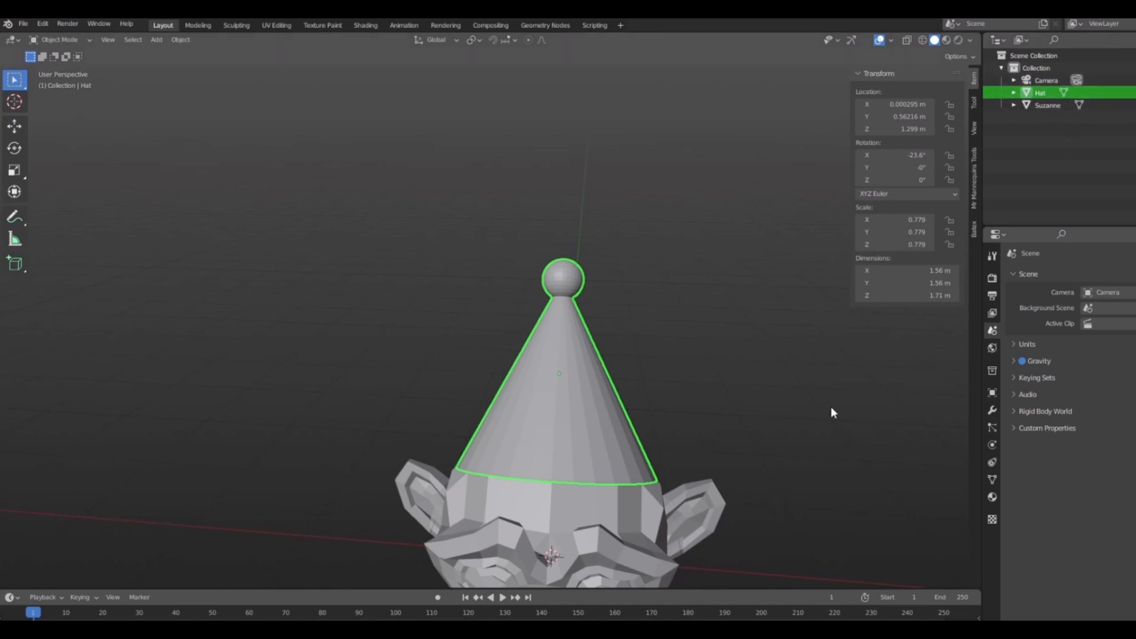
middle_click_drag(831, 411, 552, 313)
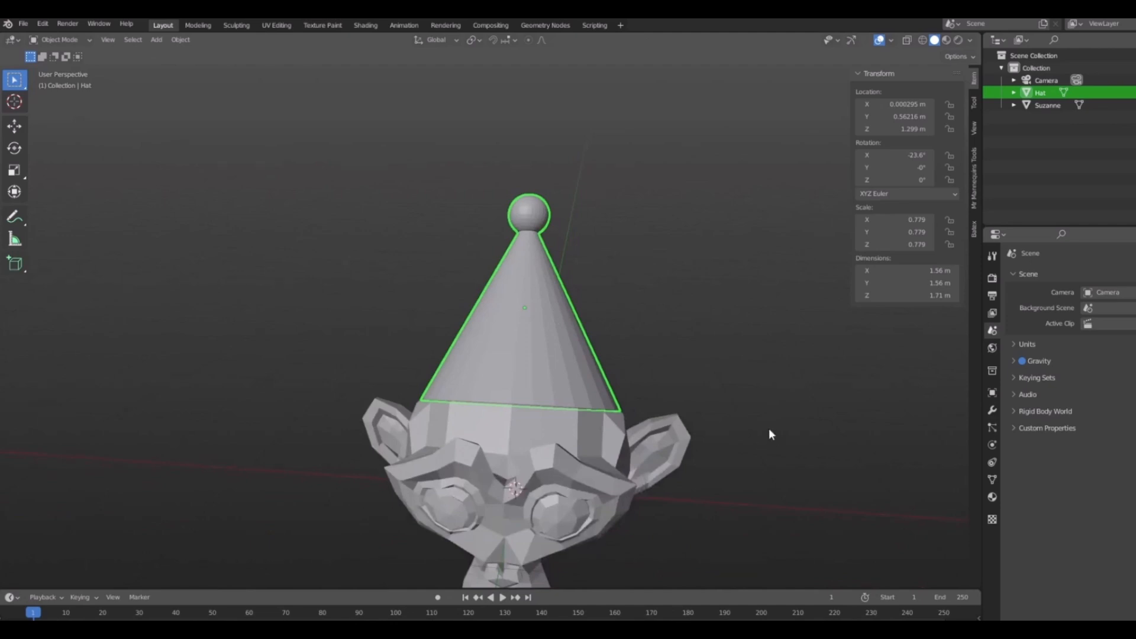
- Undo the join so the hat and sphere are separate objects again
key("ctrl+z")
key("ctrl+z")
key("ctrl+z")
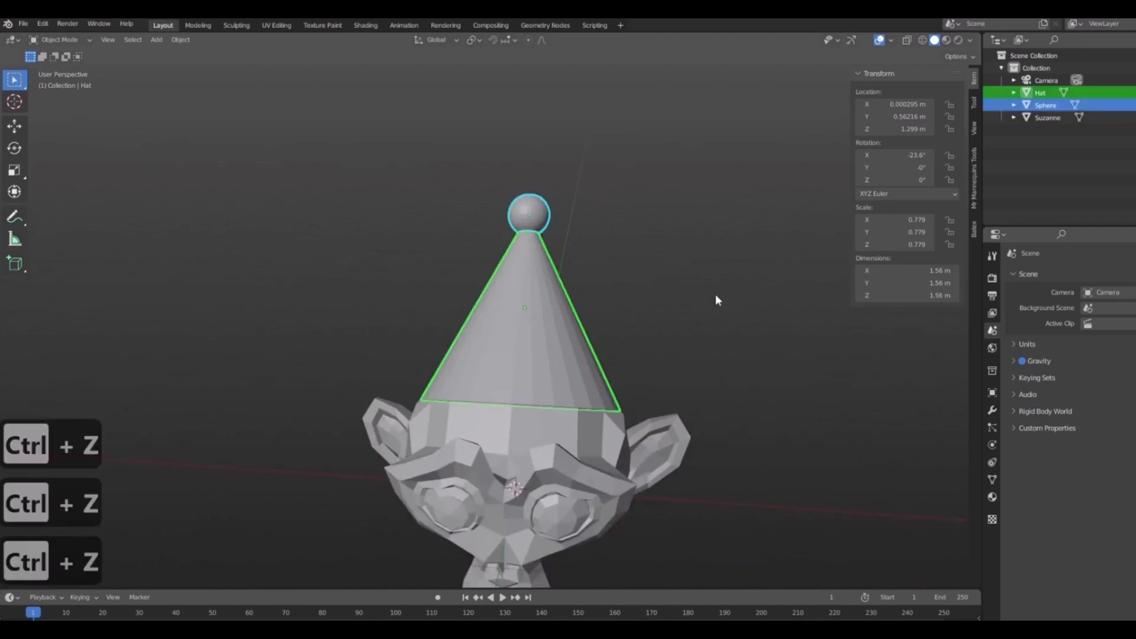
middle_click_drag(836, 303, 793, 303)
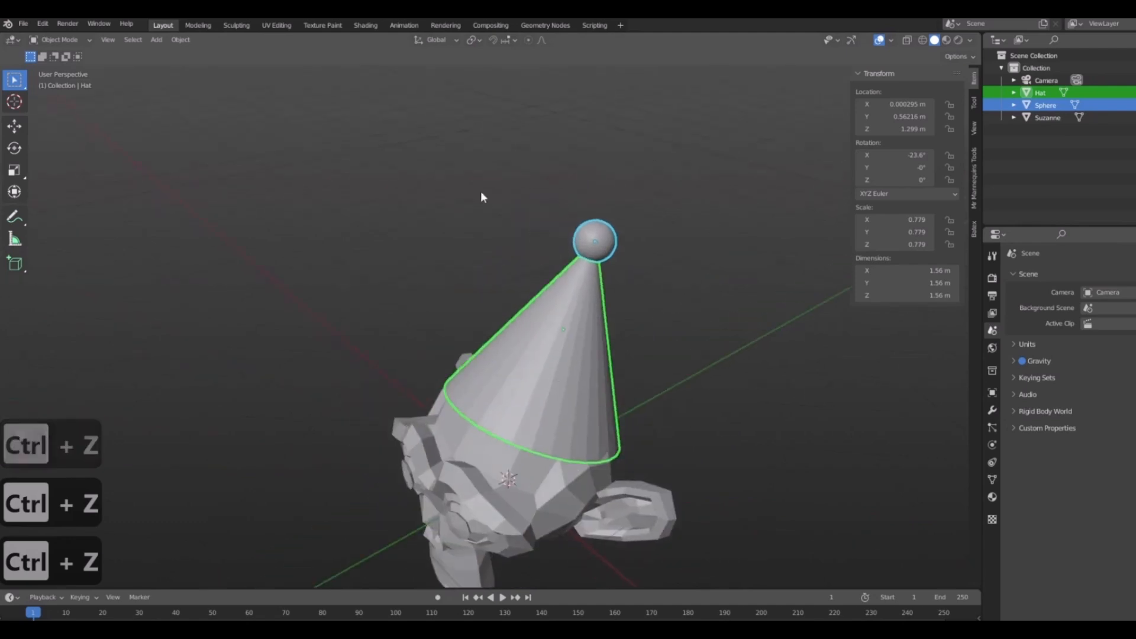
middle_click_drag(655, 381, 737, 355)
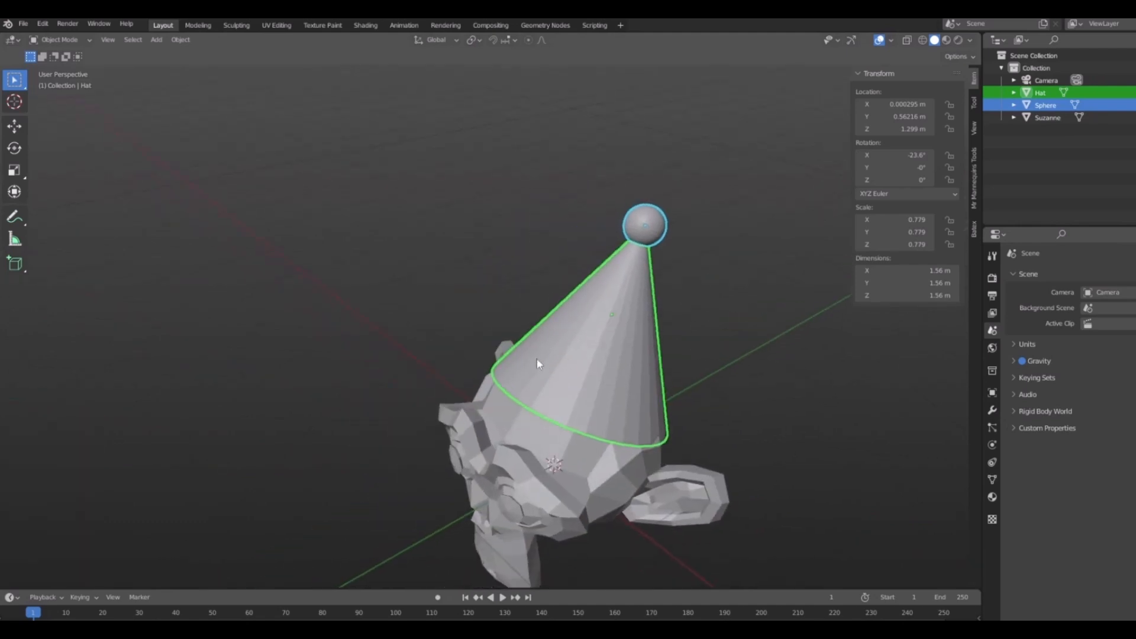
middle_click_drag(817, 342, 1075, 353)
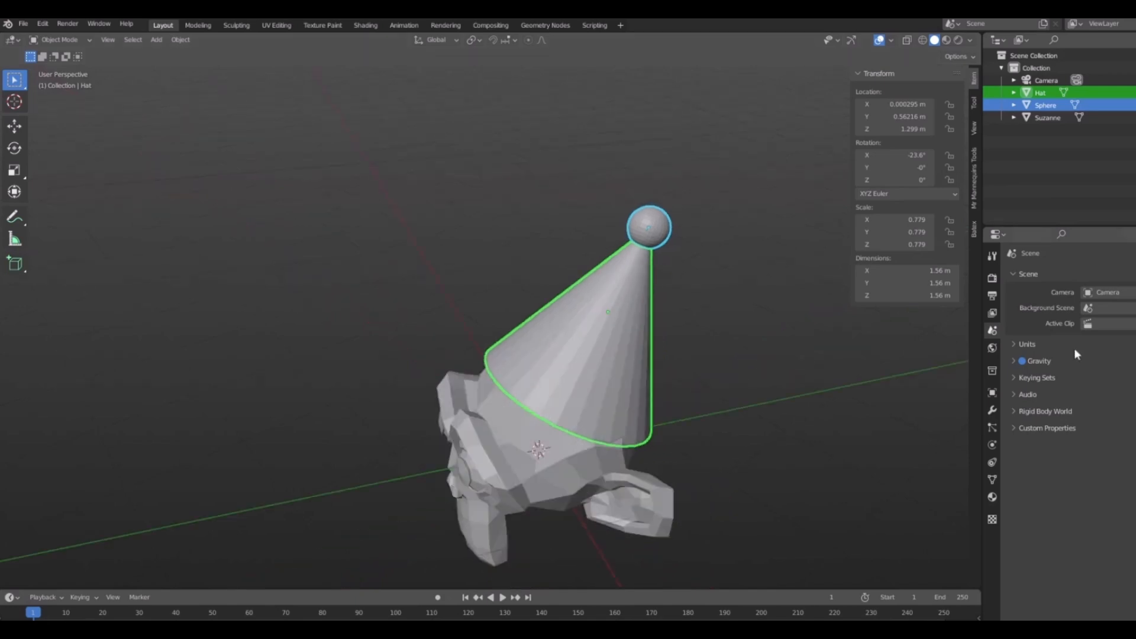
- Select the sphere alone and then the hat alone to check that each is a separate object
left_click(661, 223)
middle_click_drag(754, 350, 627, 321)
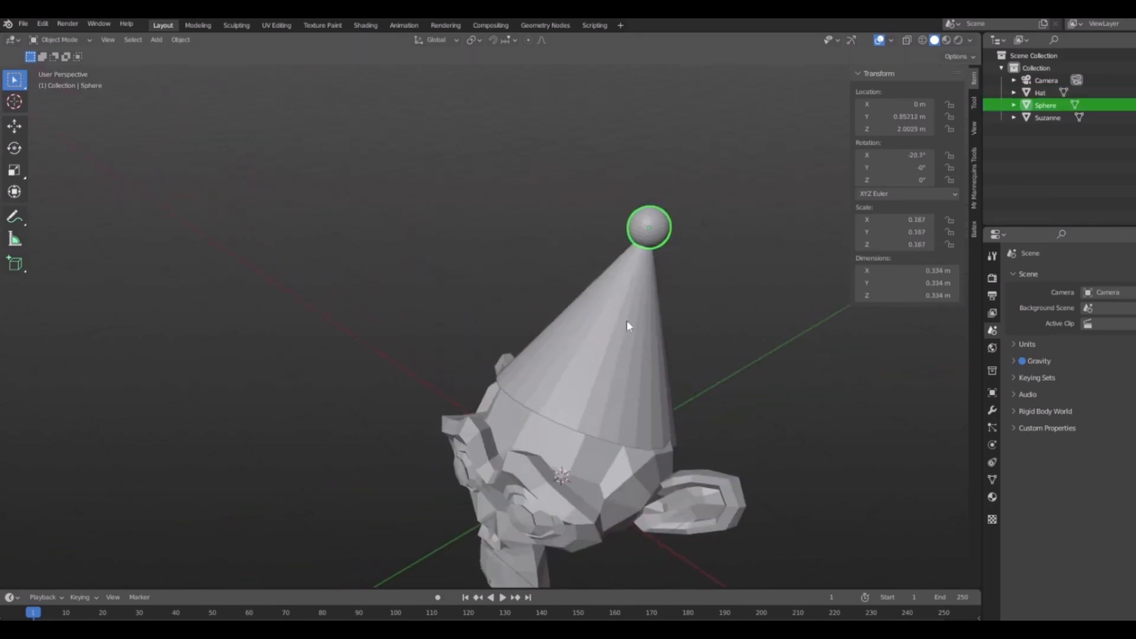
left_click(627, 321)
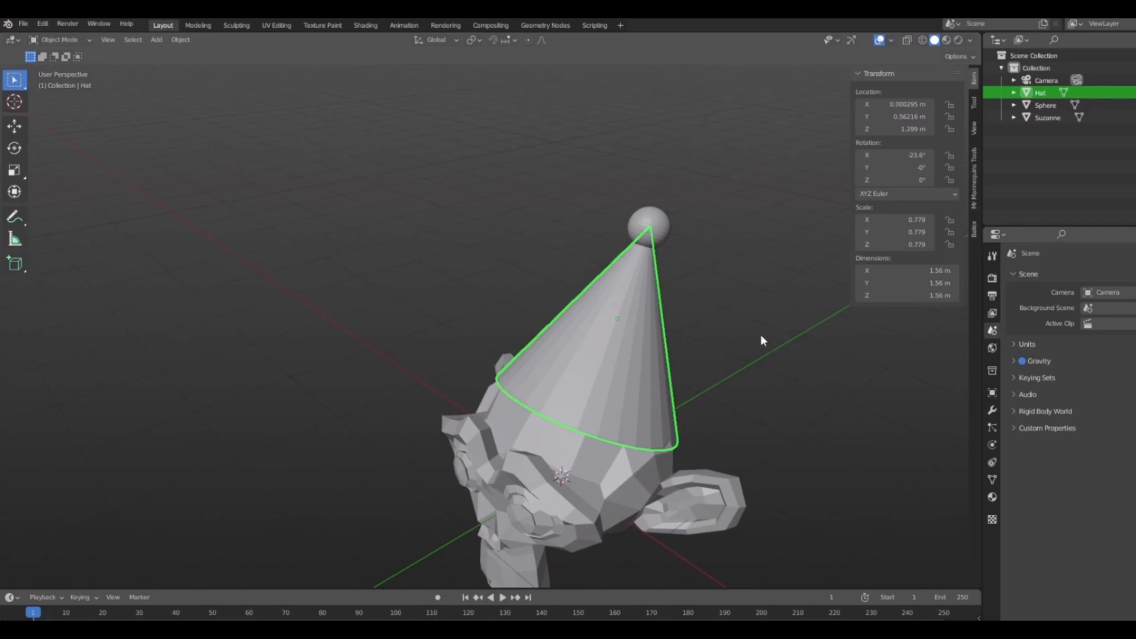
middle_click_drag(795, 323, 840, 357, "shift")
- Select the sphere at the hat's tip and add the hat to the selection as the active object
left_click(703, 268)
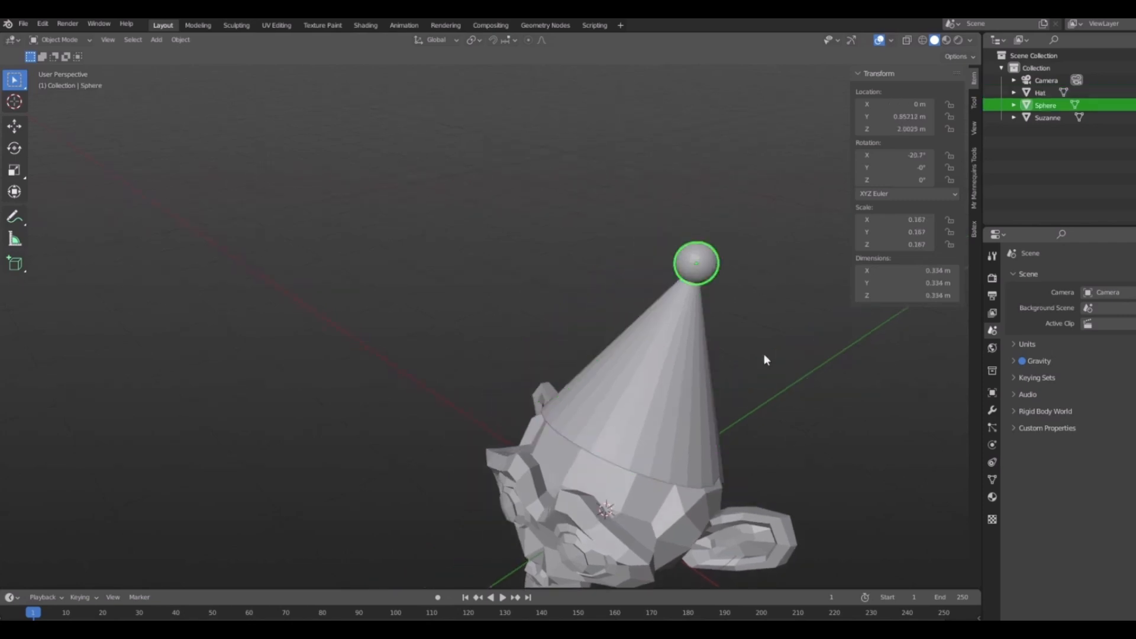
left_click(671, 331, "shift")
middle_click_drag(894, 426, 753, 260)
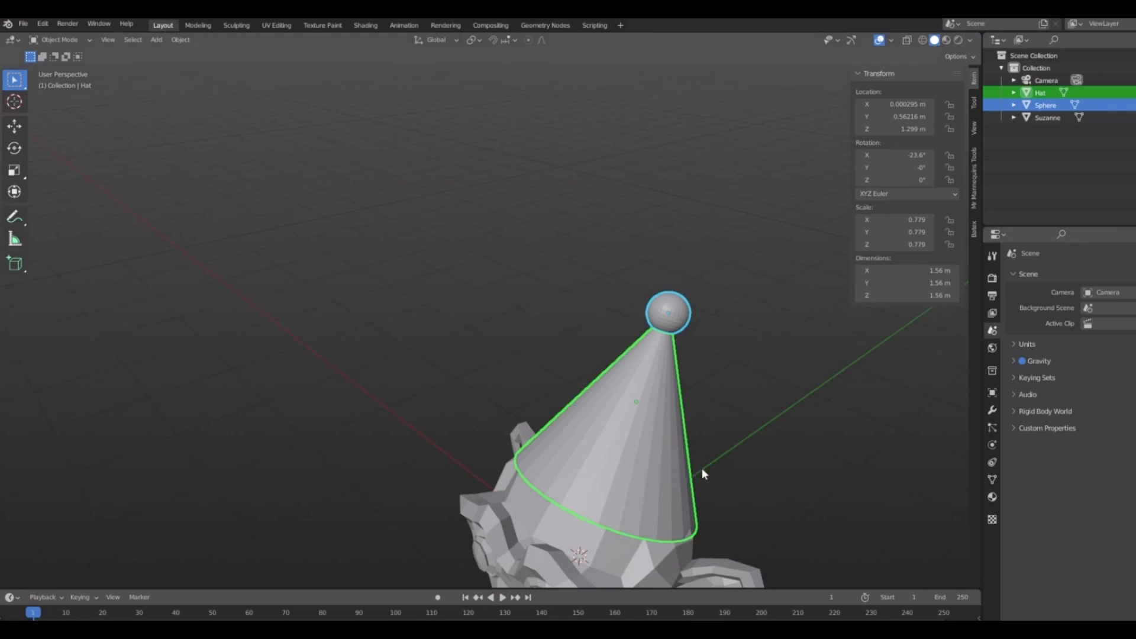
middle_click_drag(815, 498, 704, 245)
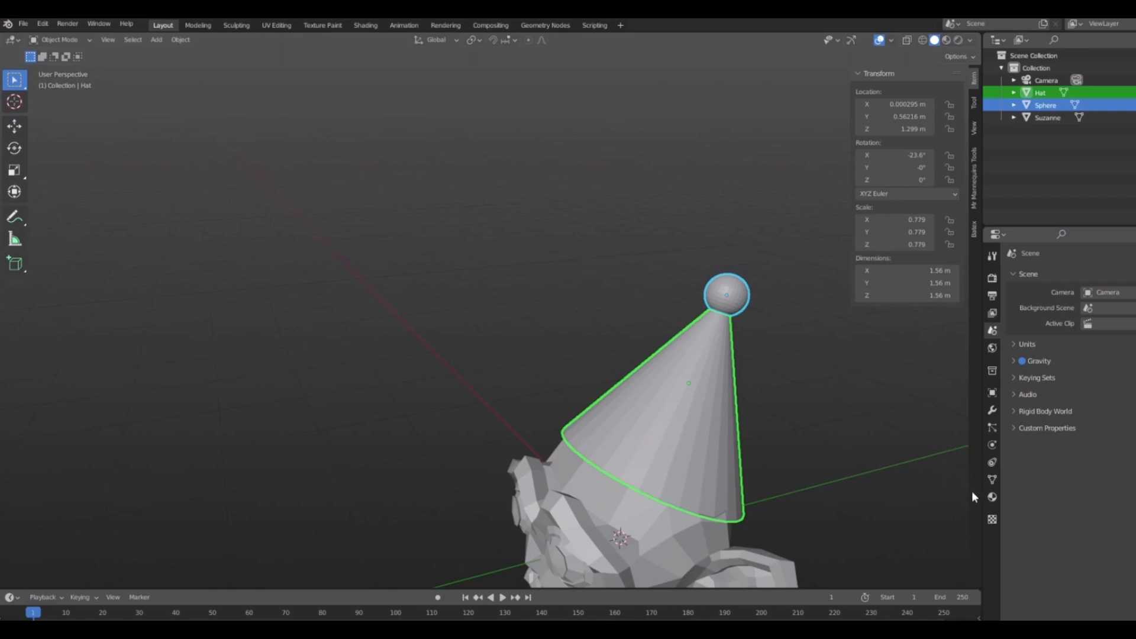
middle_click_drag(826, 445, 878, 453)
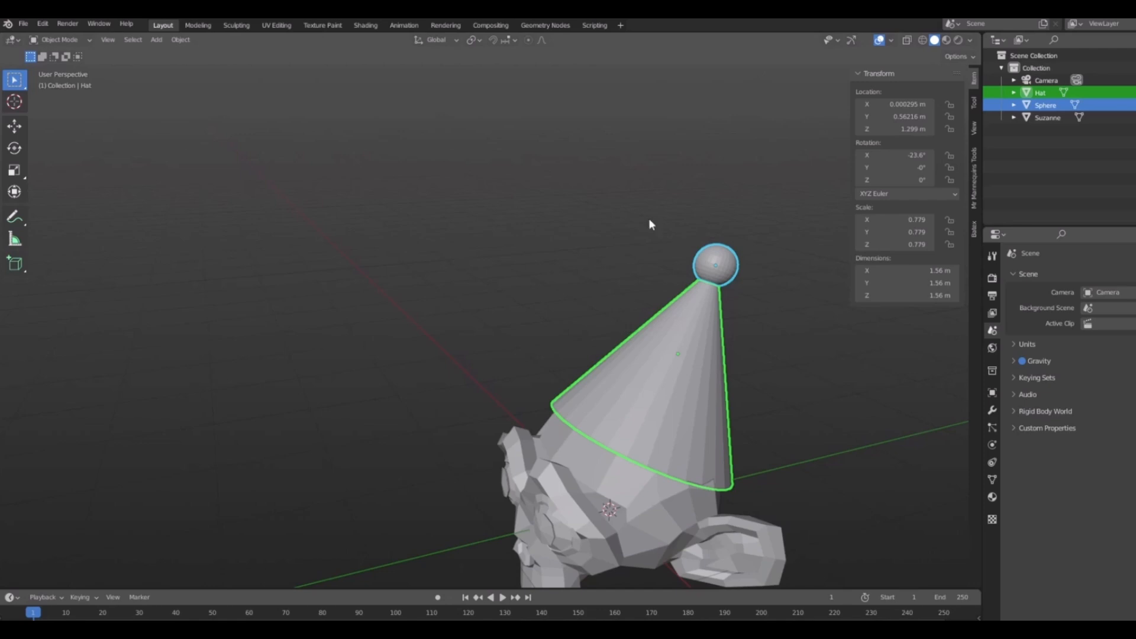
- Reselect the sphere first and the hat last, then join the sphere into the active hat
left_click(721, 261)
left_click(665, 350)
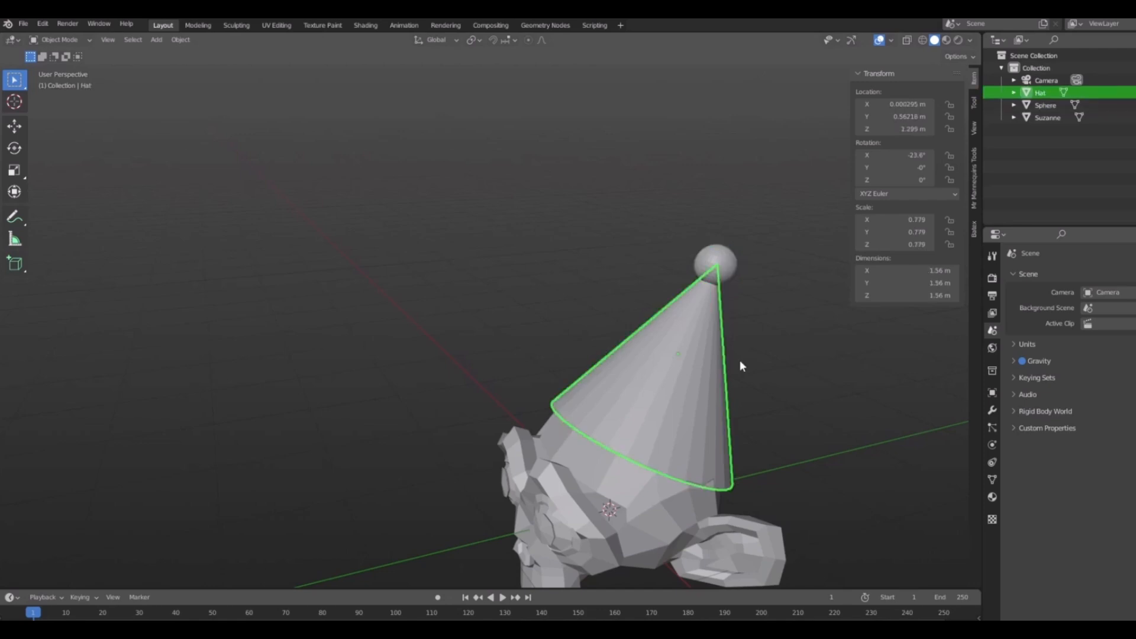
middle_click_drag(740, 360, 723, 271)
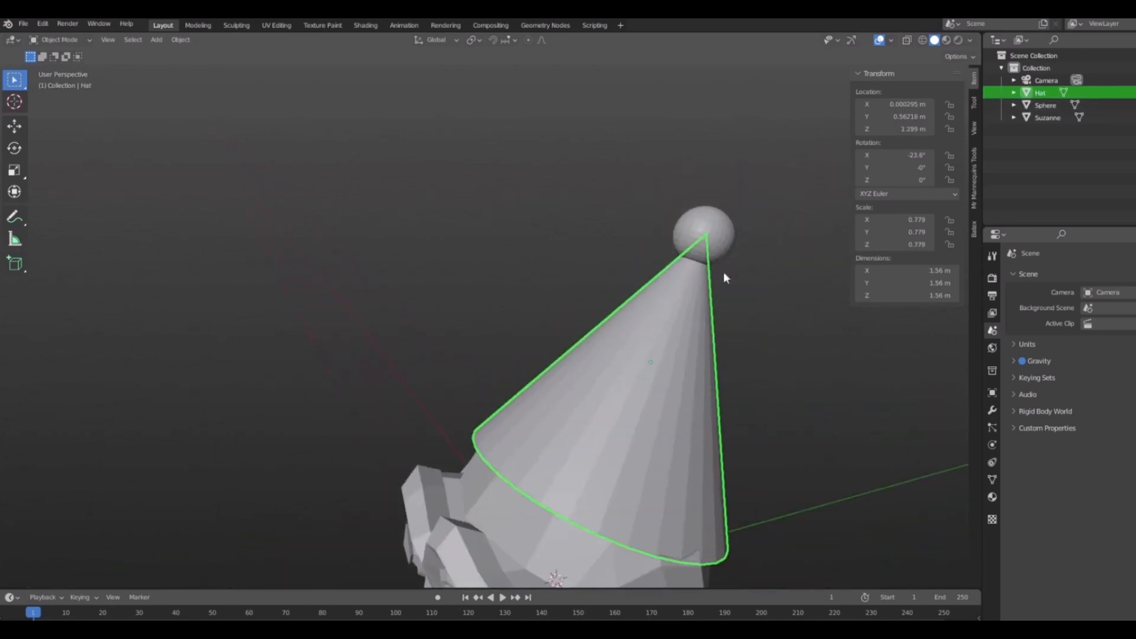
left_click(733, 255)
left_click(665, 350, "shift")
middle_click_drag(717, 376, 756, 345)
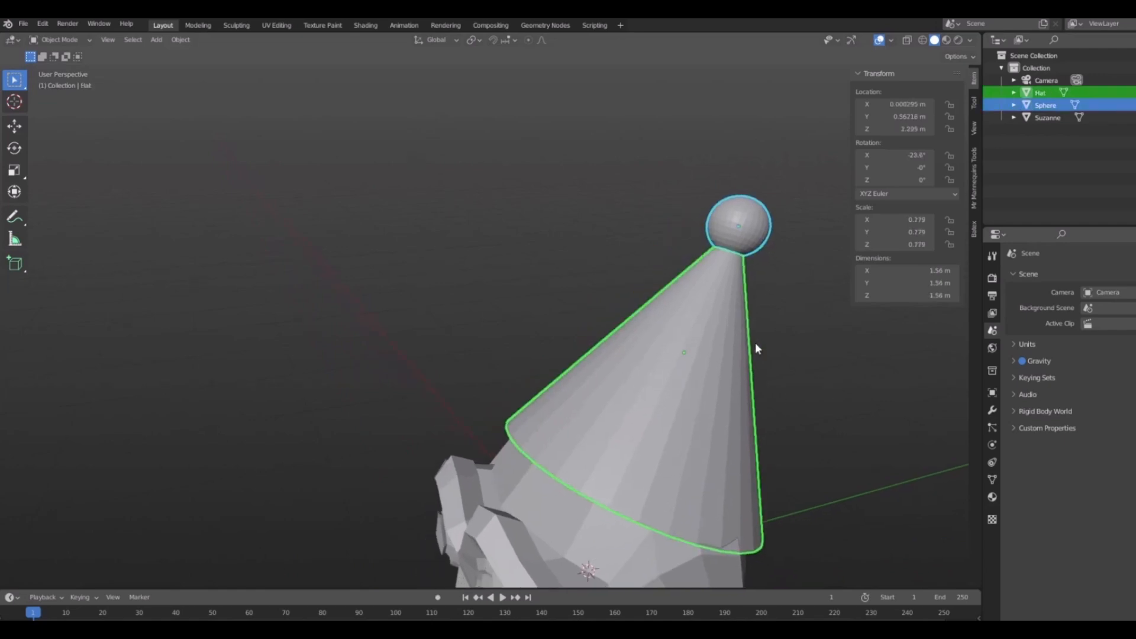
key("ctrl+j")
scroll(786, 383, "down", 2)
middle_click_drag(778, 385, 911, 479)
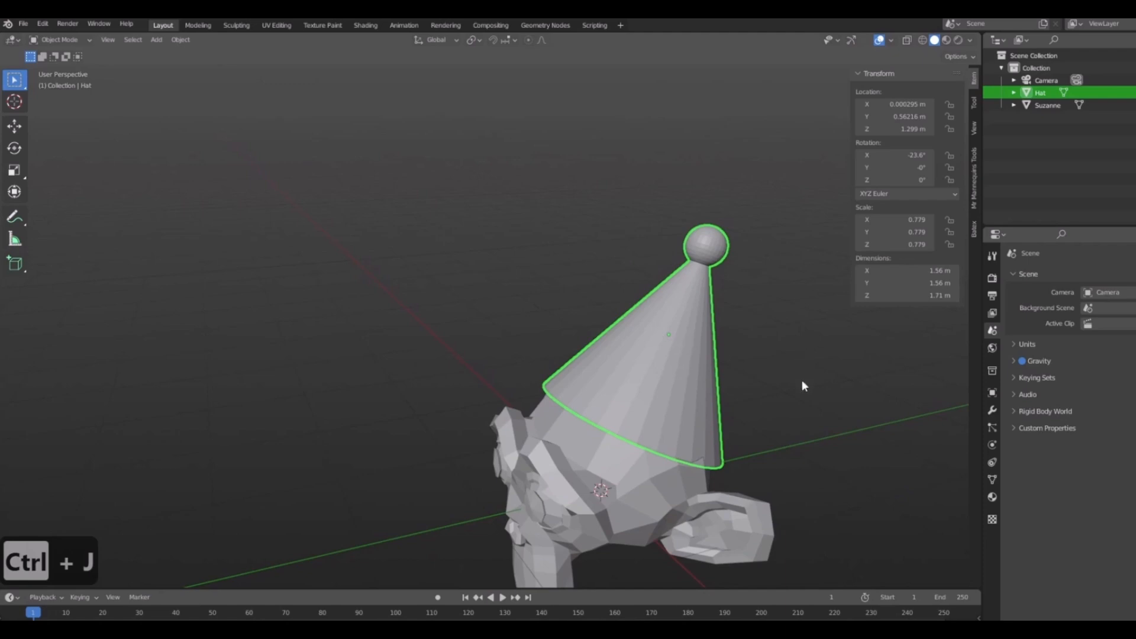
- Try rotating the joined hat about its origin, cancel the rotation, and undo the join
key("r")
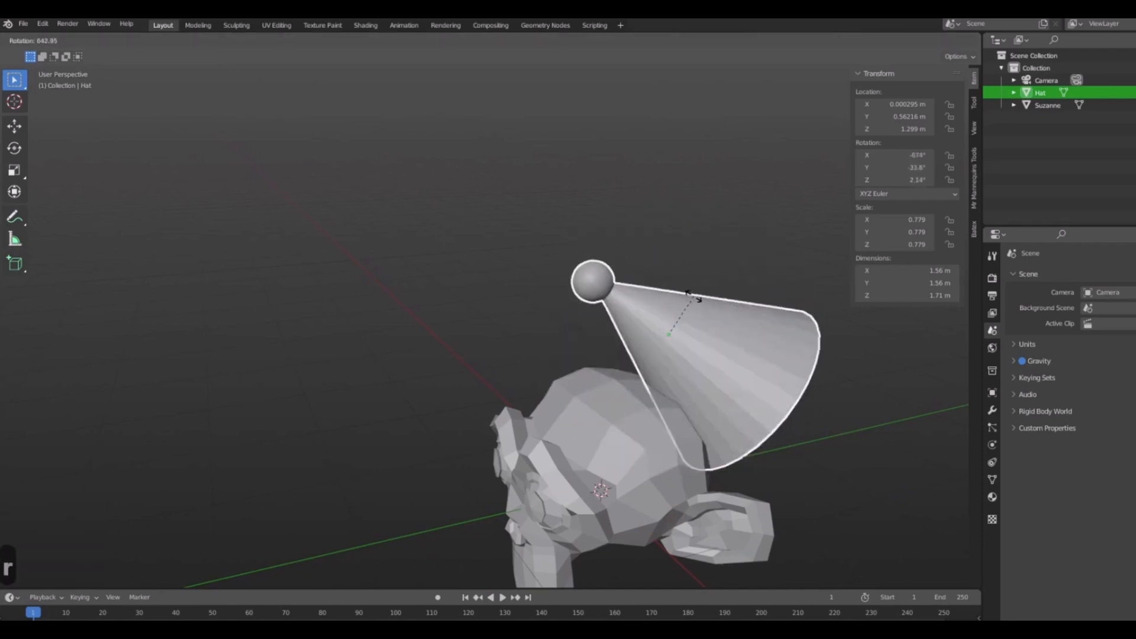
right_click(655, 385)
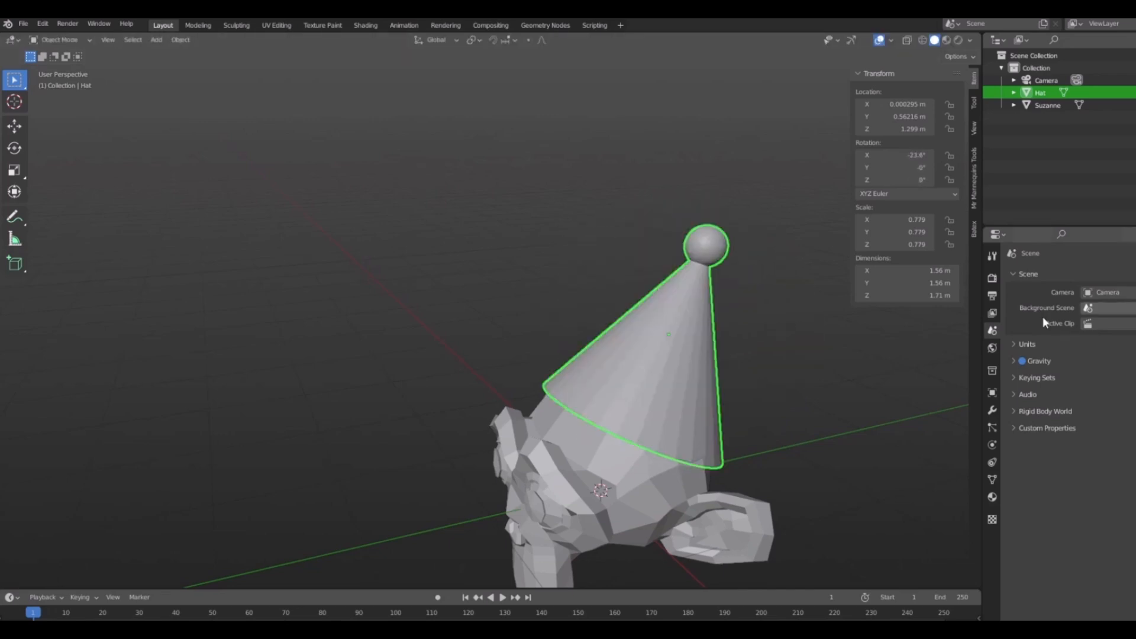
middle_click_drag(814, 343, 786, 393)
key("ctrl+z")
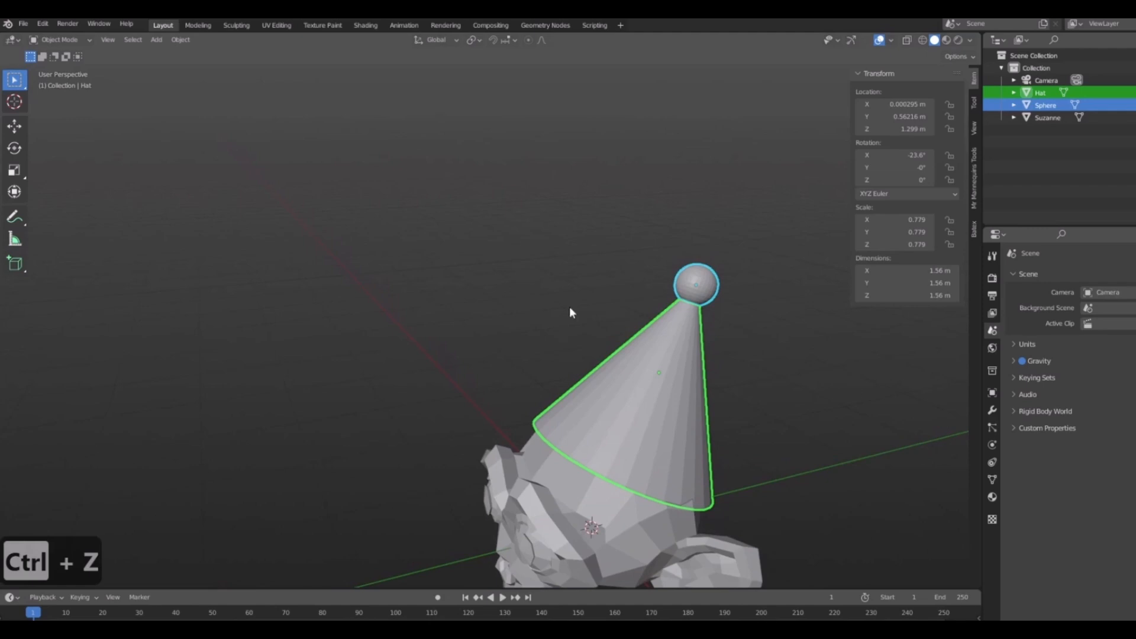
- Select the hat first, add the sphere as the active object, and join the hat into the sphere
middle_click_drag(569, 307, 675, 394)
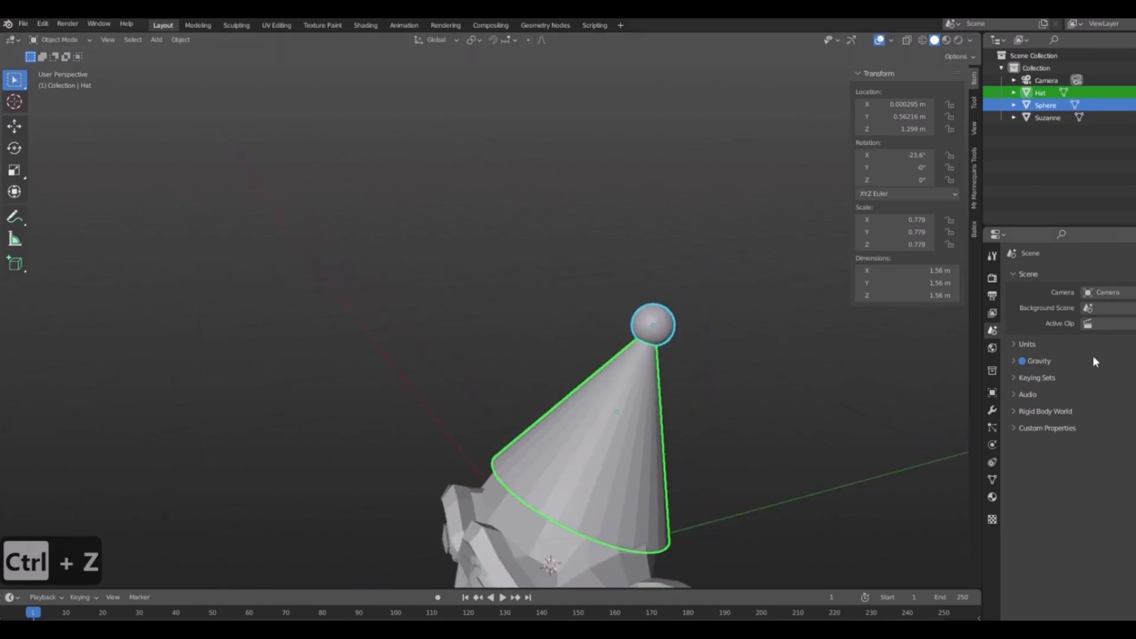
middle_click_drag(616, 482, 549, 245)
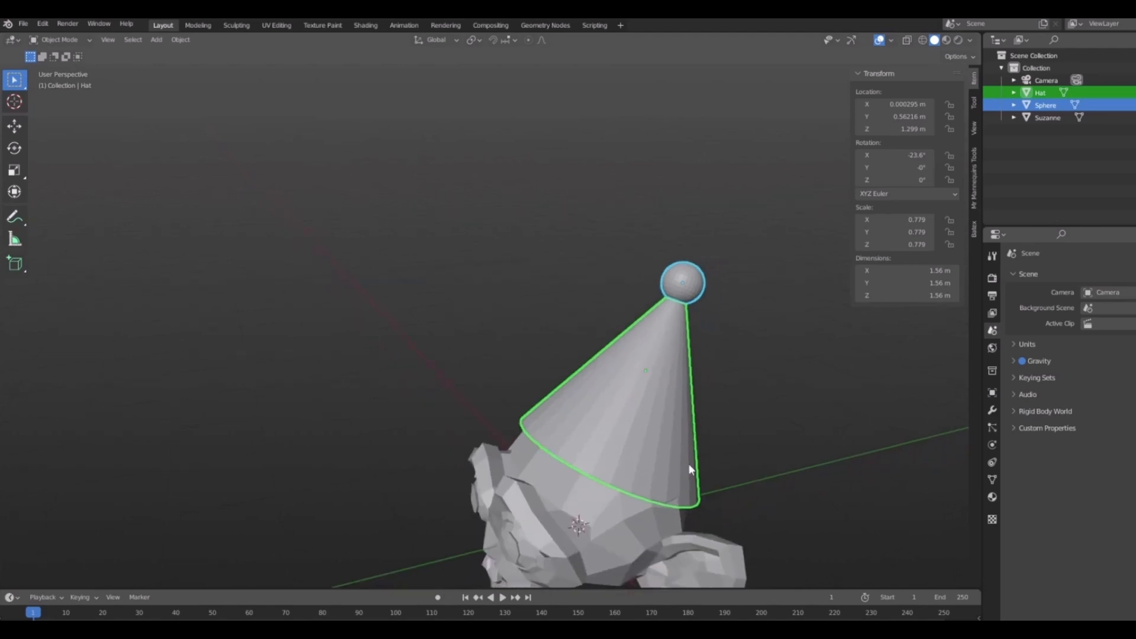
middle_click_drag(690, 469, 669, 450)
left_click(616, 363)
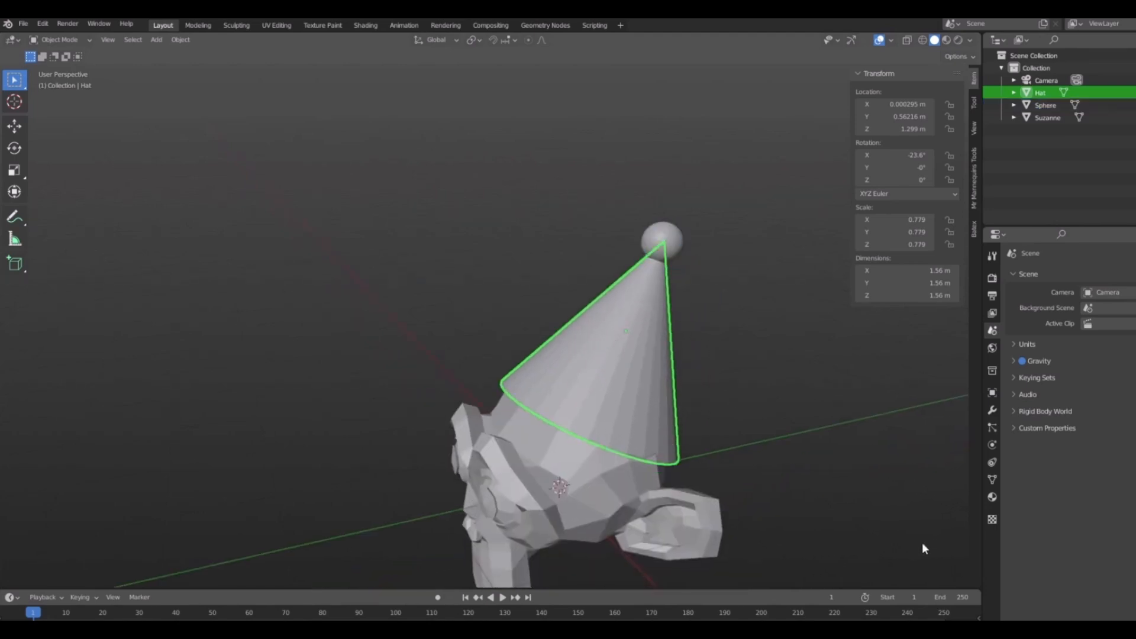
left_click(663, 241, "shift")
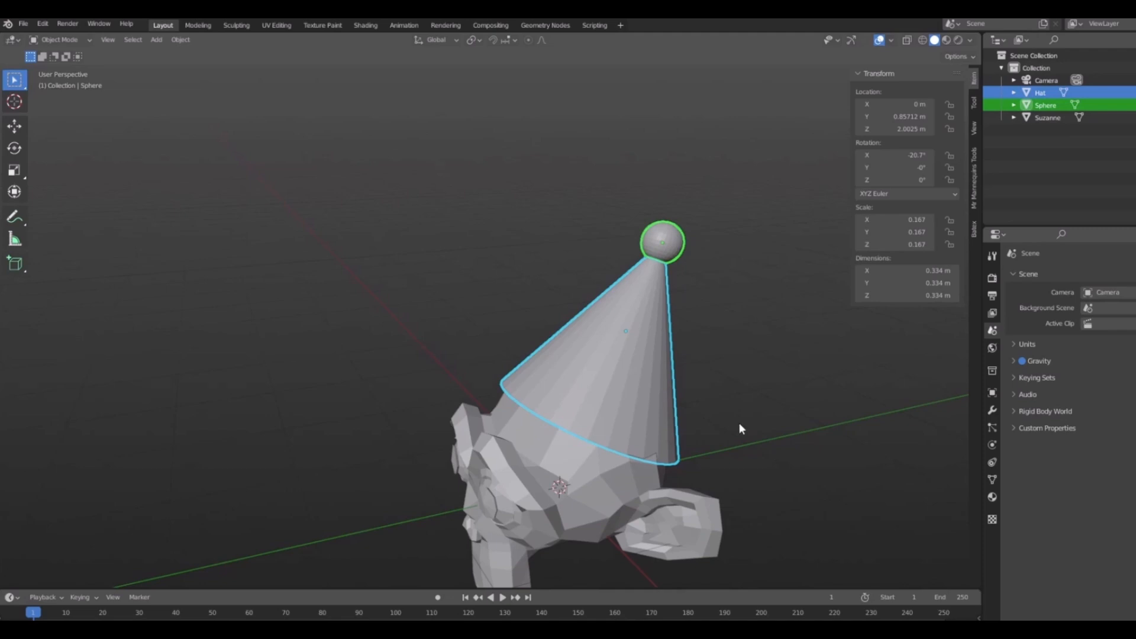
key("ctrl+j")
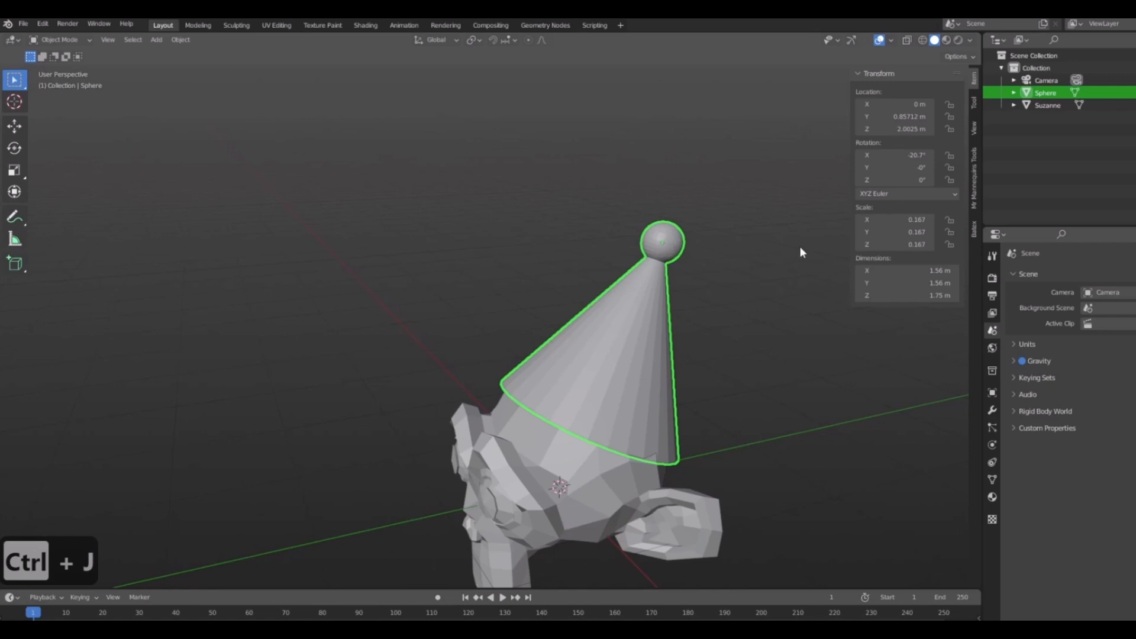
- Try rotating the joined mesh about the sphere's origin, cancel the rotation, and undo back to the hat selected alone
key("r")
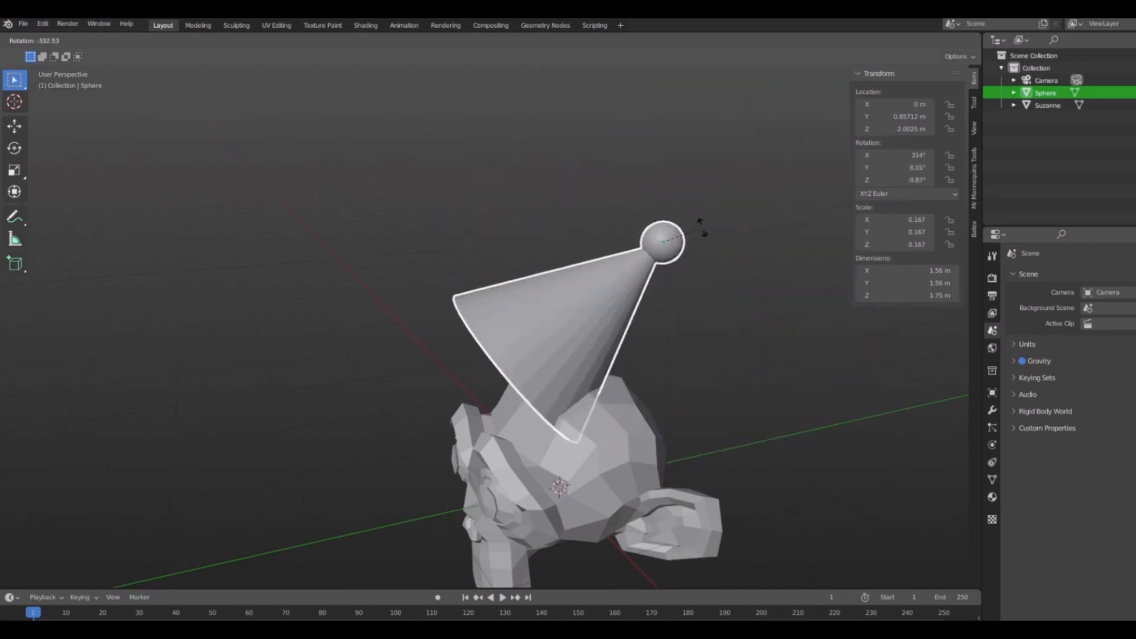
key("Escape")
key("ctrl+z")
key("ctrl+z")
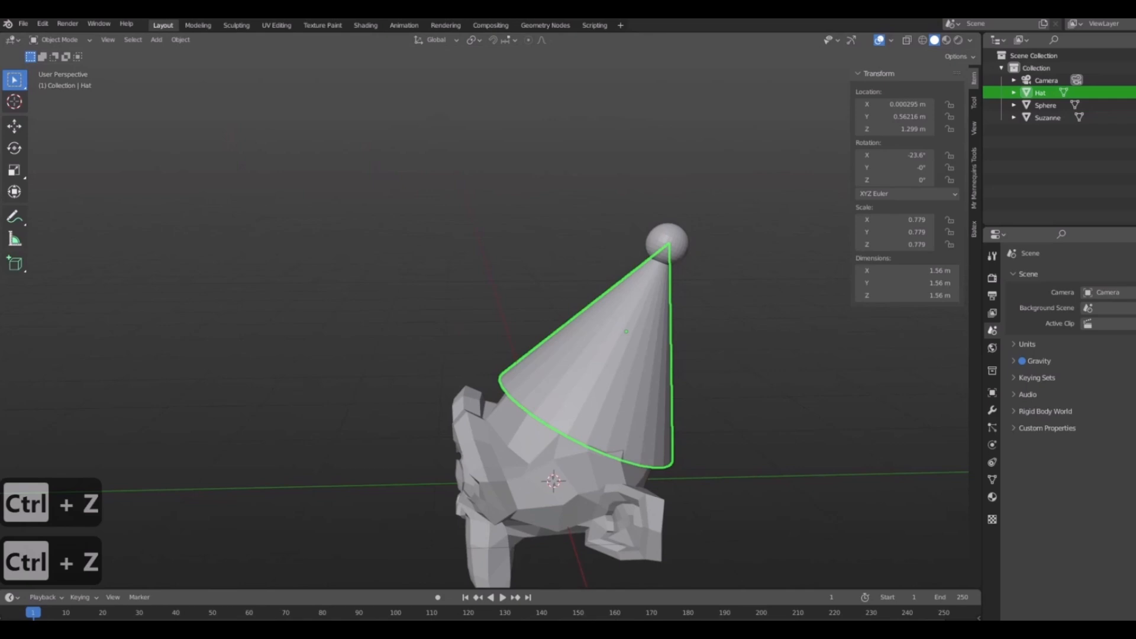
middle_click_drag(665, 330, 641, 361)
scroll(641, 357, "up", 2)
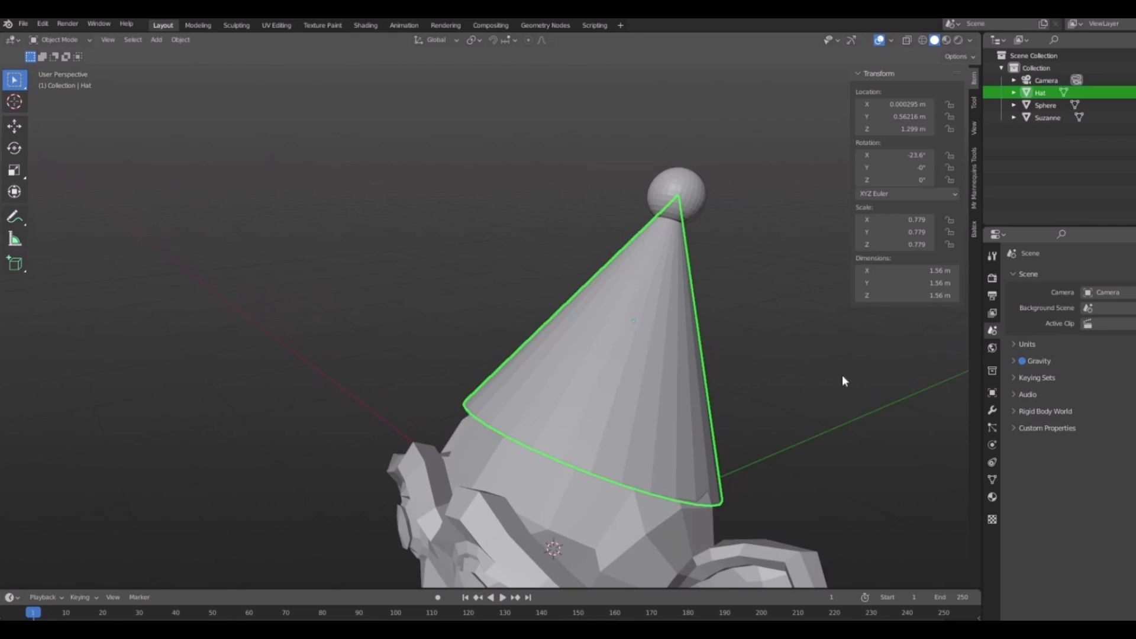
middle_click_drag(750, 377, 834, 414, "shift")
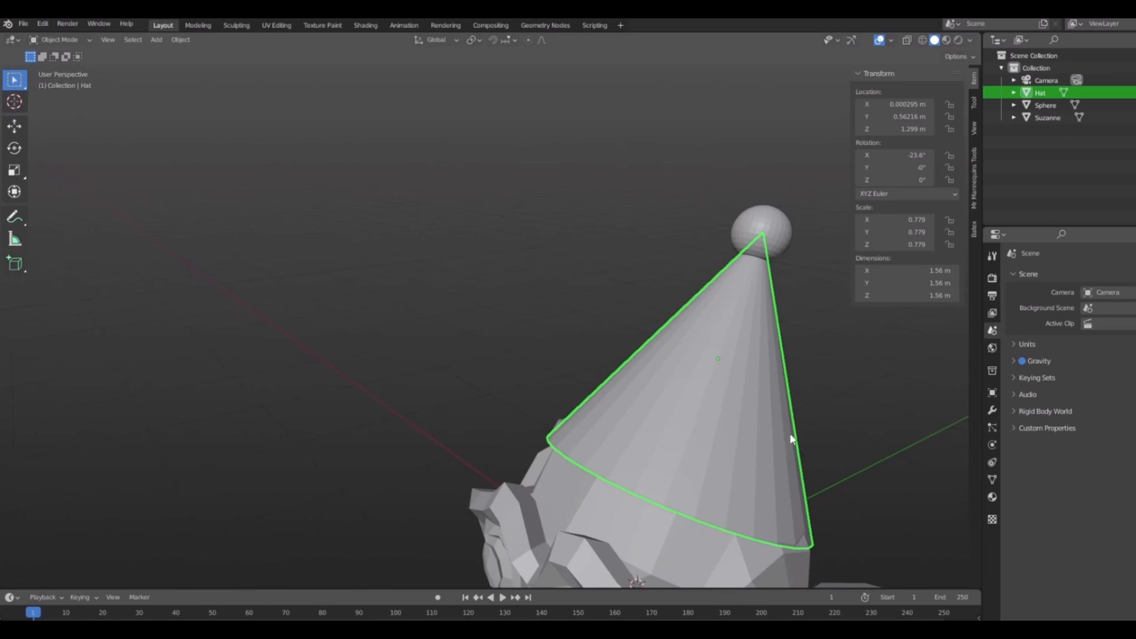
- Examine the hat and sphere on the monkey head from the front and sides
middle_click_drag(794, 441, 760, 458, "shift")
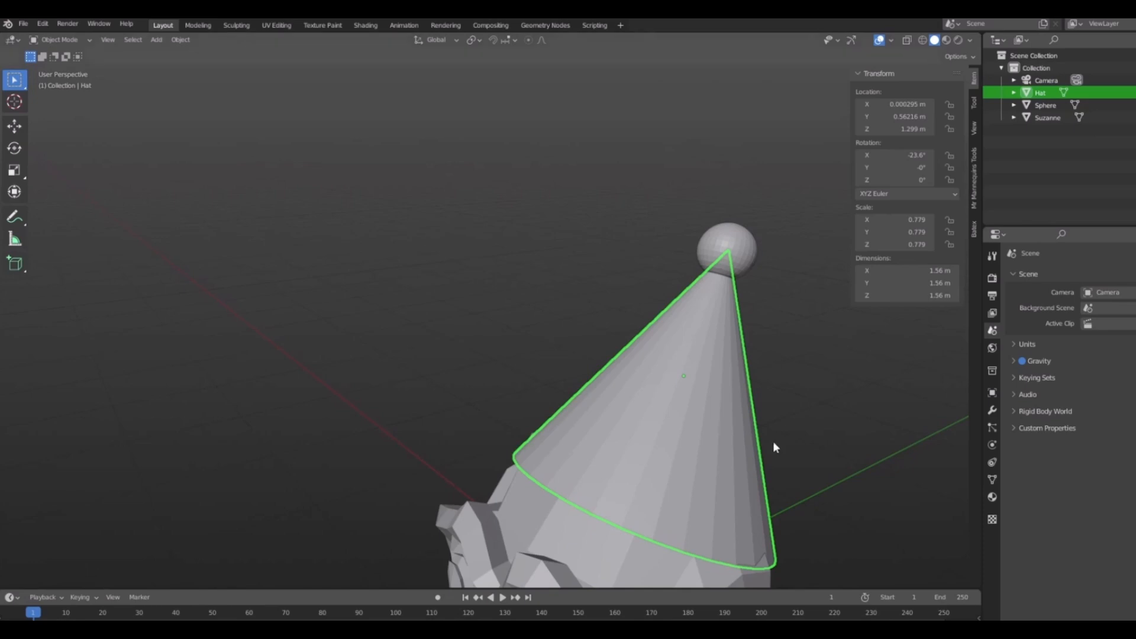
scroll(776, 414, "down", 3)
middle_click_drag(811, 464, 690, 397)
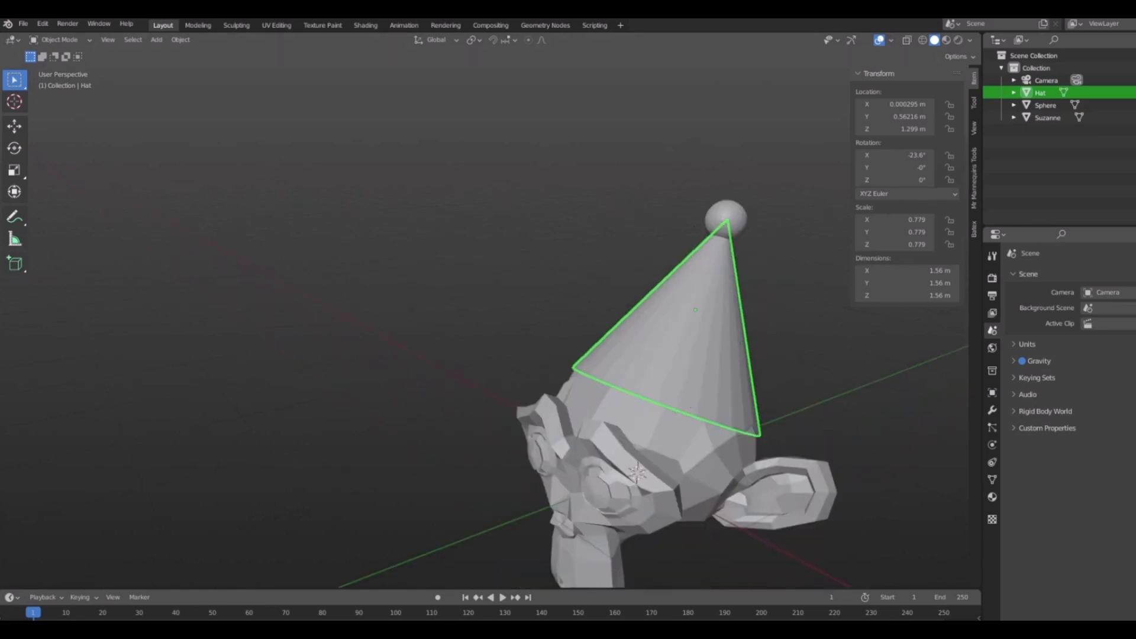
scroll(670, 346, "down", 2)
scroll(595, 289, "up", 2)
middle_click_drag(819, 334, 748, 309)
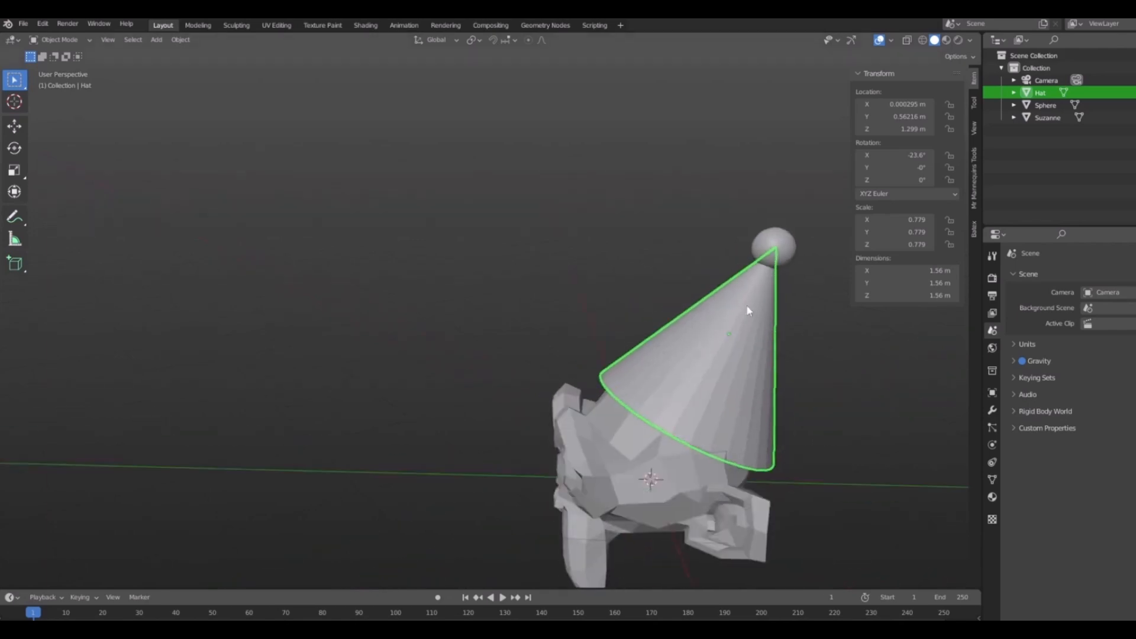
middle_click_drag(631, 366, 537, 377, "shift")
middle_click_drag(653, 383, 712, 396)
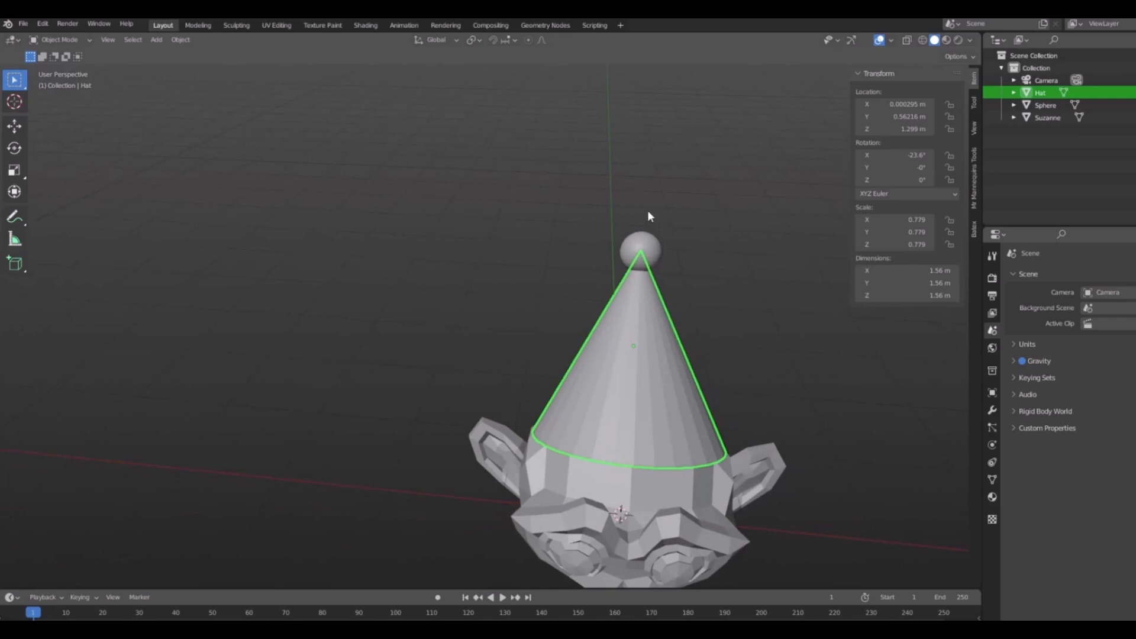
middle_click_drag(778, 310, 731, 437)
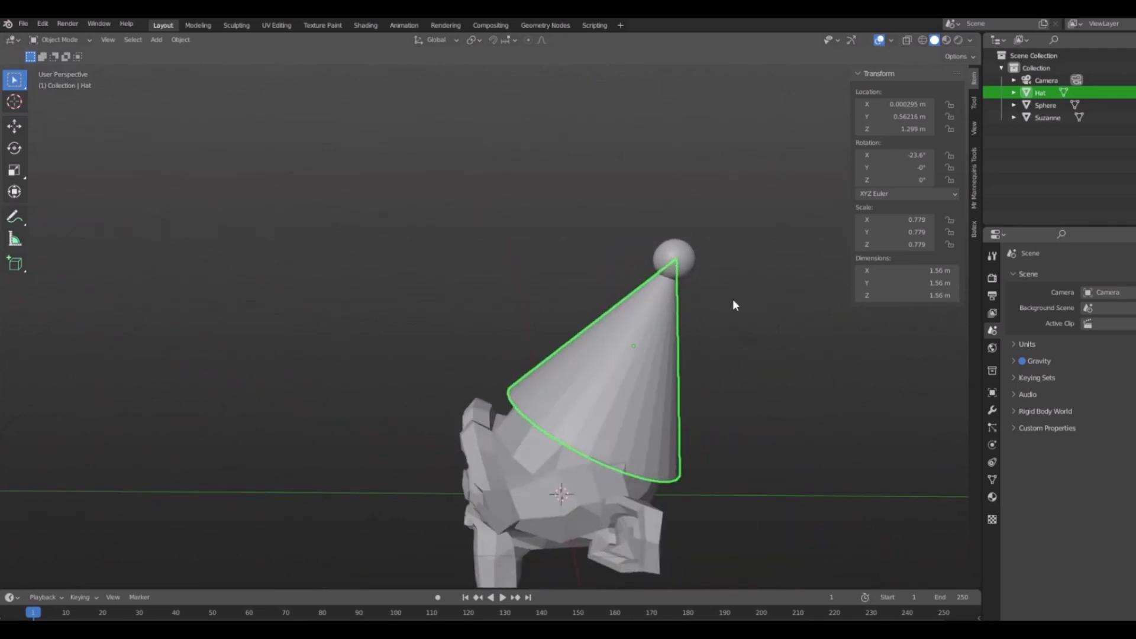
- Select the sphere on the hat's tip and examine its faceted surface up close
scroll(722, 278, "up", 8)
left_click(678, 245)
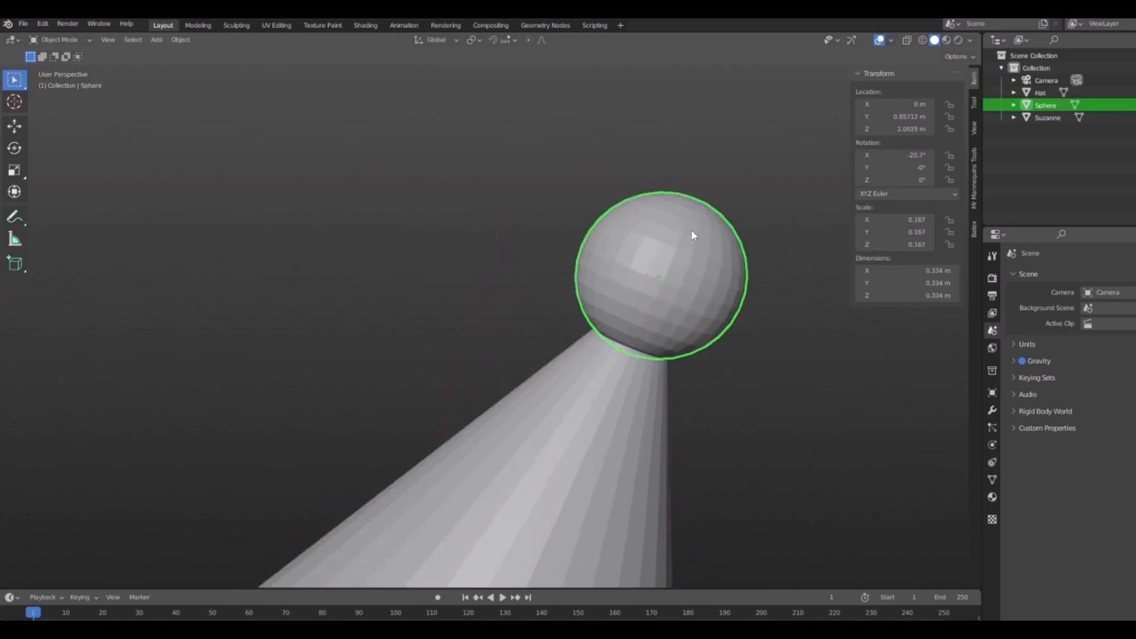
middle_click_drag(692, 230, 681, 305, "shift")
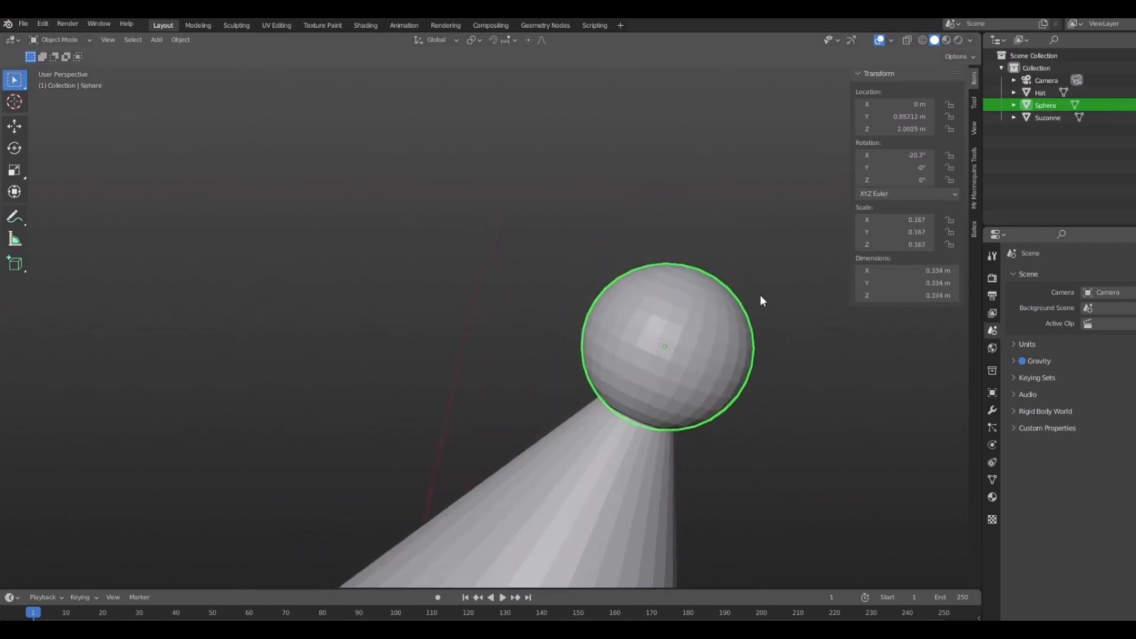
scroll(677, 332, "up", 5)
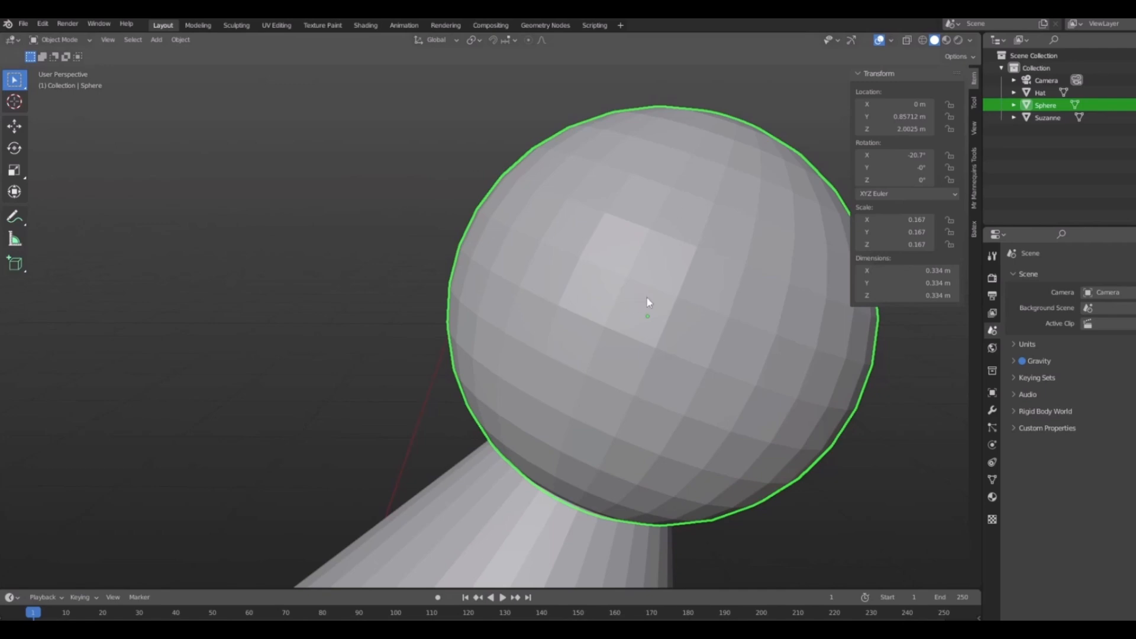
scroll(636, 298, "down", 2)
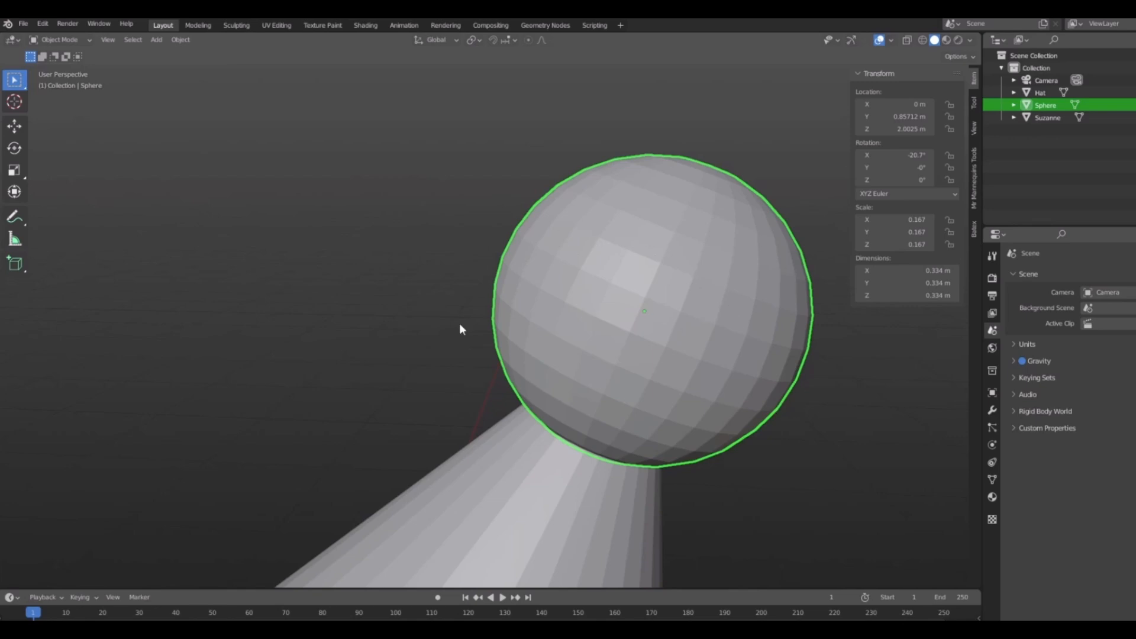
scroll(665, 374, "down", 5)
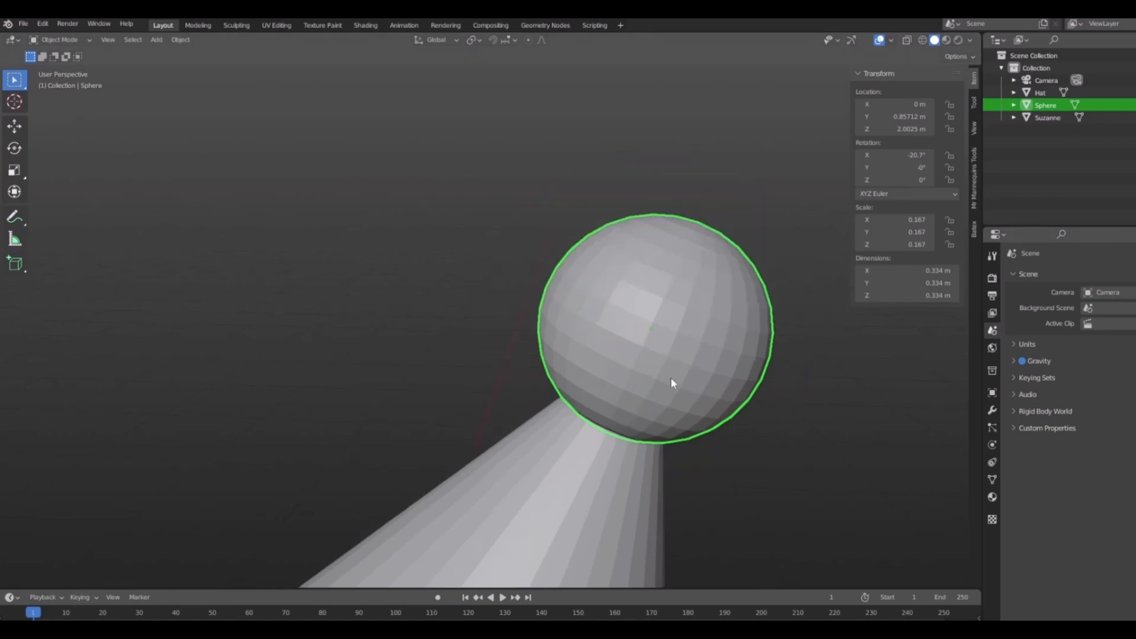
middle_click_drag(623, 339, 704, 399)
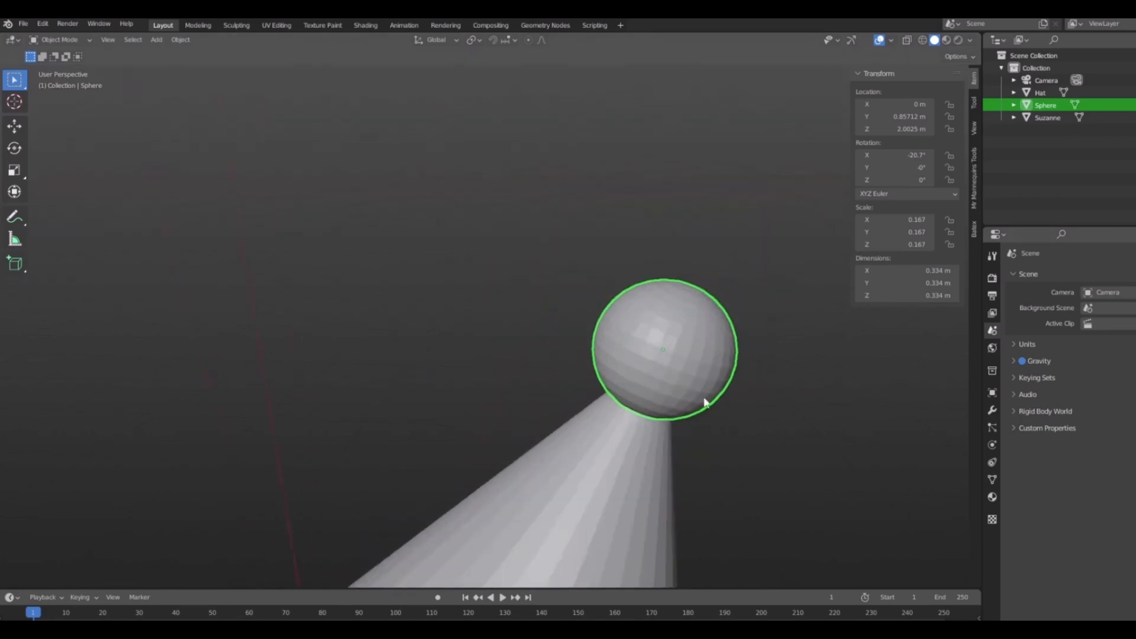
scroll(705, 399, "up", 1)
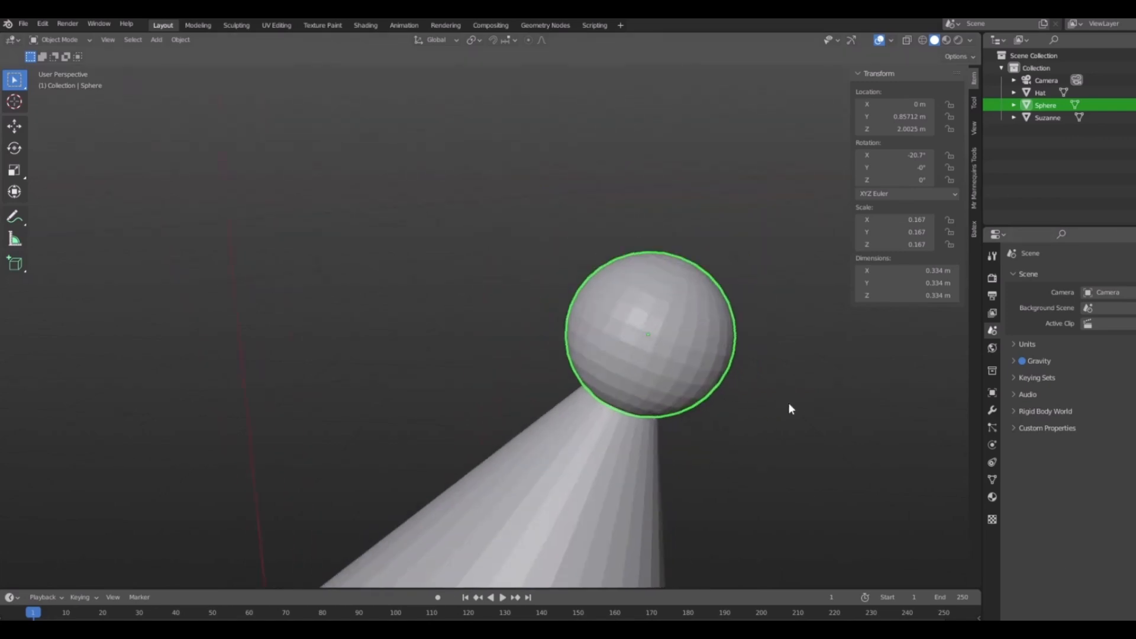
- Apply Shade Smooth to the sphere on the hat's tip and inspect its surface
right_click(668, 306)
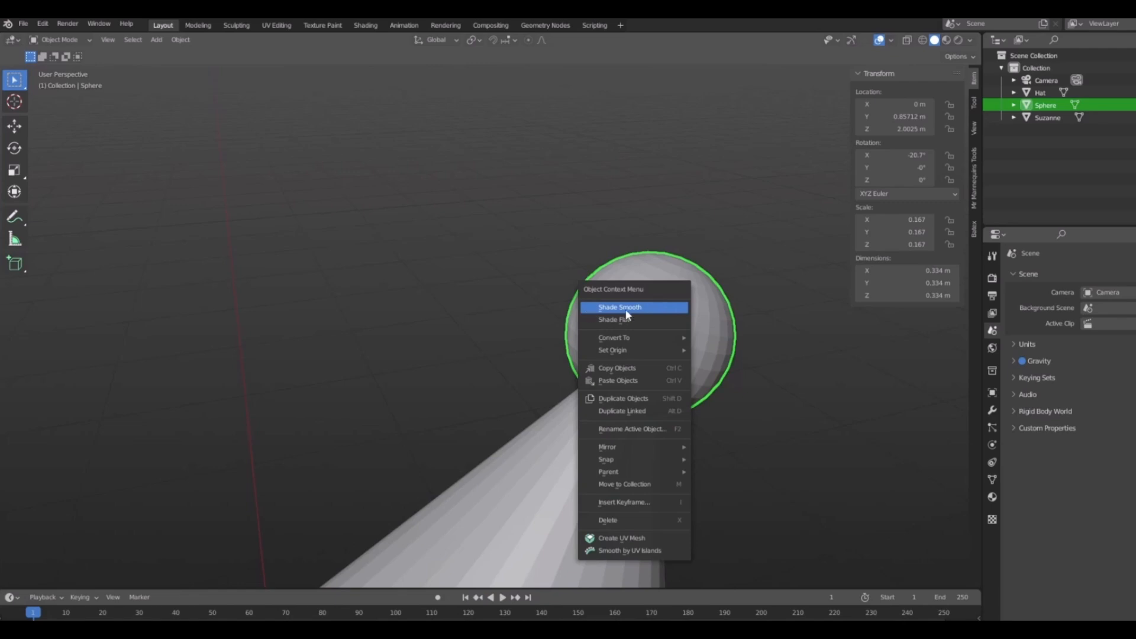
left_click(608, 308)
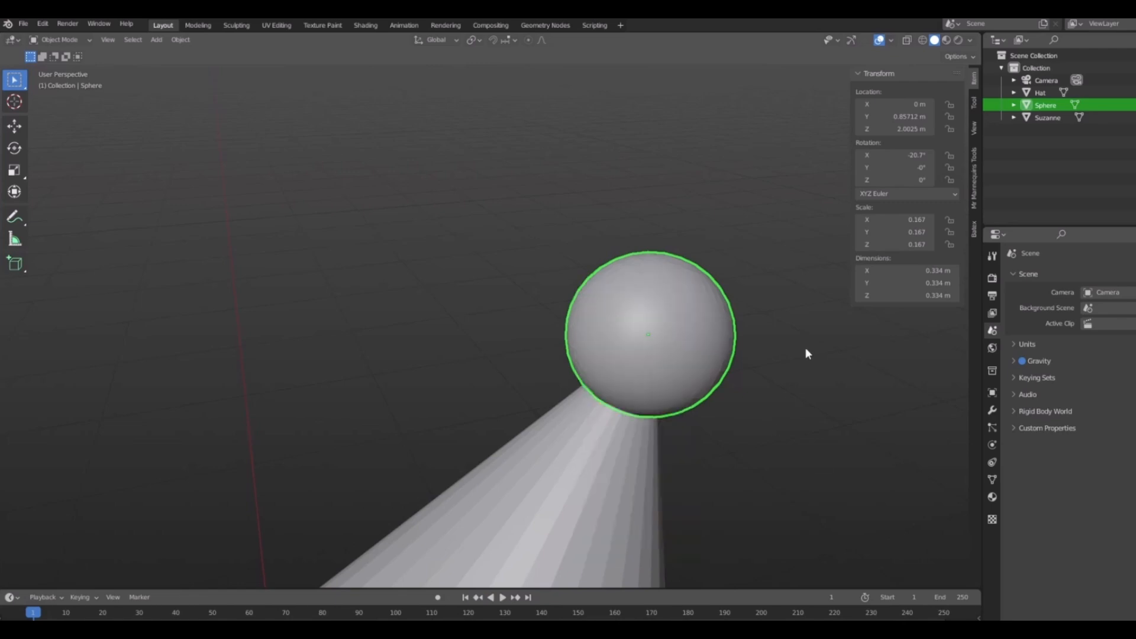
scroll(676, 336, "up", 4)
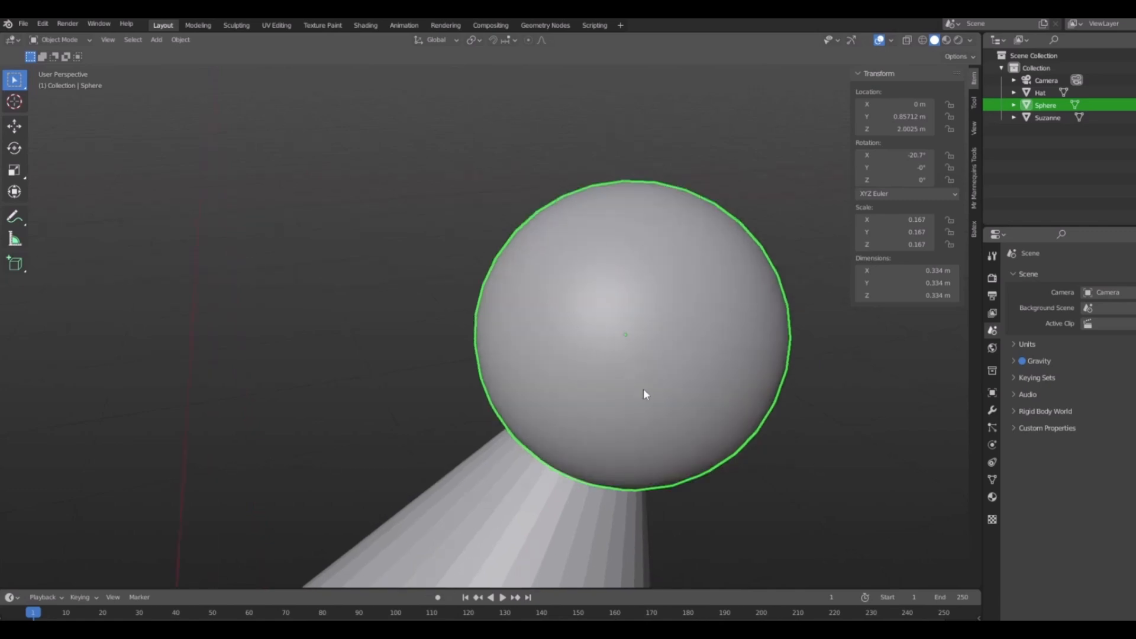
scroll(687, 418, "down", 1)
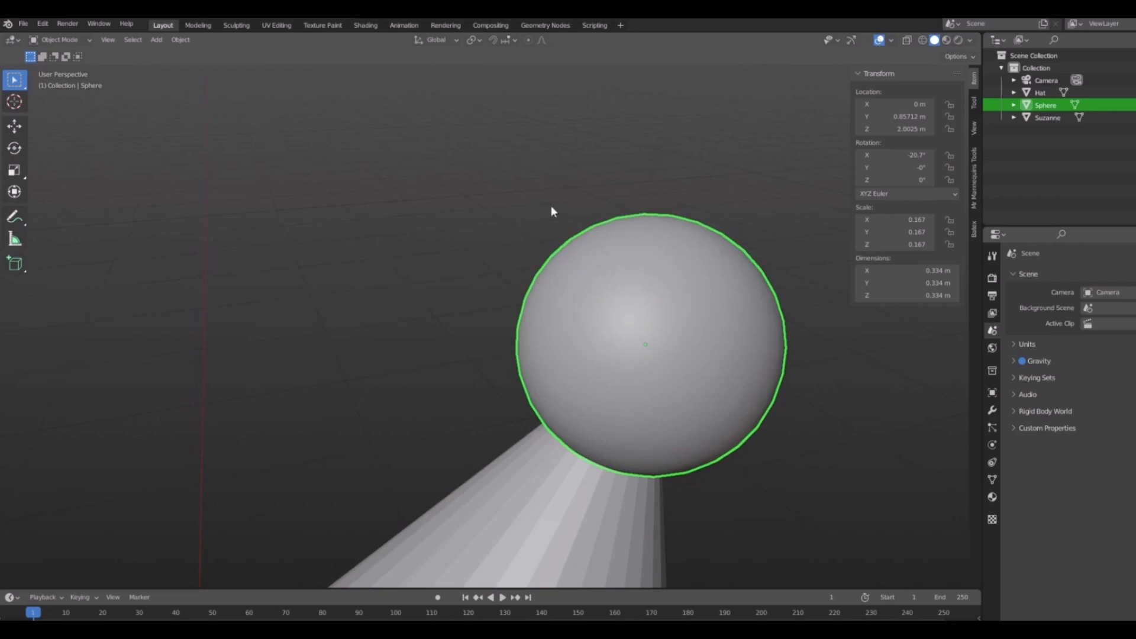
- Return the sphere to faceted shading with Shade Flat
right_click(638, 291)
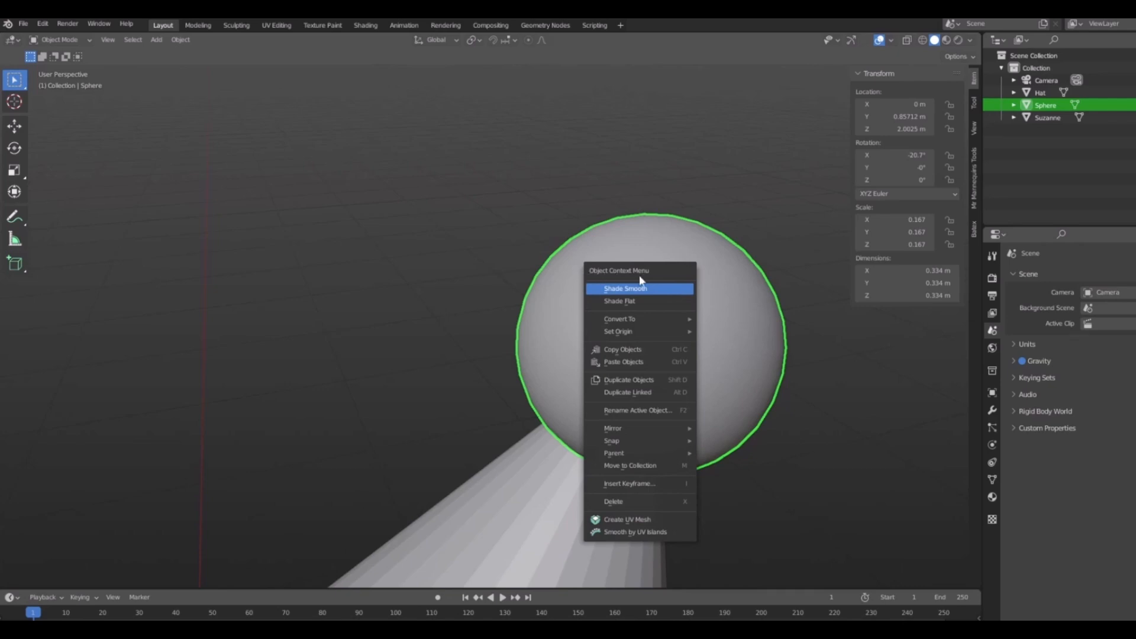
left_click(610, 302)
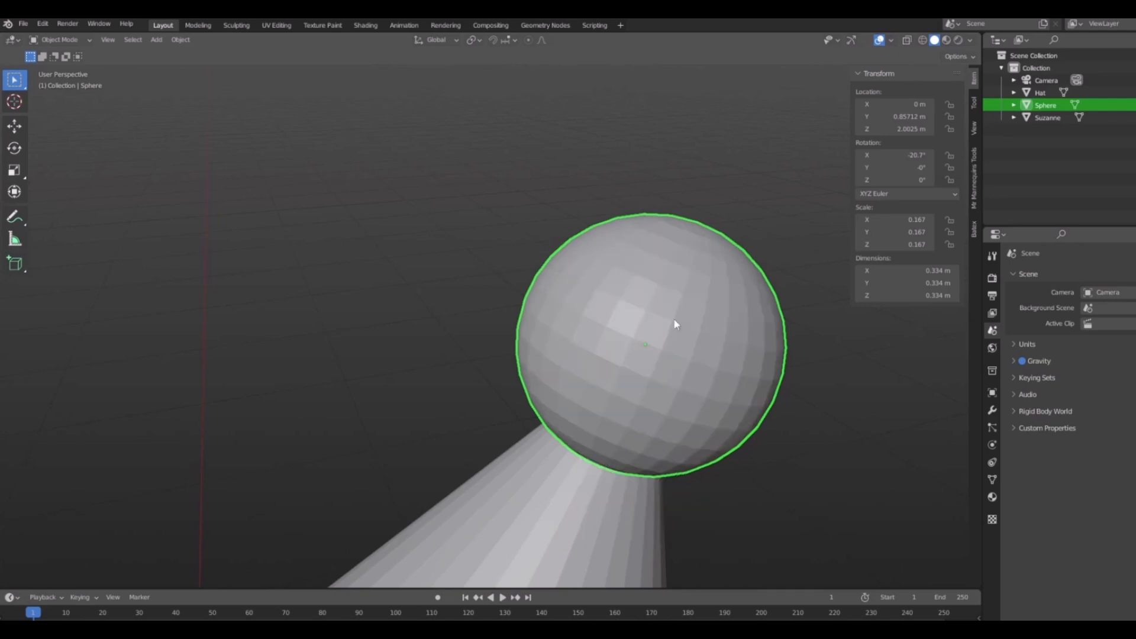
scroll(655, 343, "down", 3)
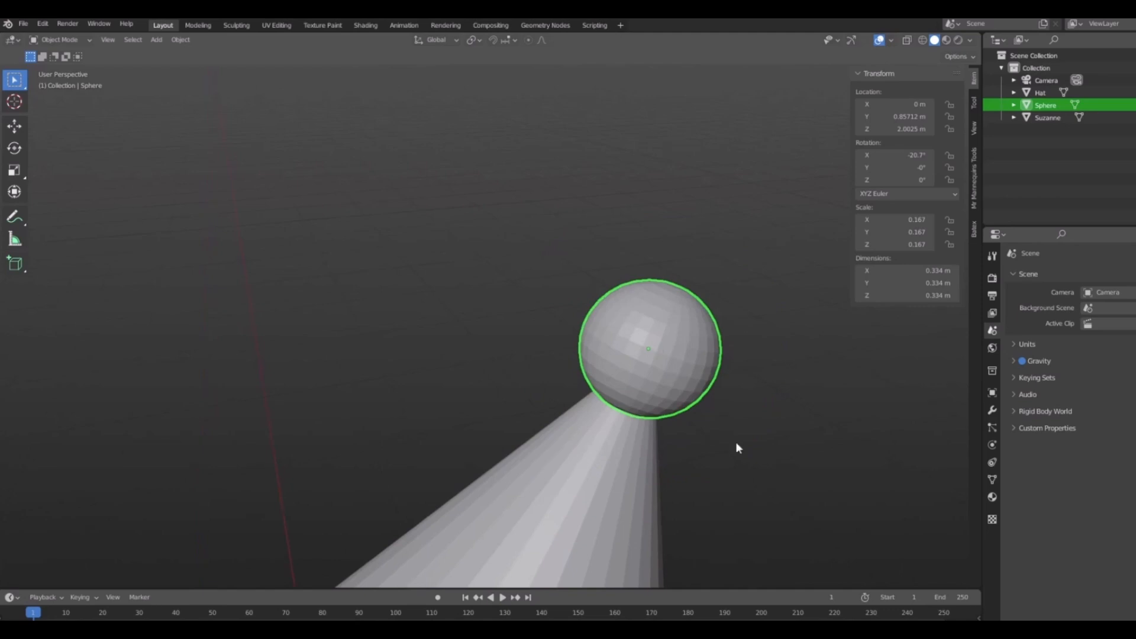
- Snap the sphere to the grid, at location X 0 m, Y 1 m, Z 2 m
scroll(676, 328, "down", 7)
middle_click_drag(676, 328, 764, 332)
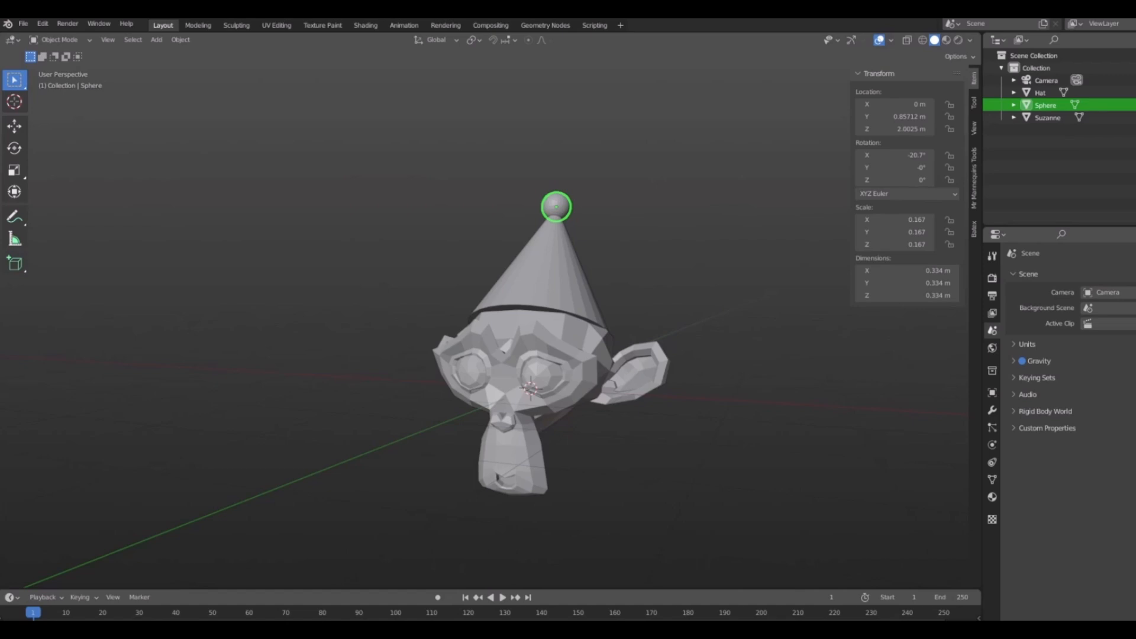
middle_click_drag(516, 304, 648, 349)
key("KP_1")
key("KP_2")
key("KP_3")
scroll(545, 360, "down", 5)
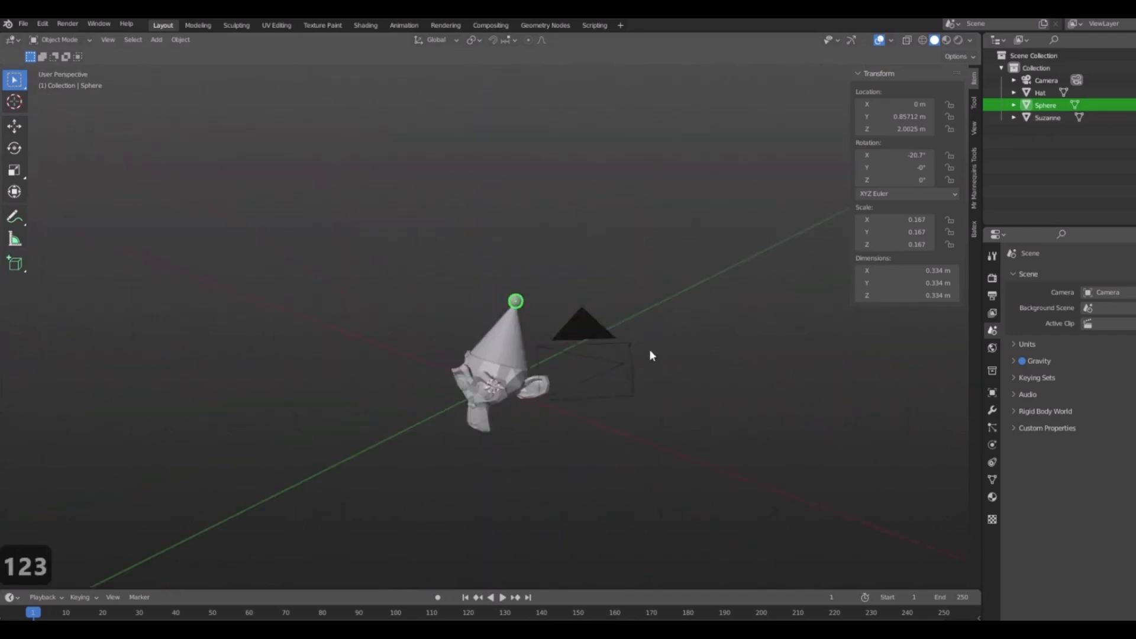
key("shift+s")
- Add a mesh plane at the world origin and scale it up uniformly to about 4, making it 8 m wide
key("shift+a")
mouse_move(727, 335)
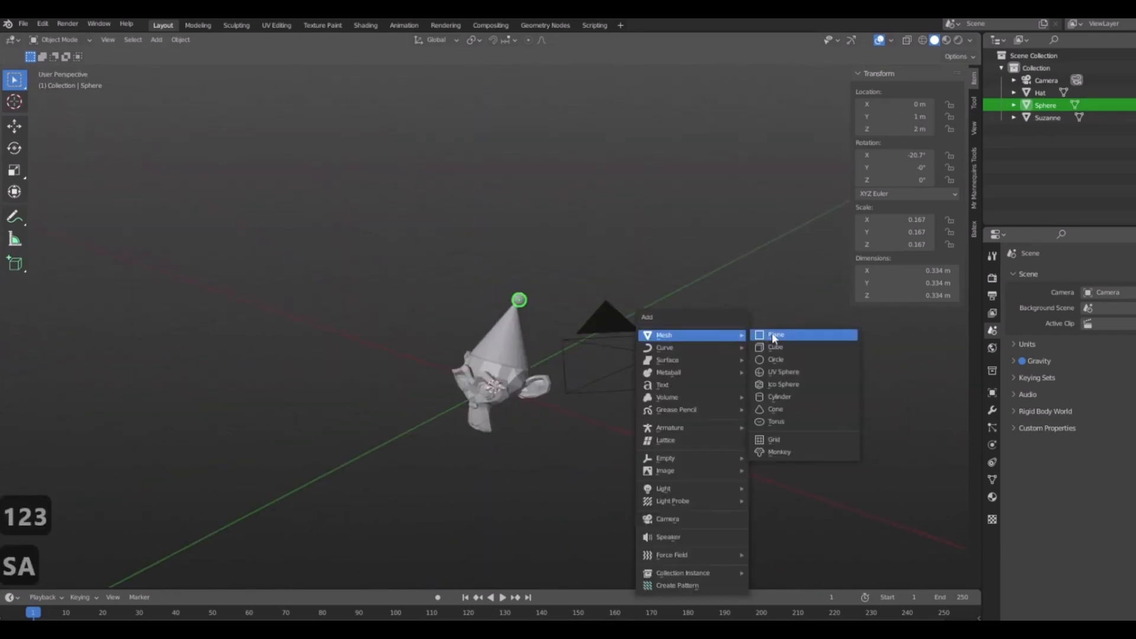
left_click(771, 333)
middle_click_drag(648, 448, 555, 408)
key("s")
left_click(751, 464)
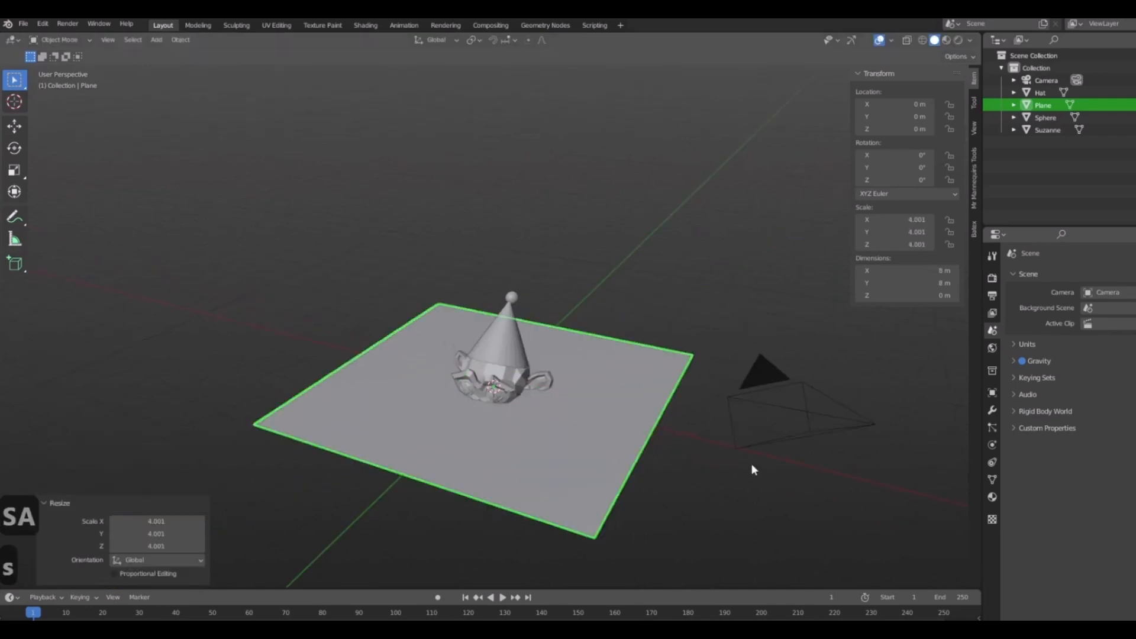
- Move the plane down along the global Z axis by about 2 m, below the monkey head
middle_click_drag(751, 464, 643, 435)
key("g")
key("z")
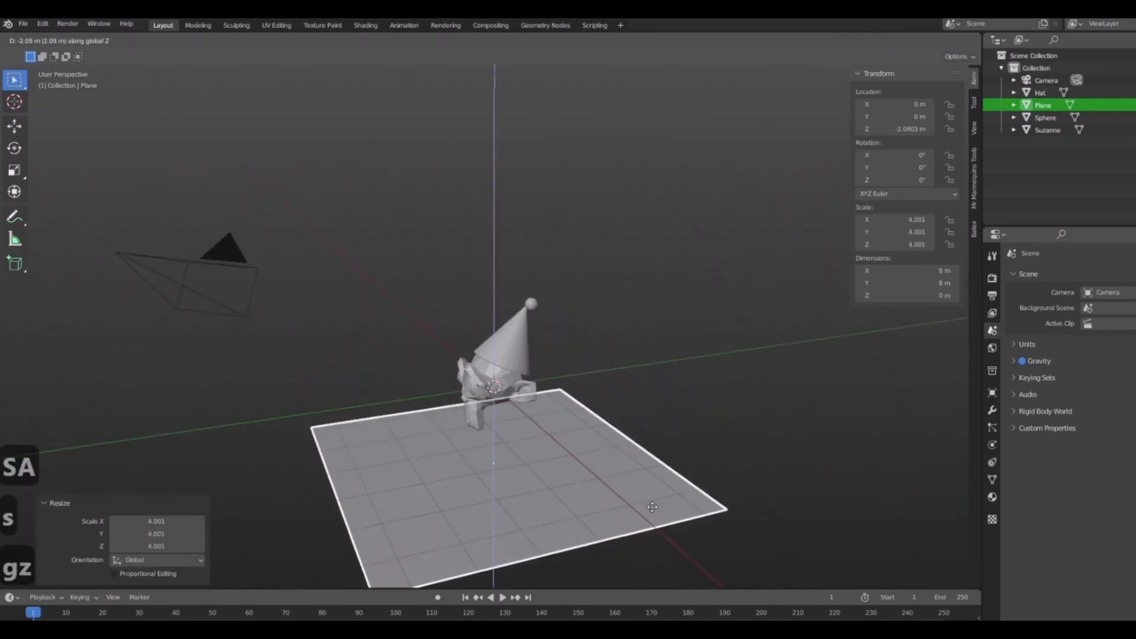
left_click(654, 489)
- Delete the plane beneath the monkey head and view the remaining model
middle_click_drag(654, 489, 573, 411)
key("x")
left_click(647, 455)
middle_click_drag(646, 455, 709, 417)
scroll(680, 417, "up", 2)
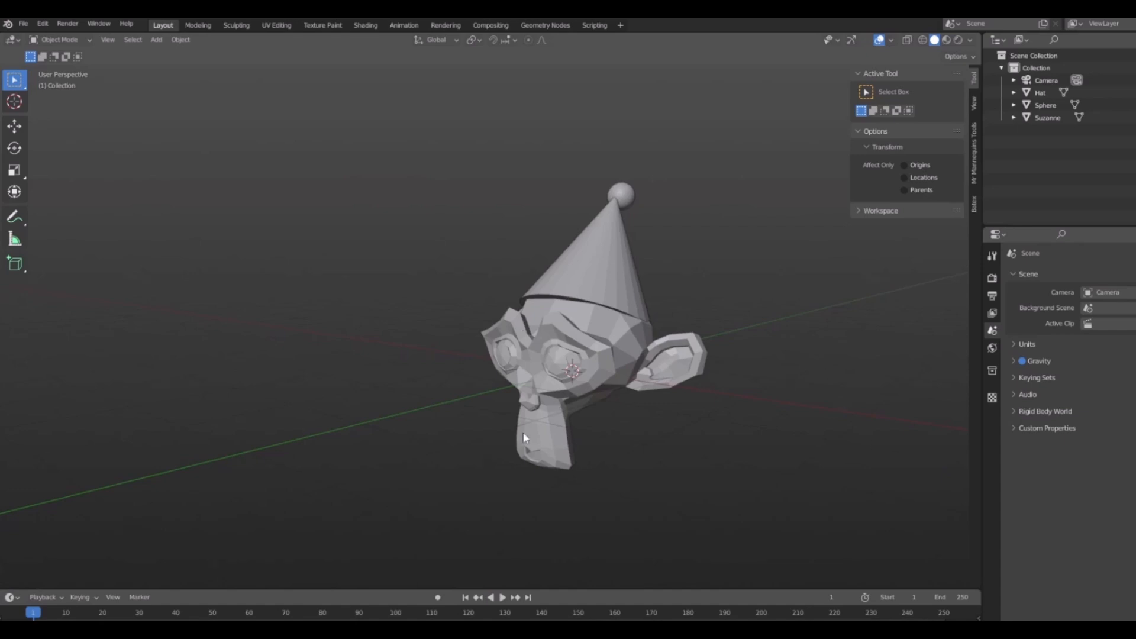
mouse_move(582, 350)
middle_mouse_down()
mouse_move(551, 325)
mouse_move(594, 358)
middle_mouse_up()
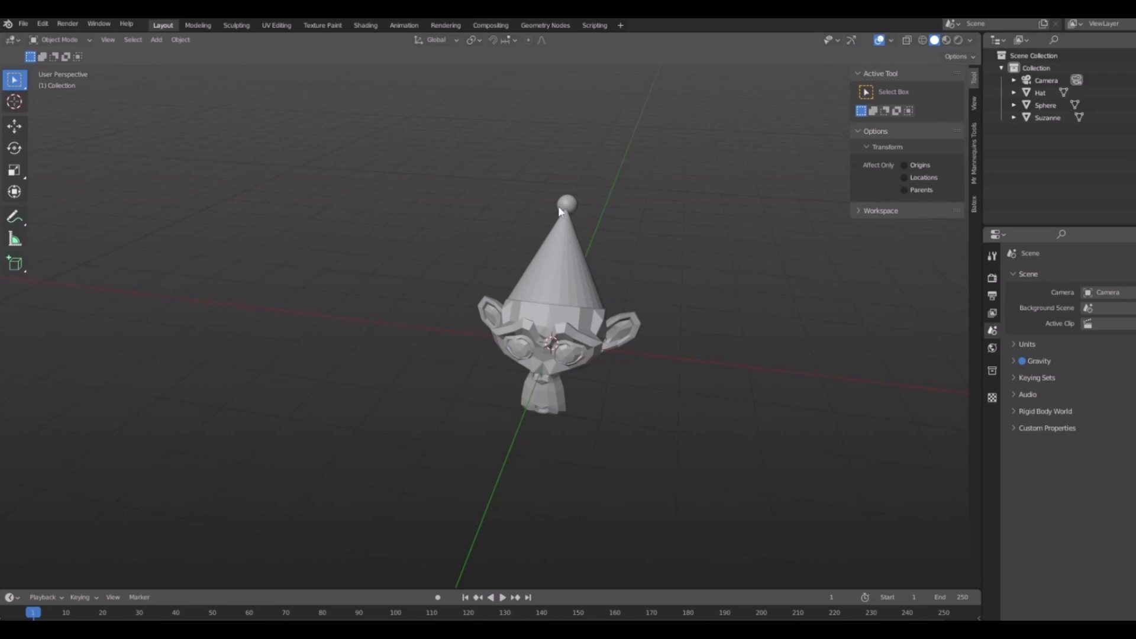
scroll(608, 318, "down", 3)
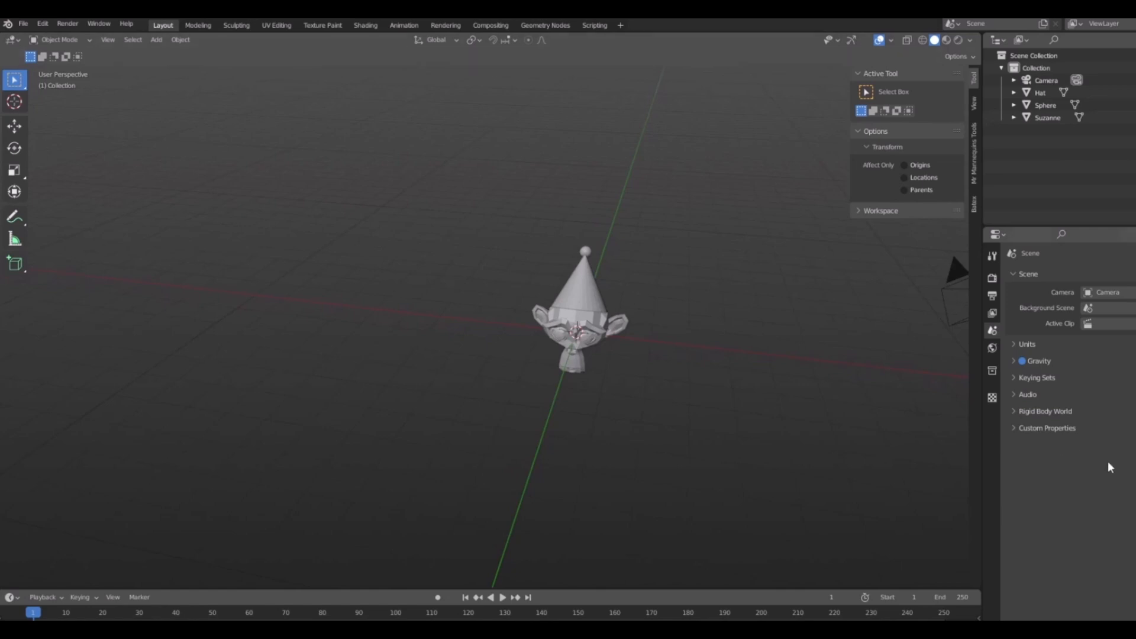